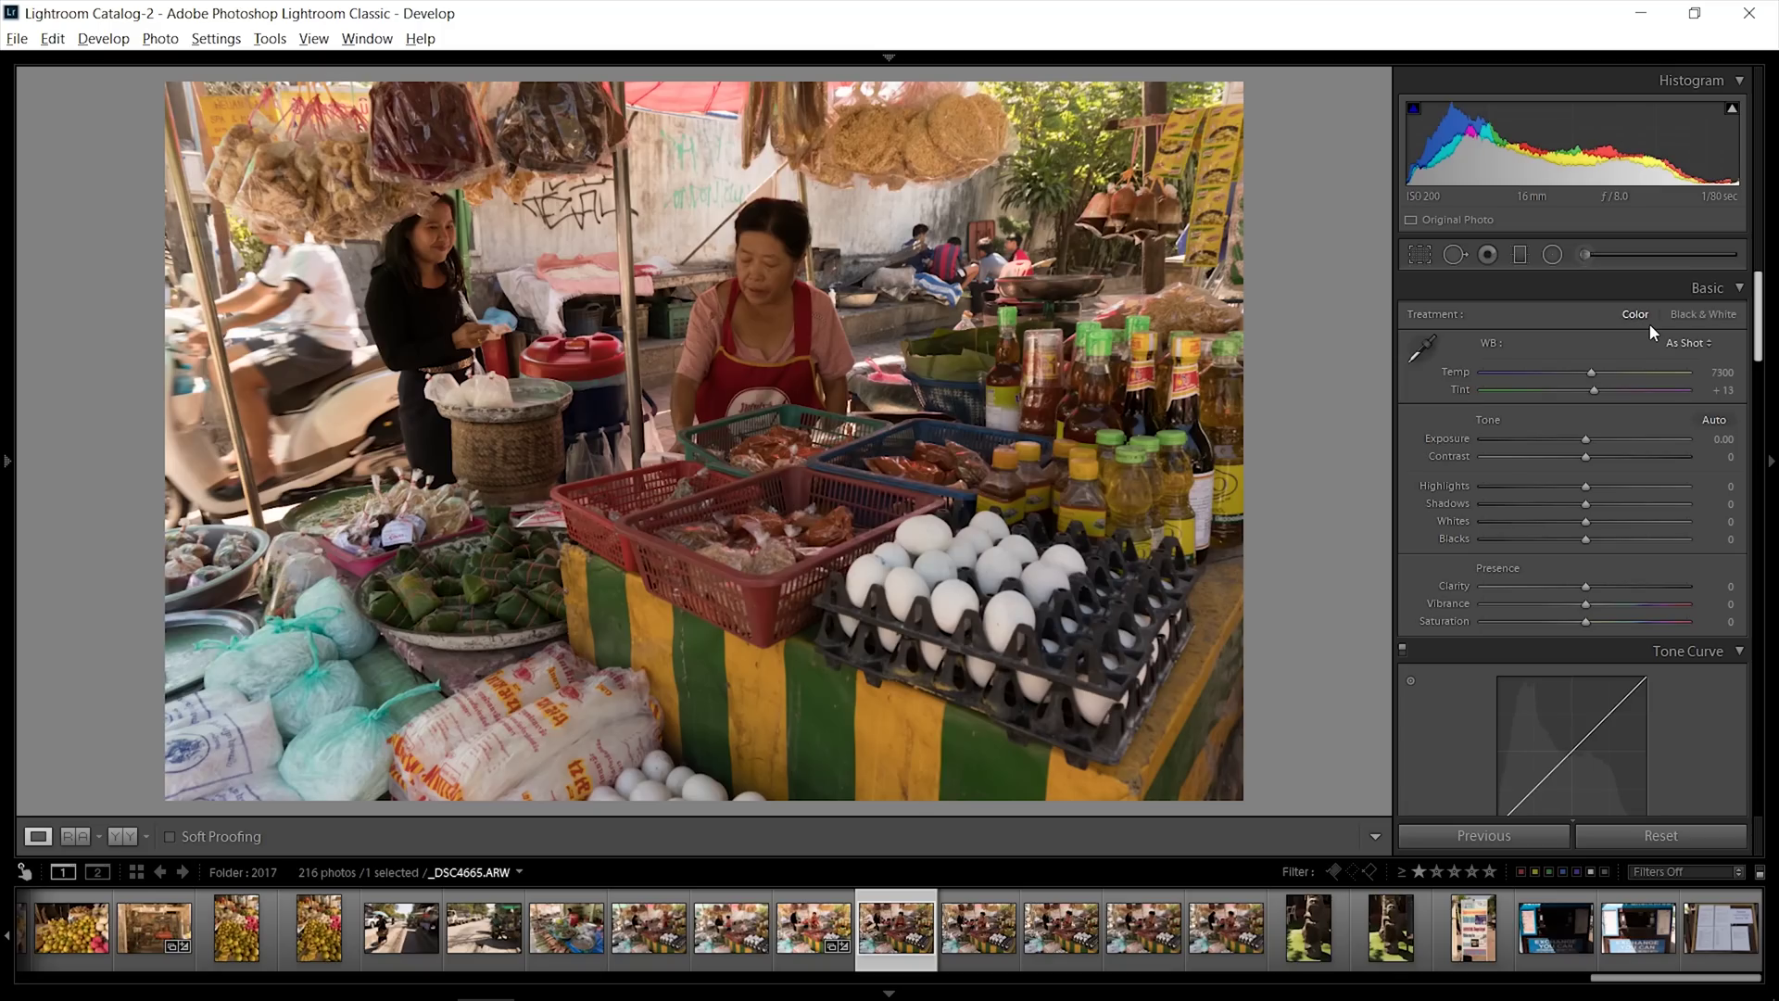
Advance the filmstrip two frames, from _DSC4665 to the _DSC4667 market photo
{"action": "key", "text": "Right"}
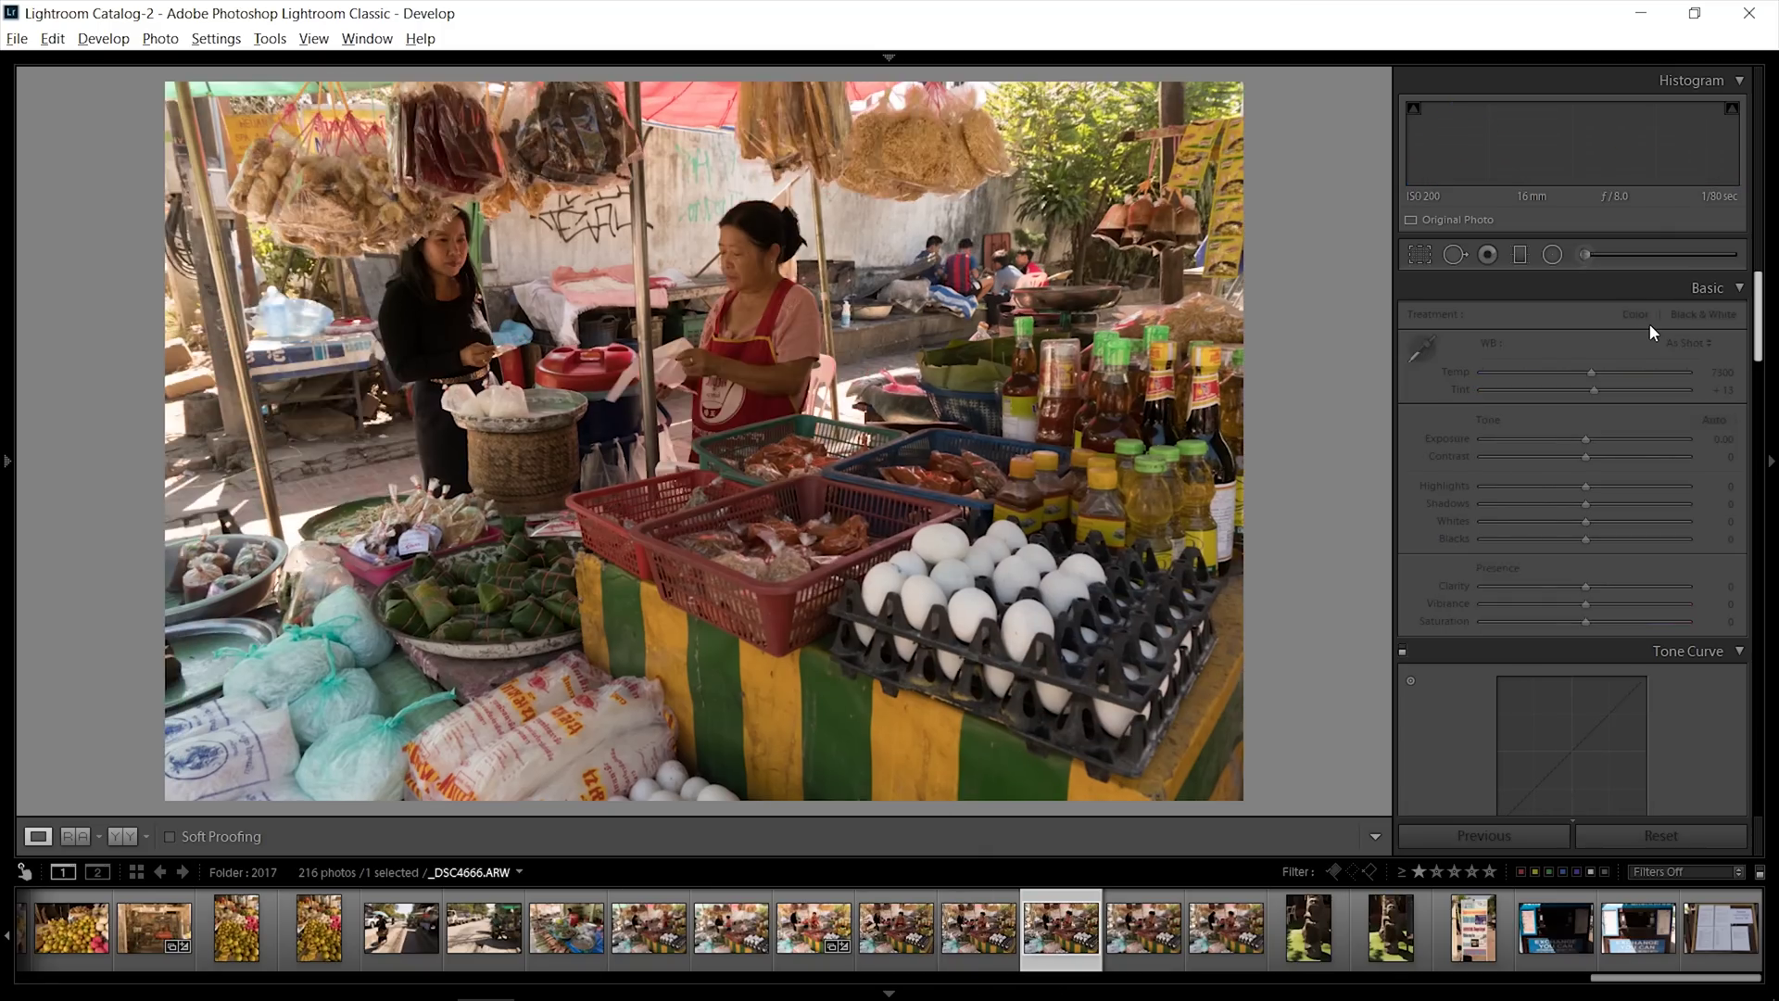
{"action": "key", "text": "Right"}
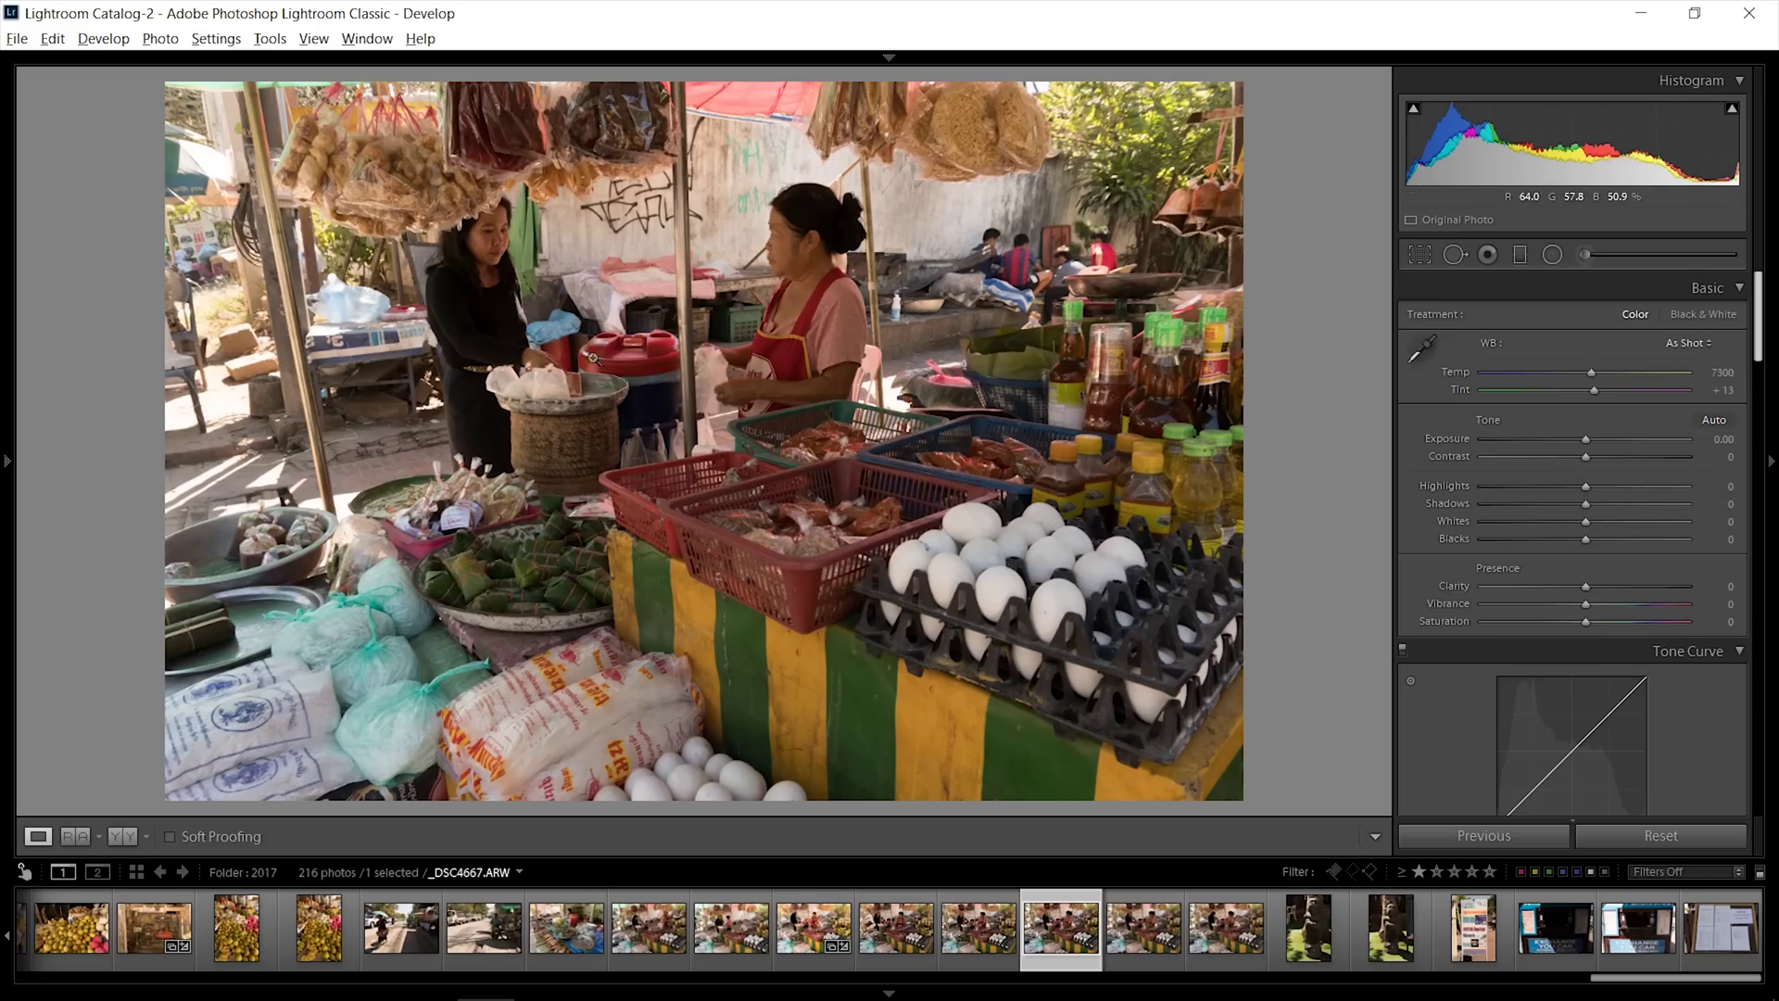
Inspect the ground and bagged food up close, then drop Highlights to -100
{"action": "left_click", "coordinate": [273, 402]}
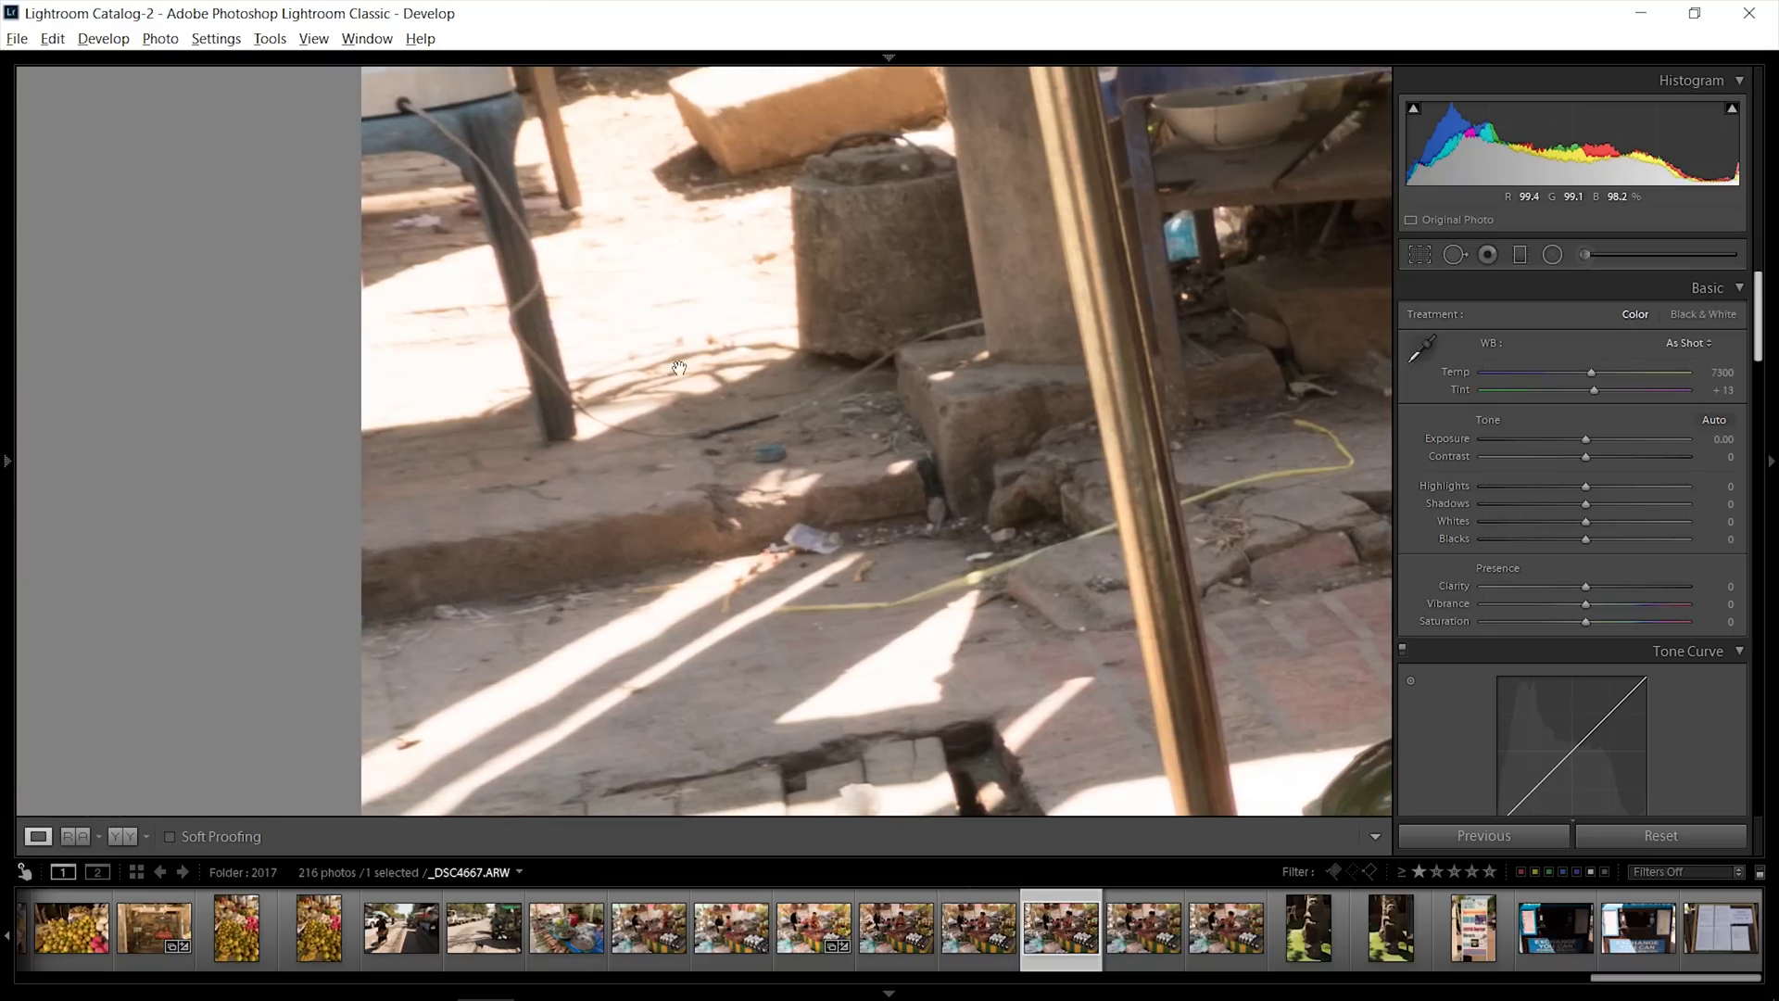
{"action": "left_click_drag", "start_coordinate": [765, 279], "coordinate": [862, 102]}
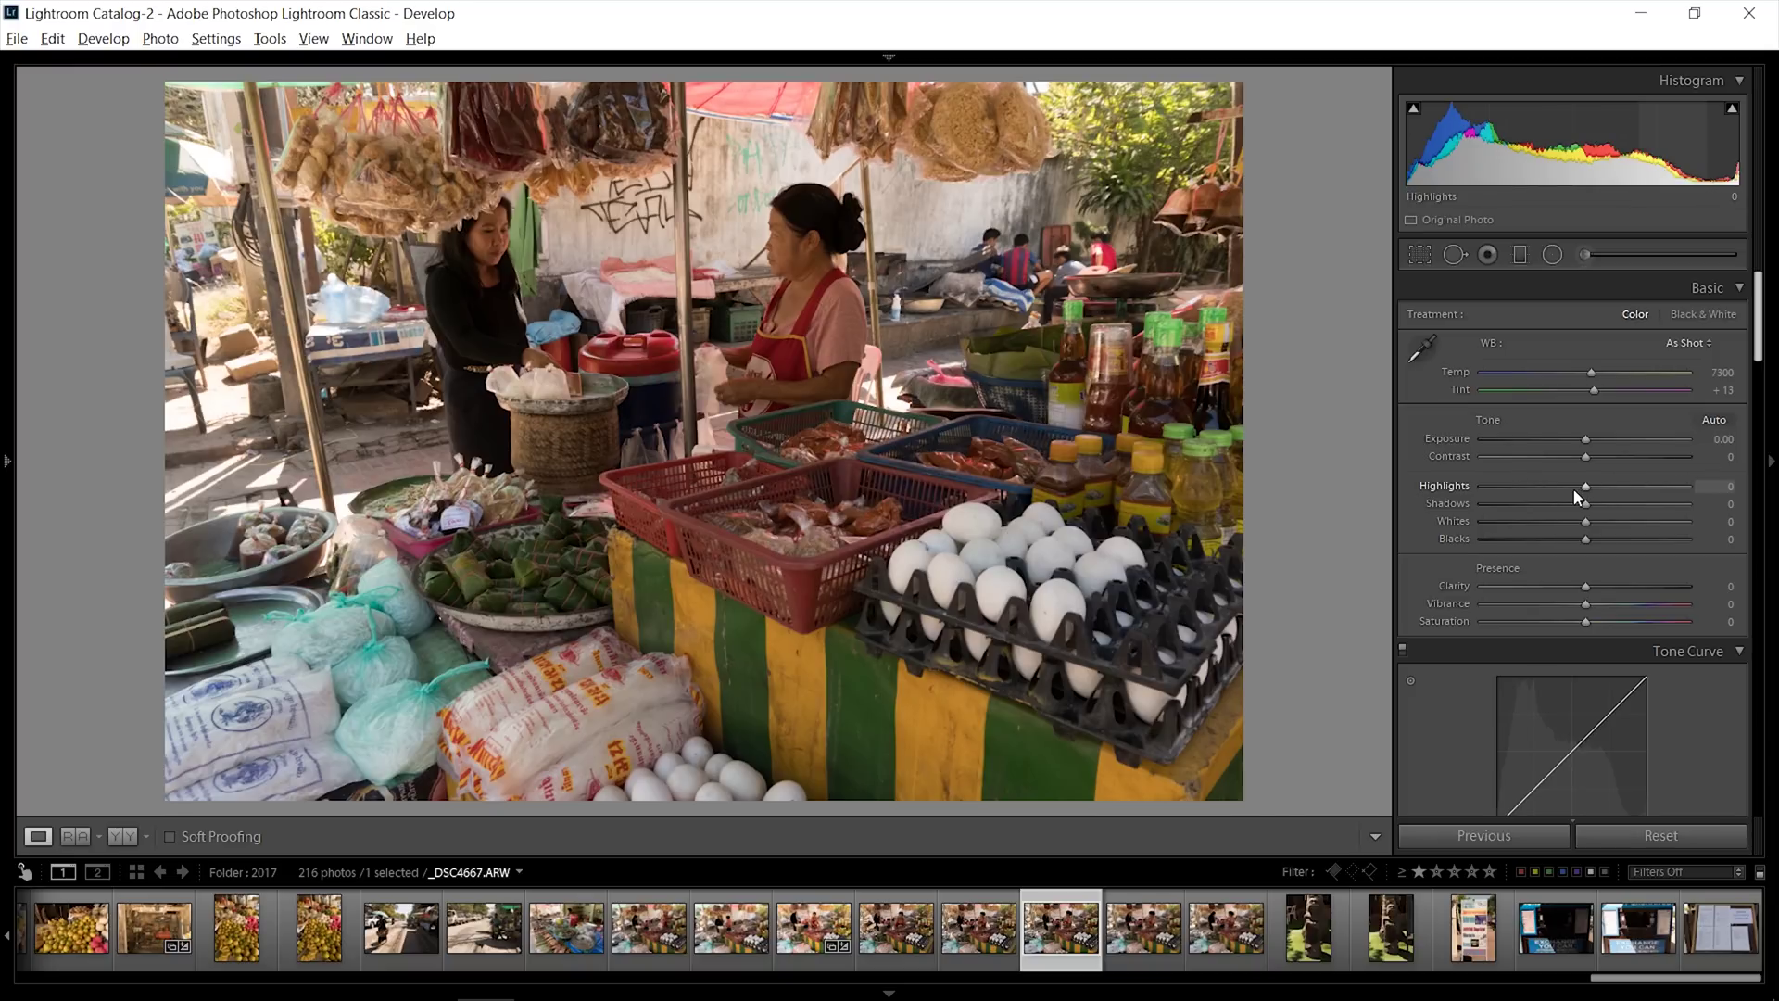
{"action": "left_click_drag", "start_coordinate": [1536, 496], "coordinate": [1403, 497]}
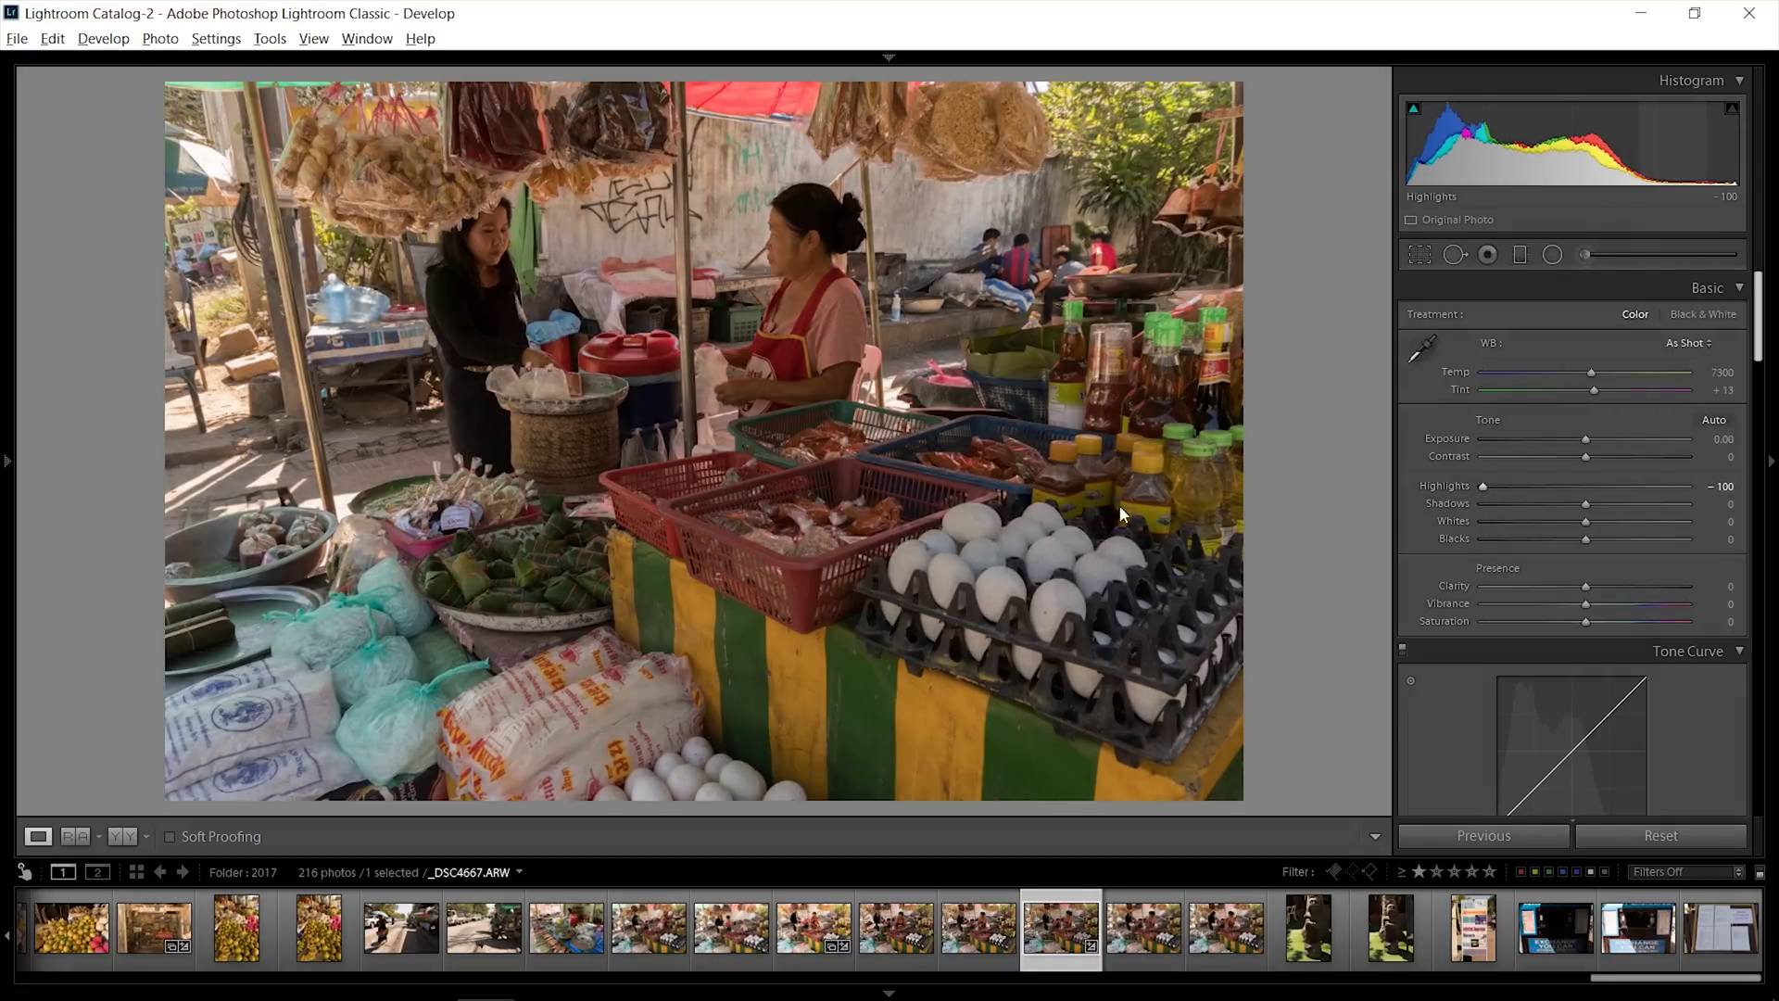
Raise the Tone Curve Highlights region to +100 and pull the upper split point toward 61
{"action": "scroll", "coordinate": [1723, 641], "scroll_direction": "down", "scroll_amount": 2}
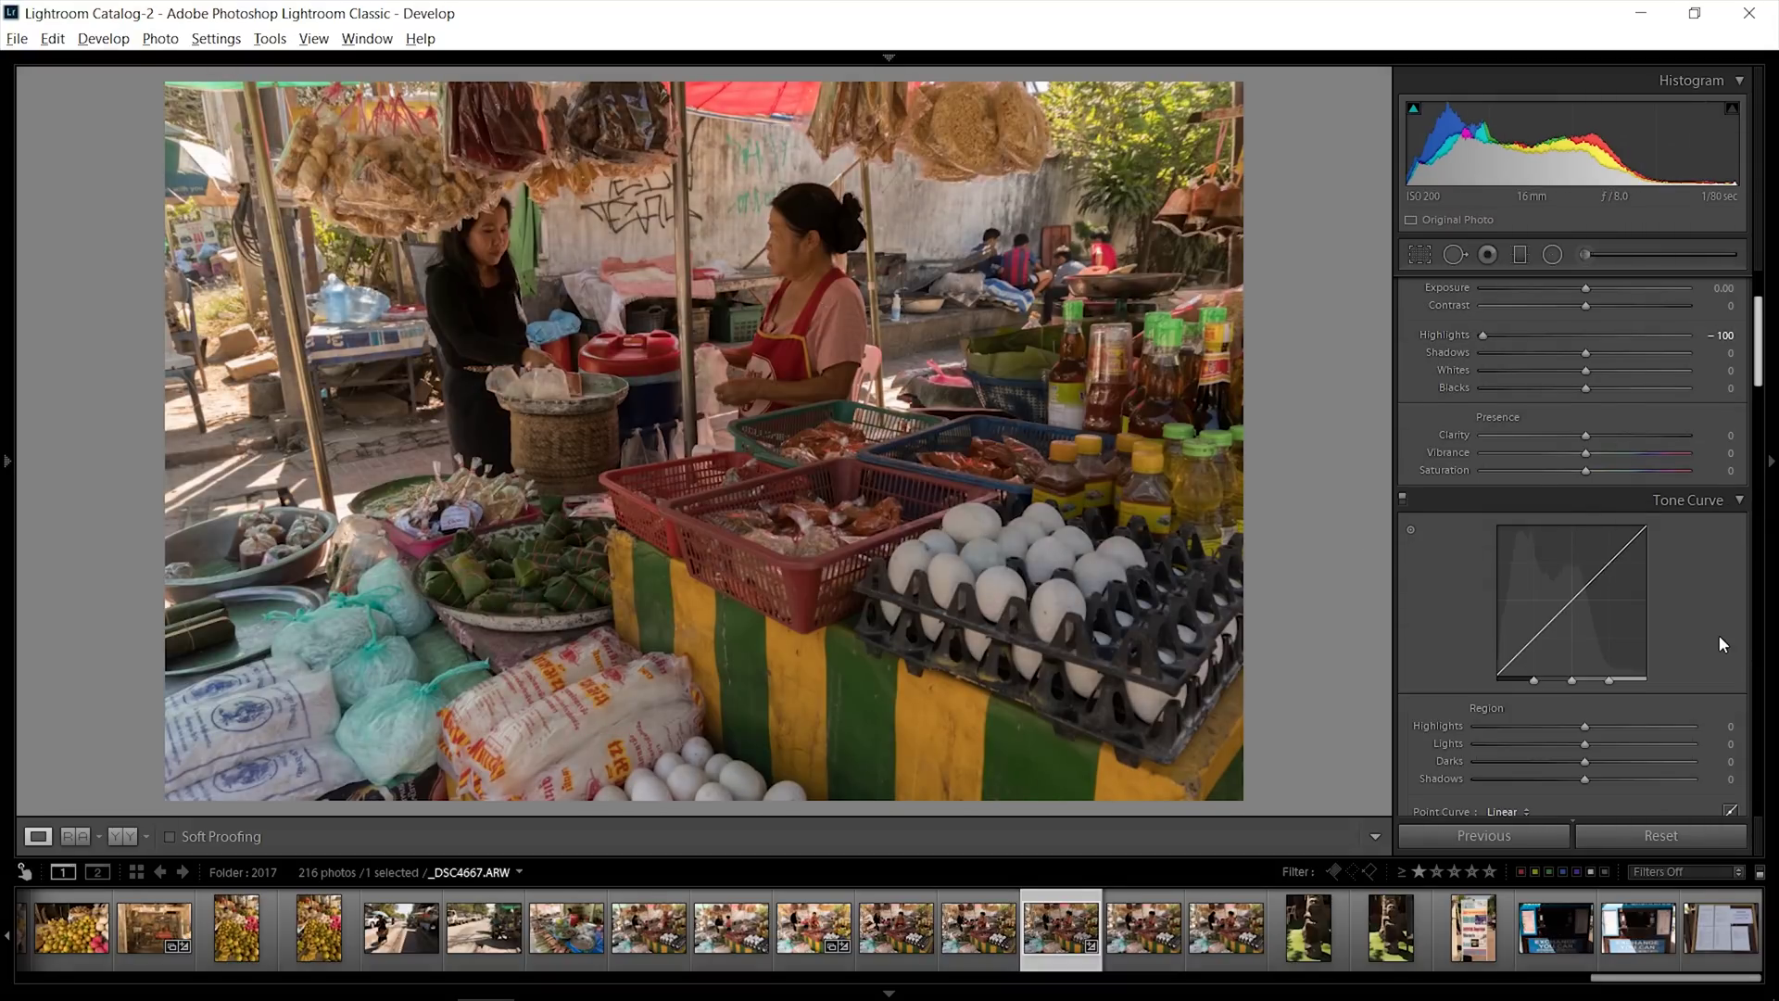
{"action": "scroll", "coordinate": [1722, 616], "scroll_direction": "down", "scroll_amount": 2}
{"action": "left_click_drag", "start_coordinate": [1583, 576], "coordinate": [1693, 575]}
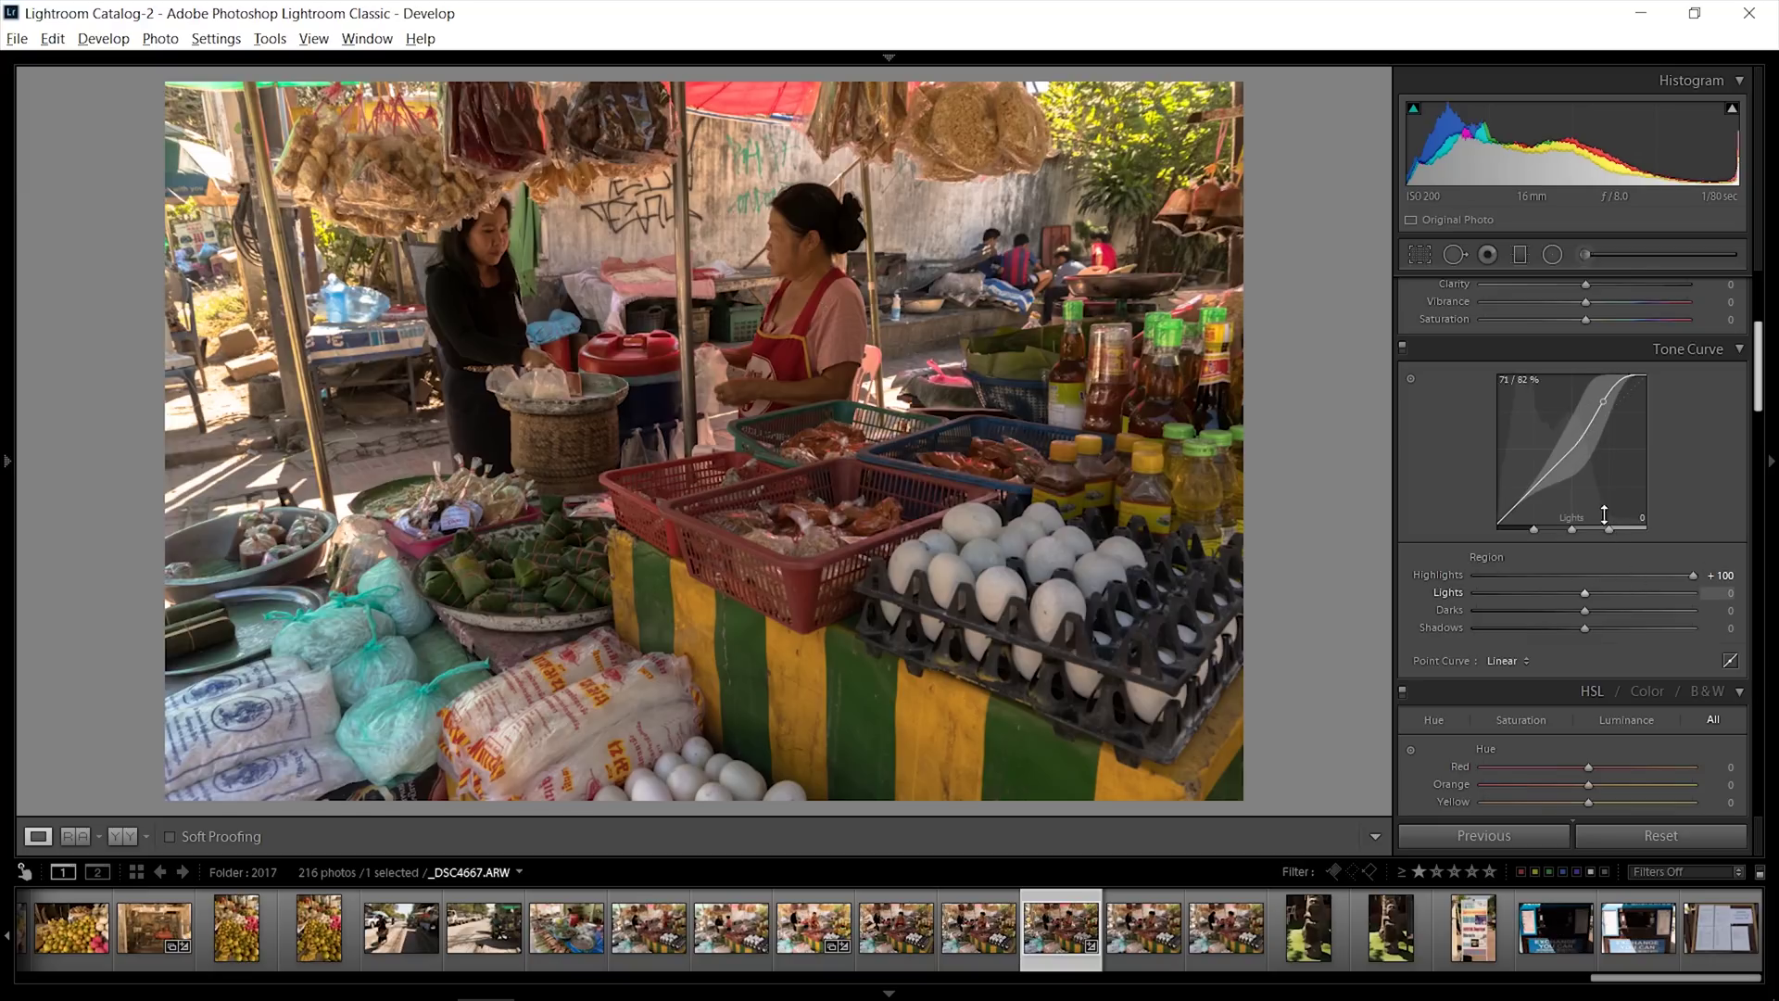
{"action": "left_click_drag", "start_coordinate": [1612, 530], "coordinate": [1591, 530]}
Check at 1:1, set the upper split point to 67, and try the Shadows region at -56
{"action": "key", "text": "z"}
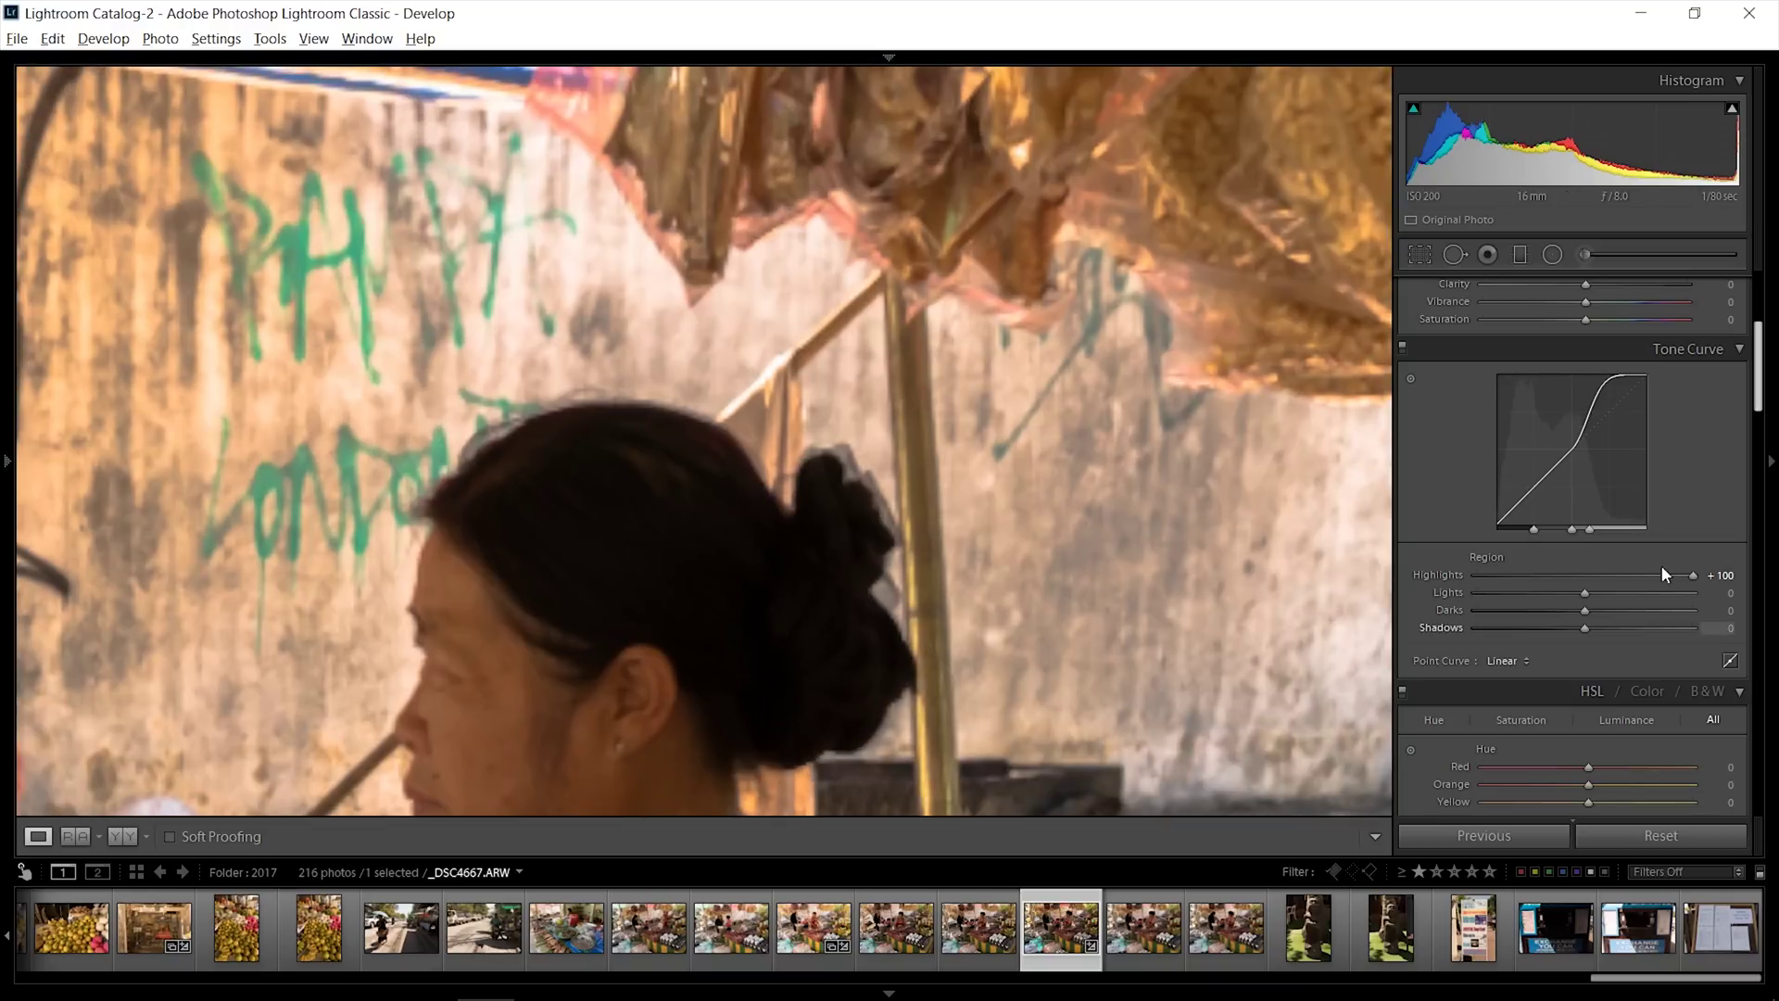
{"action": "mouse_move", "coordinate": [1591, 530]}
{"action": "left_mouse_down"}
{"action": "mouse_move", "coordinate": [1605, 530]}
{"action": "mouse_move", "coordinate": [1591, 530]}
{"action": "left_mouse_up"}
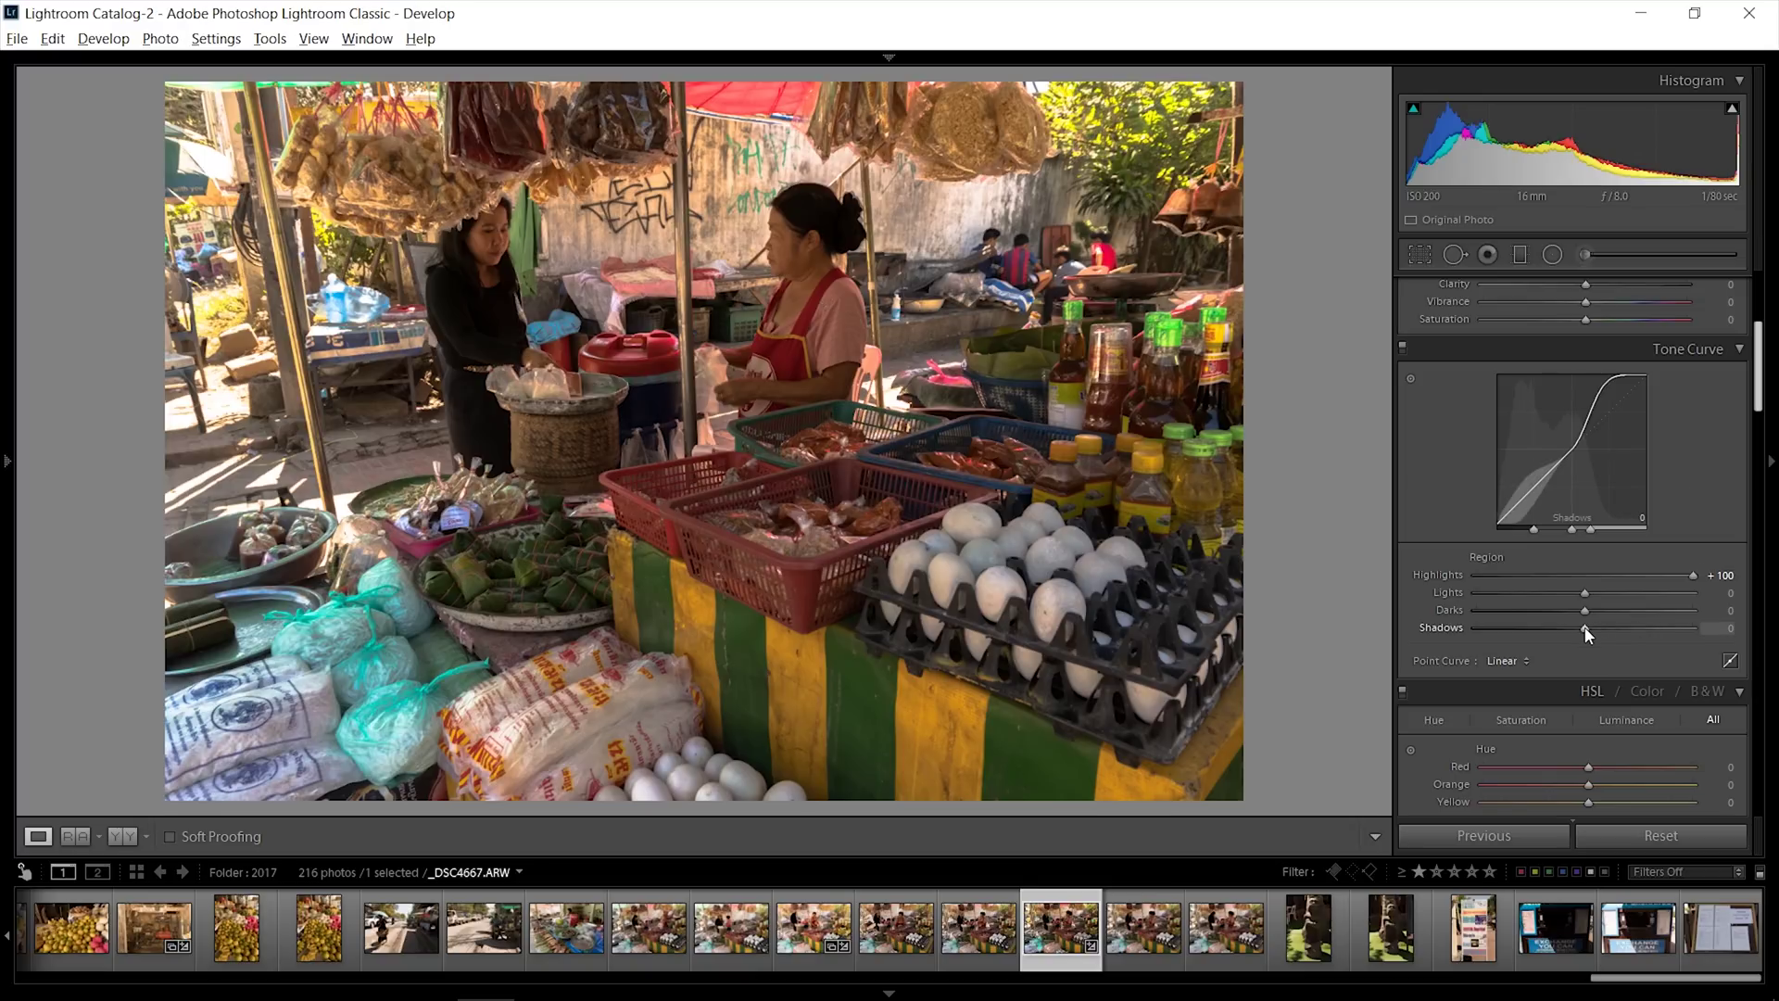
{"action": "left_click_drag", "start_coordinate": [1588, 627], "coordinate": [1504, 625]}
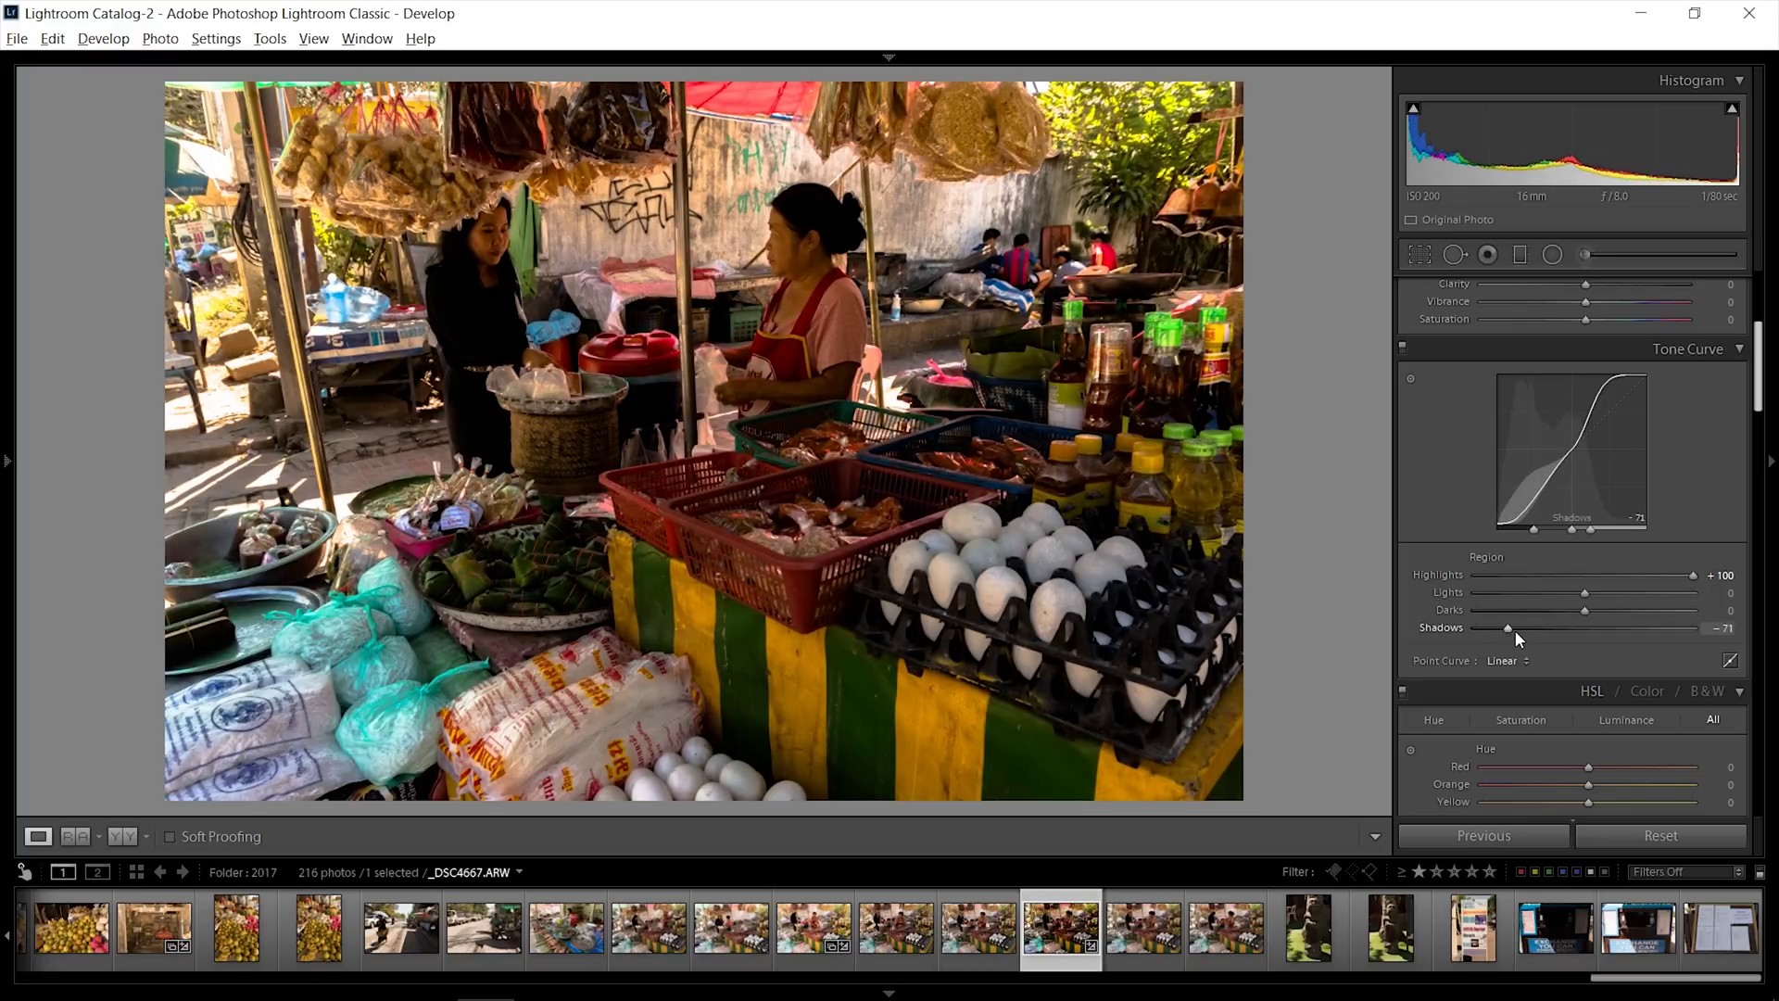
{"action": "left_click", "coordinate": [1519, 629]}
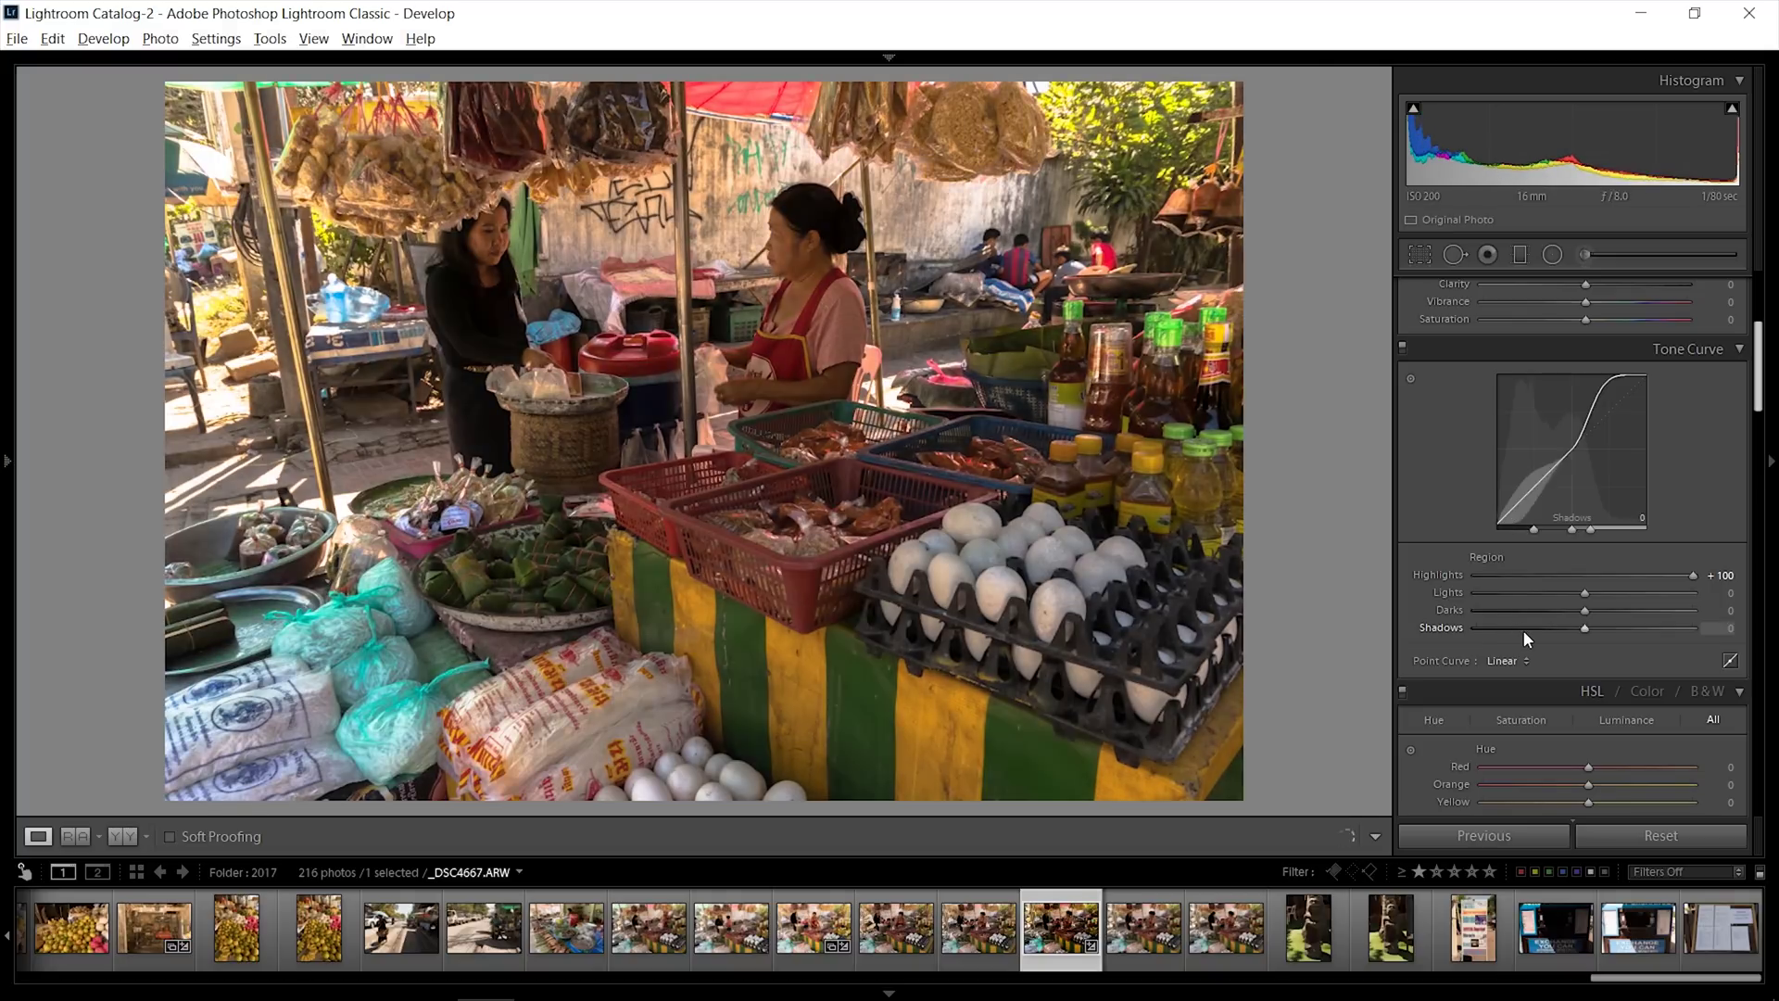
Reset the curve's Shadows region to 0 and set Blacks to -55
{"action": "double_click", "coordinate": [1526, 633]}
{"action": "scroll", "coordinate": [1698, 521], "scroll_direction": "up", "scroll_amount": 5}
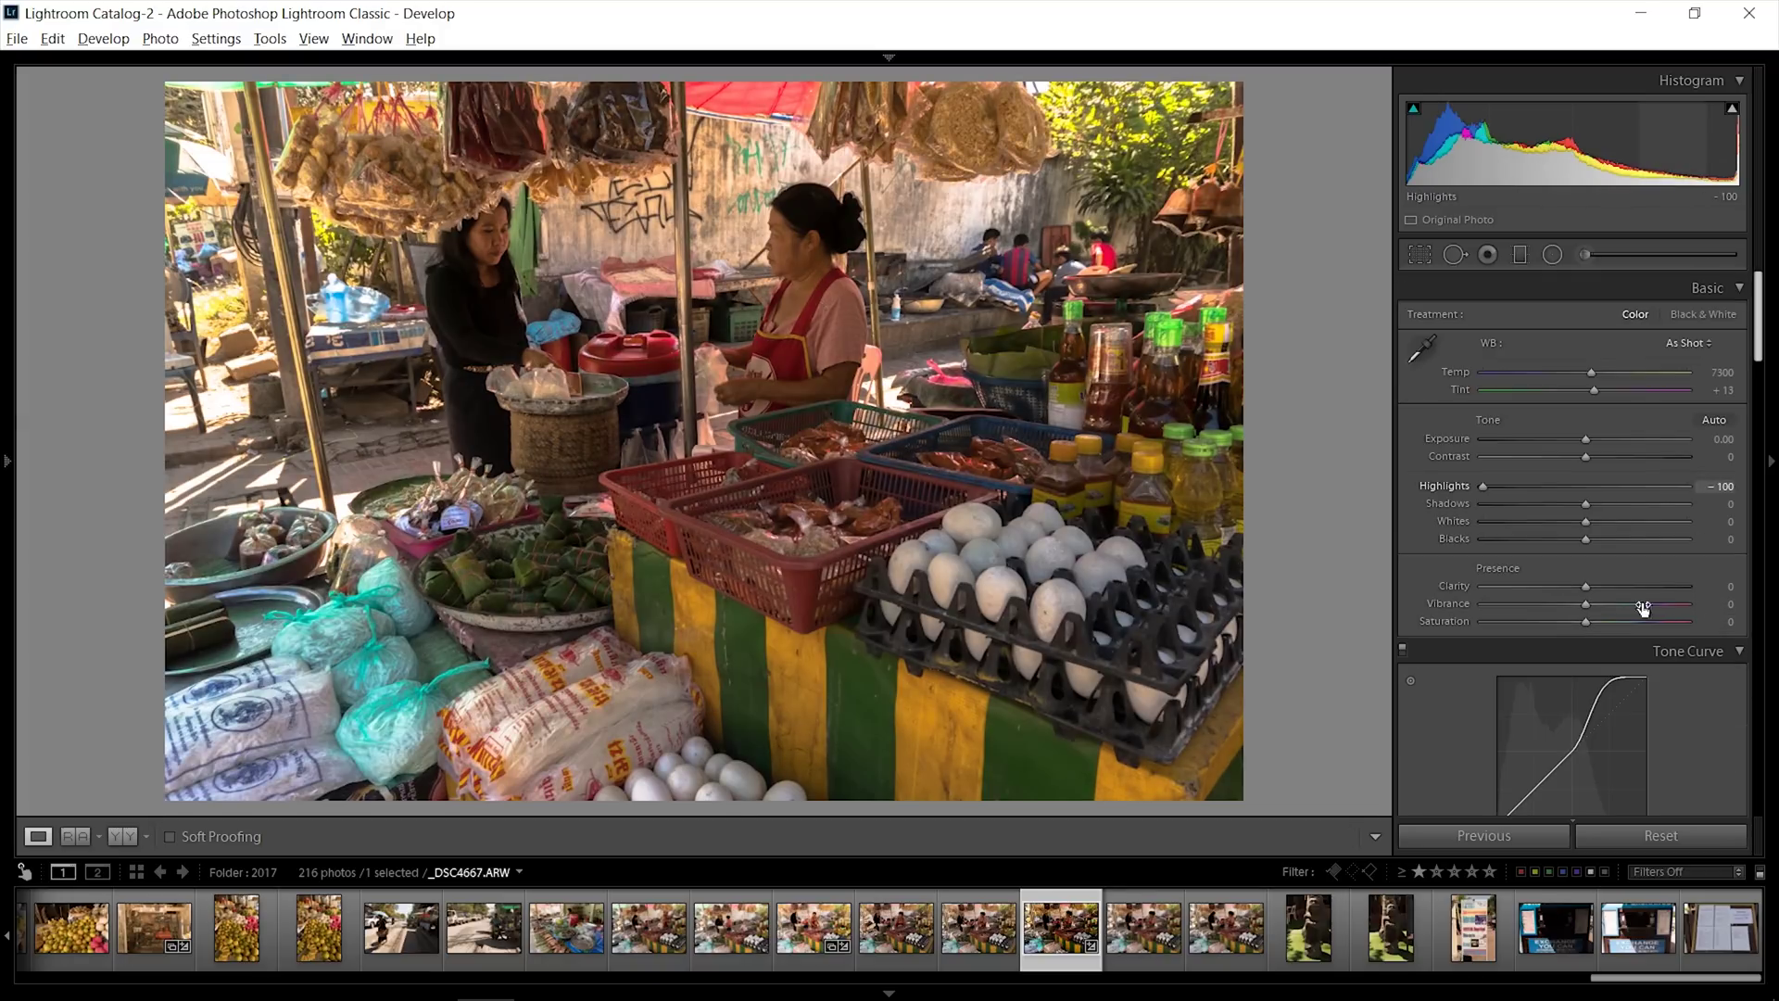
{"action": "left_click_drag", "start_coordinate": [1584, 541], "coordinate": [1520, 541]}
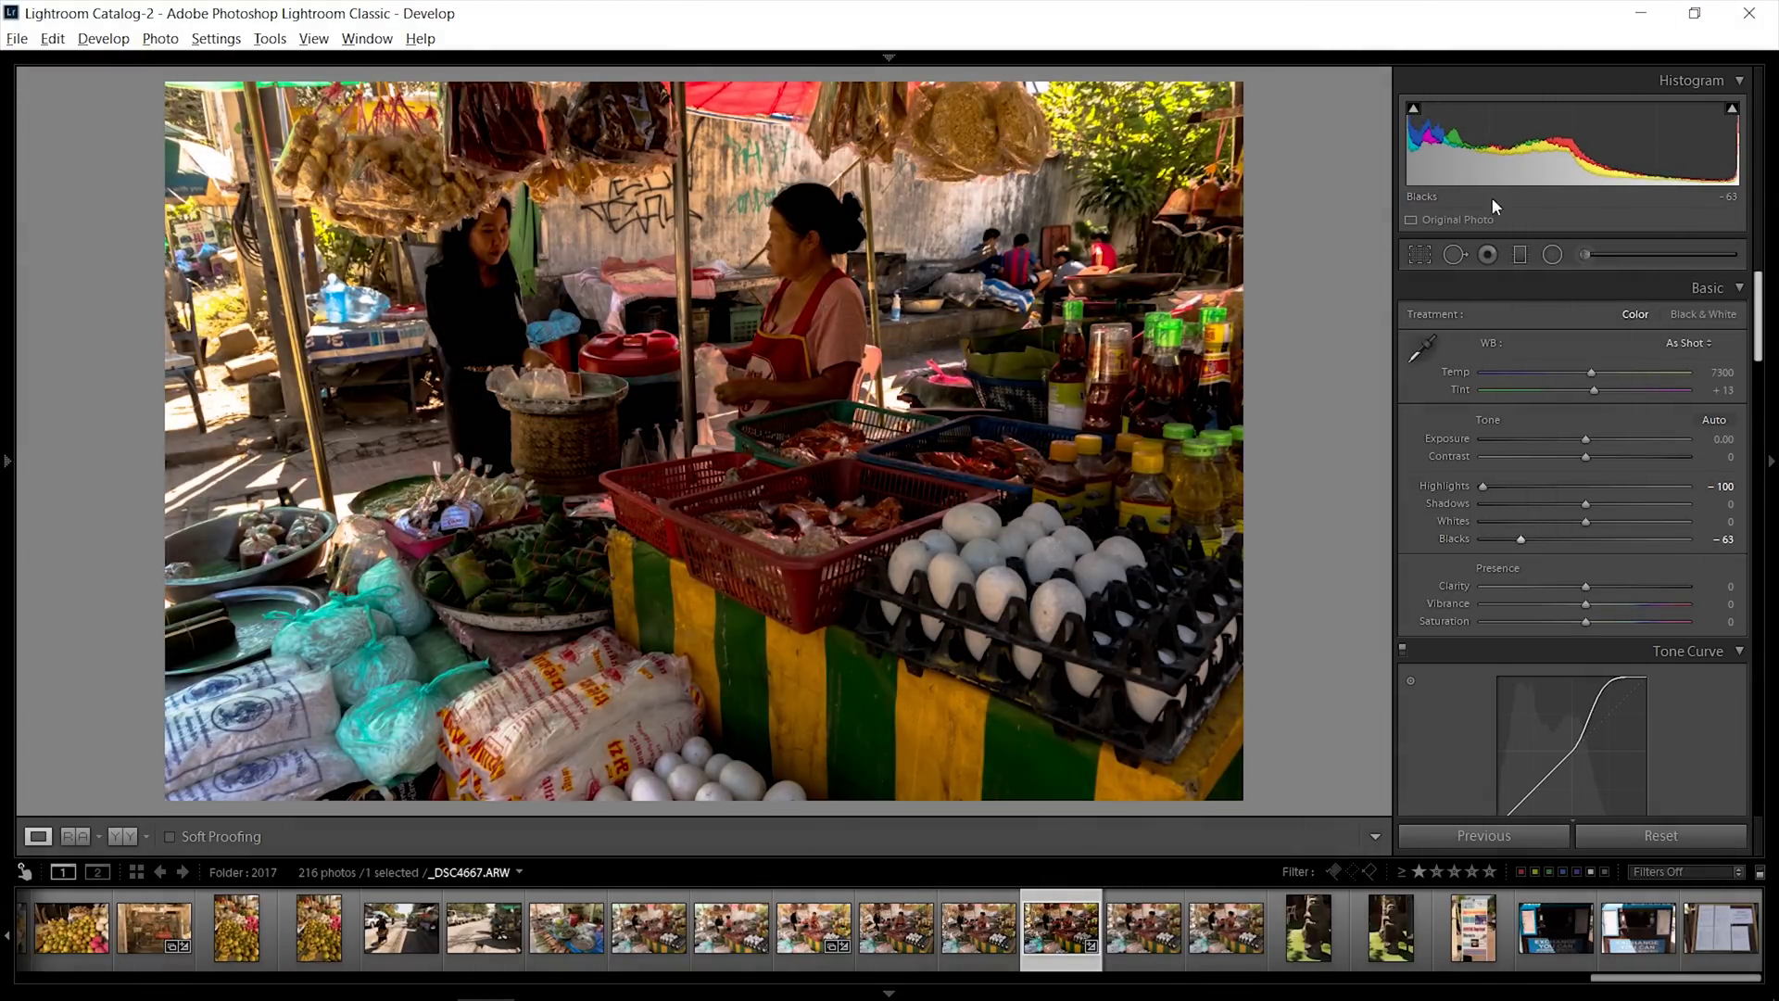
{"action": "mouse_move", "coordinate": [1413, 111]}
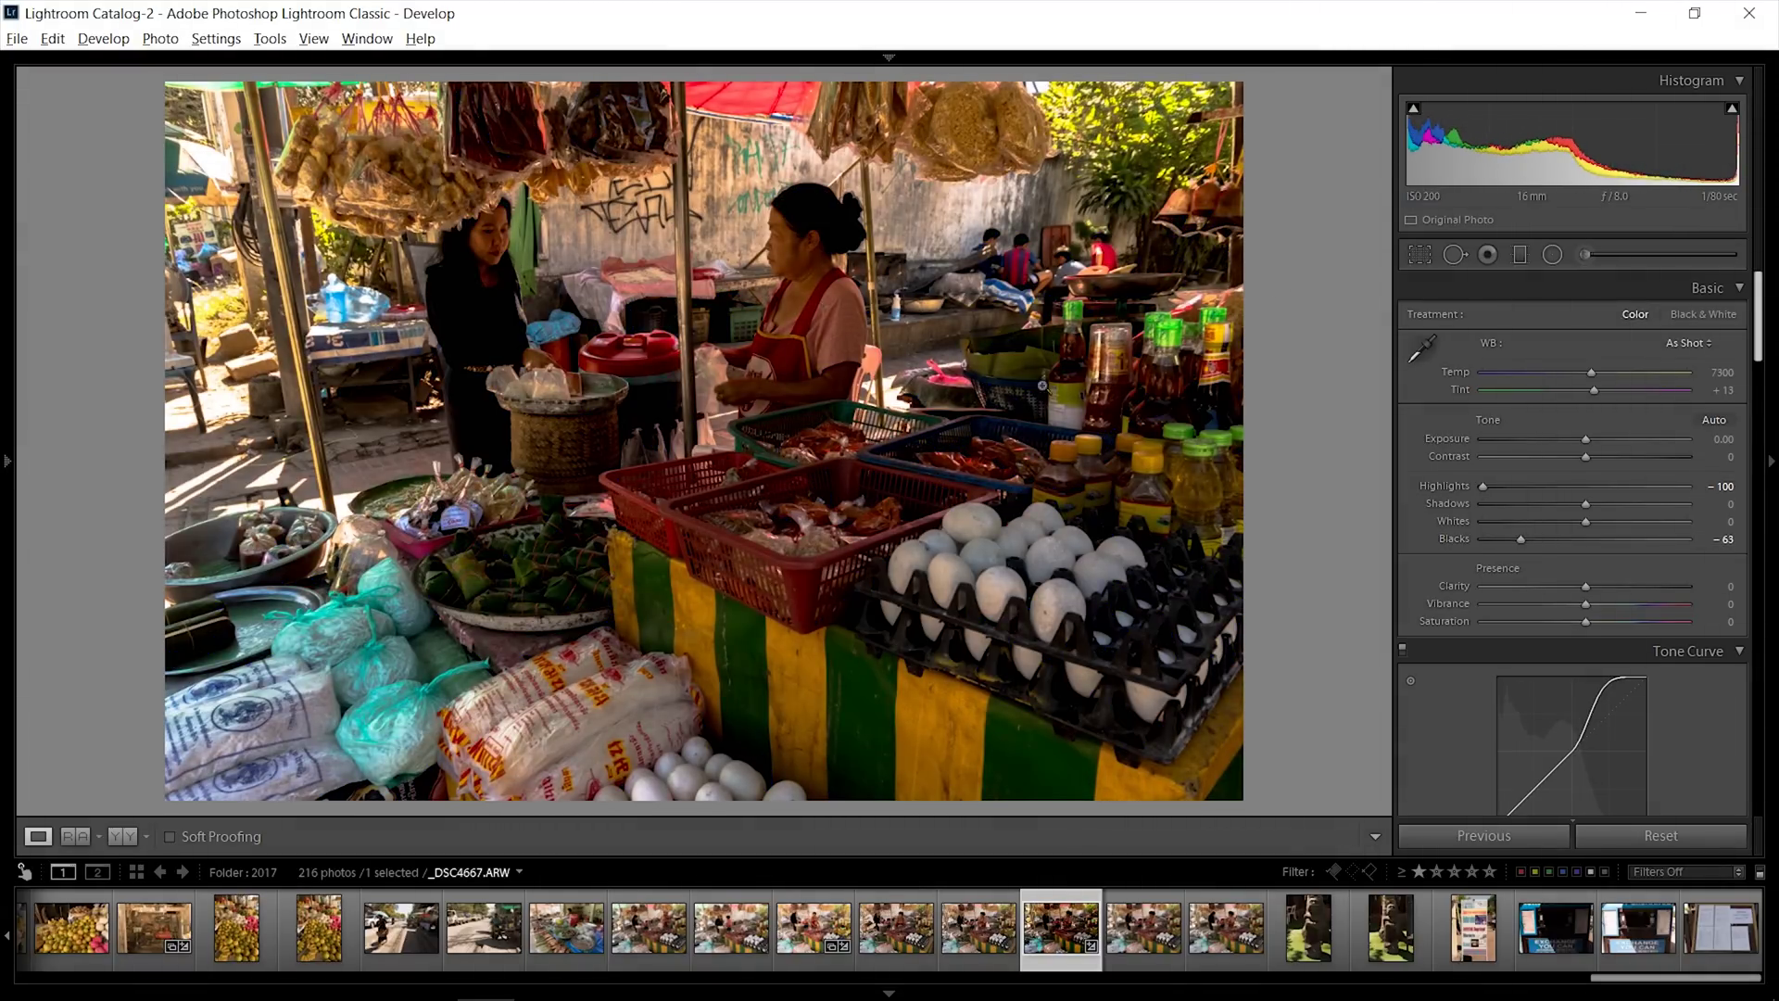
{"action": "left_click_drag", "start_coordinate": [1527, 542], "coordinate": [1536, 541]}
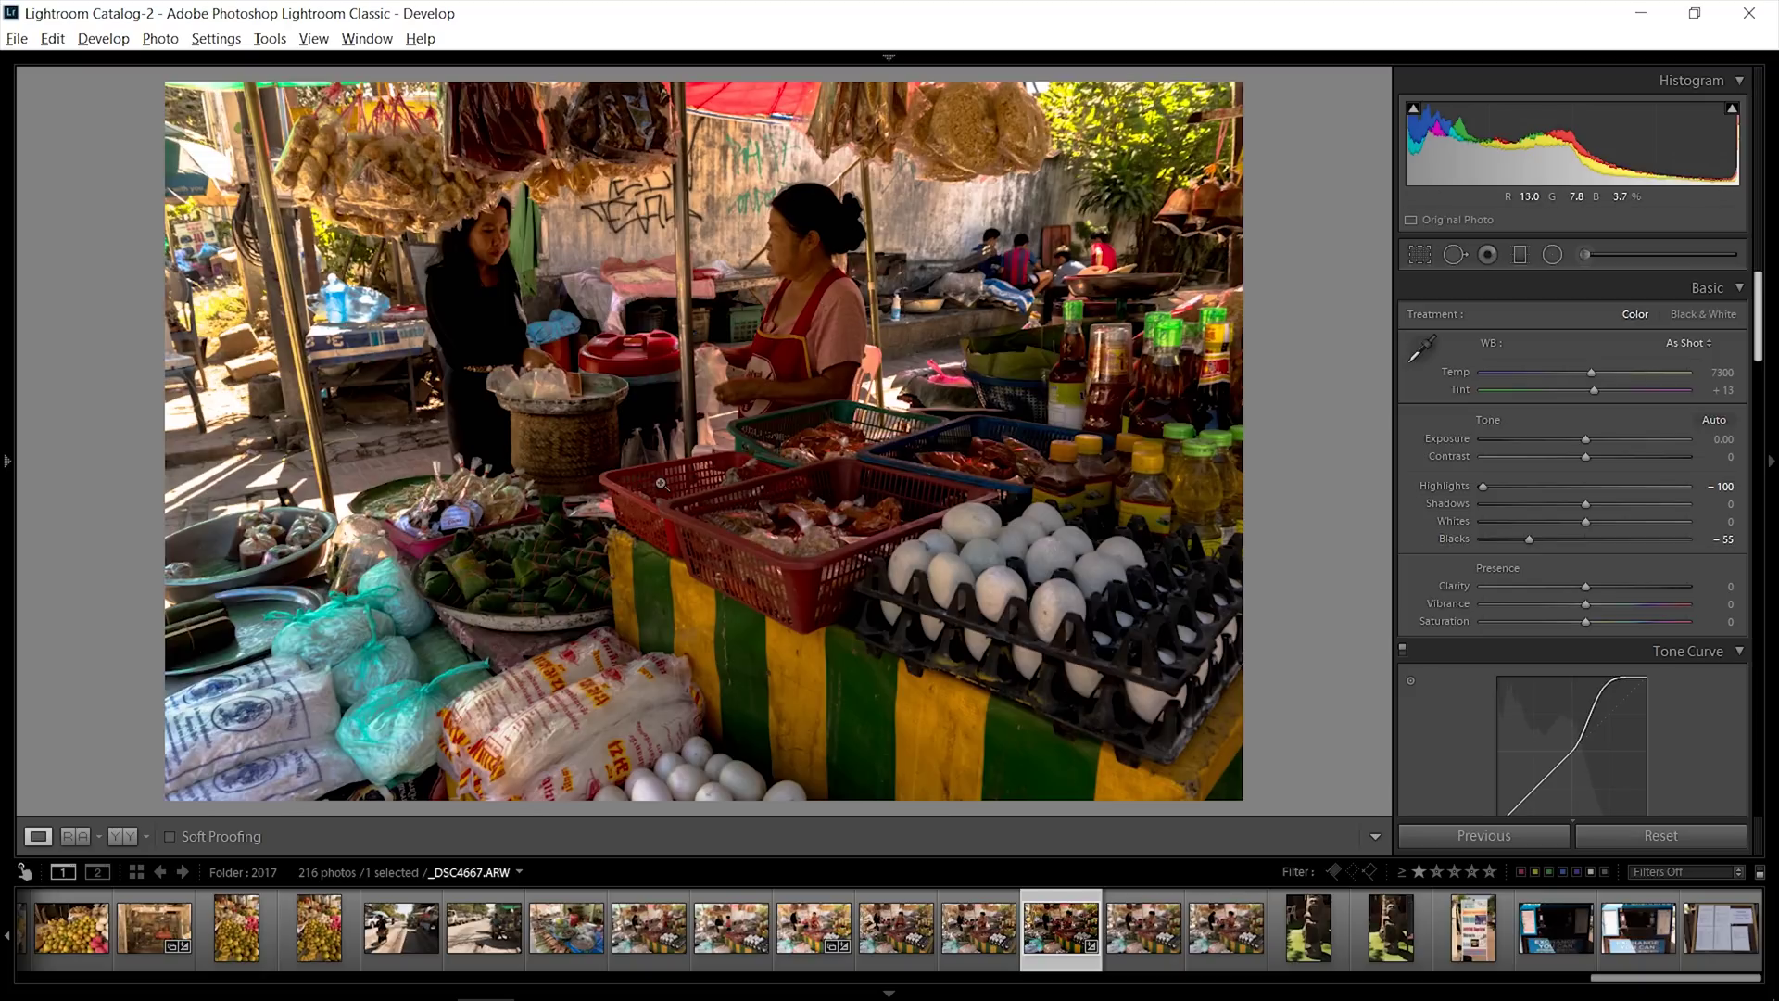
Zoom in on the woman to check the darker areas, then return to full view
{"action": "left_click", "coordinate": [479, 280]}
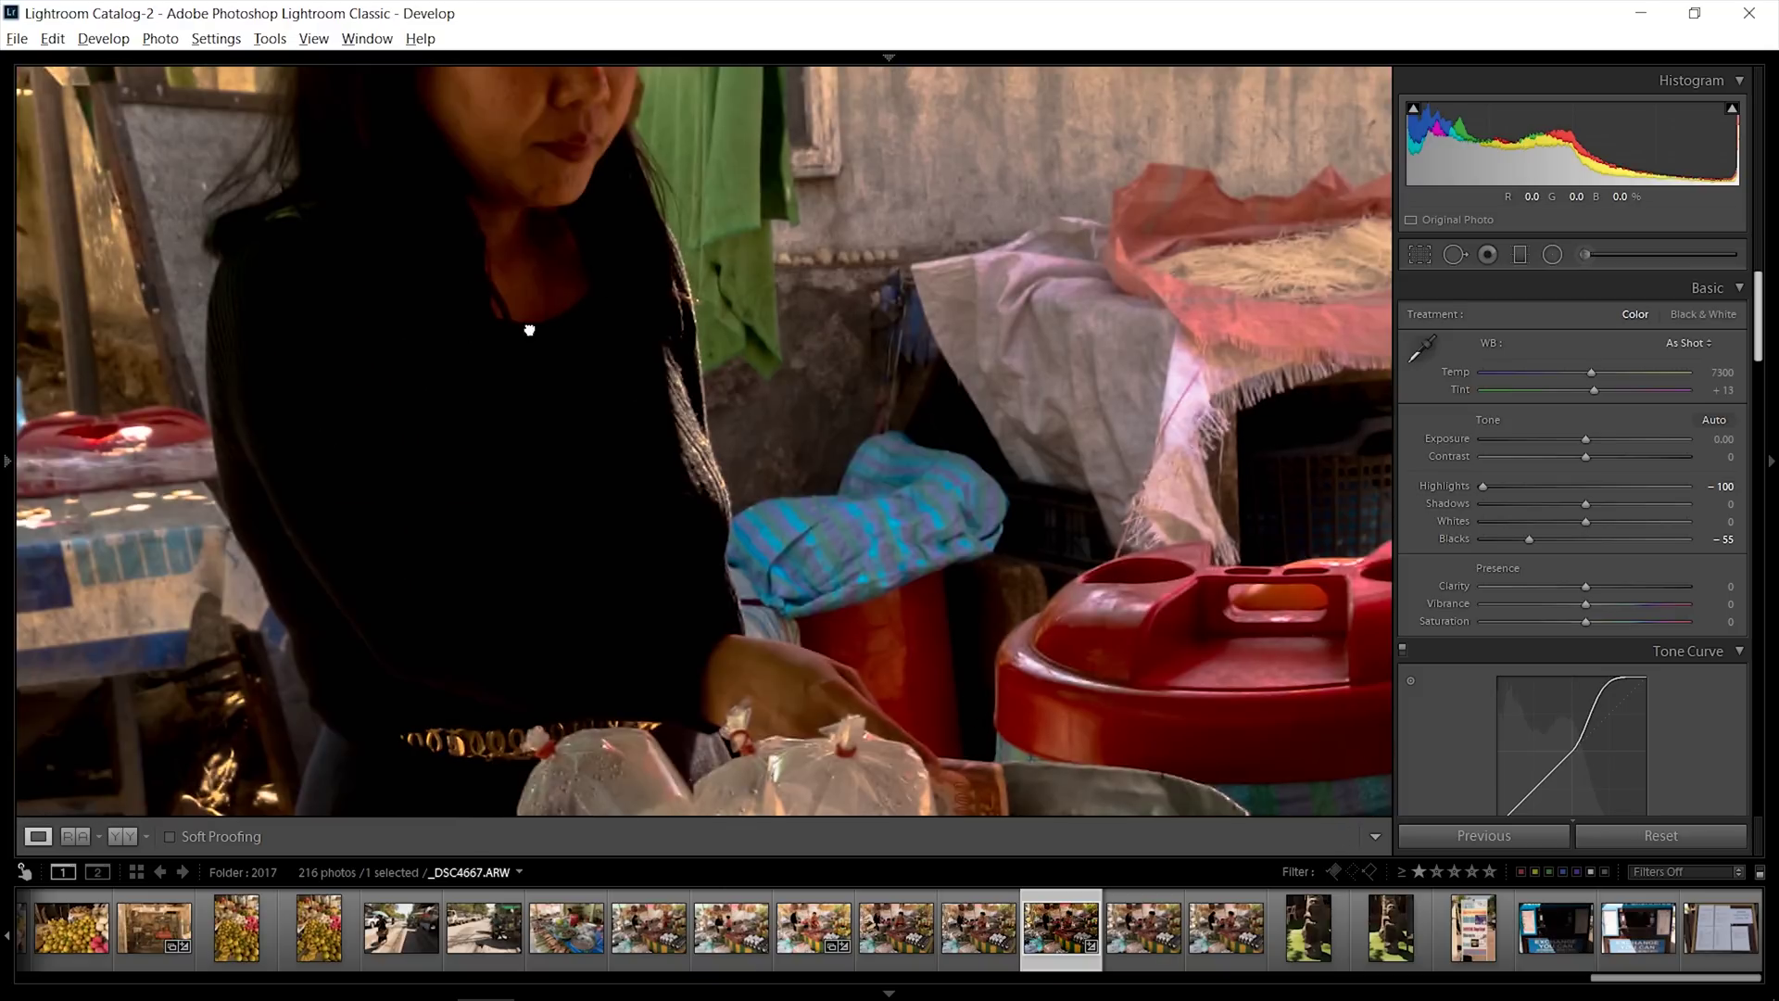
{"action": "left_click_drag", "start_coordinate": [461, 330], "coordinate": [922, 410]}
{"action": "left_click", "coordinate": [922, 411]}
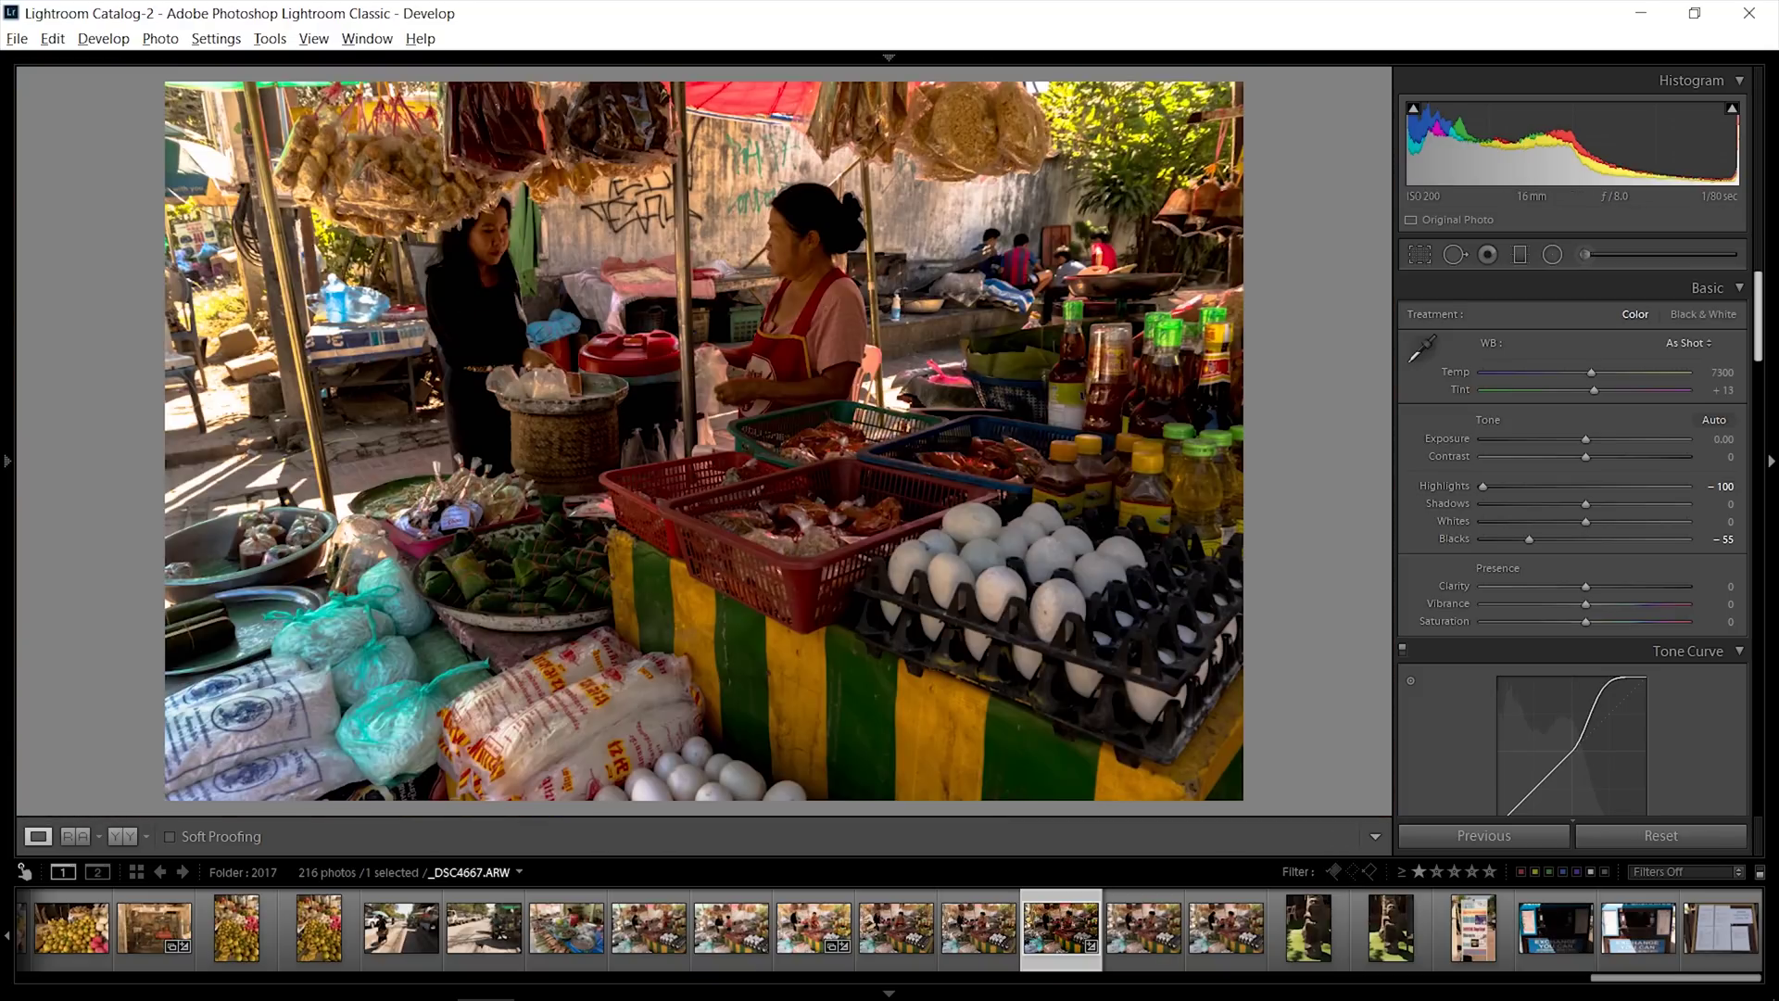
{"action": "scroll", "coordinate": [1723, 593], "scroll_direction": "down", "scroll_amount": 4}
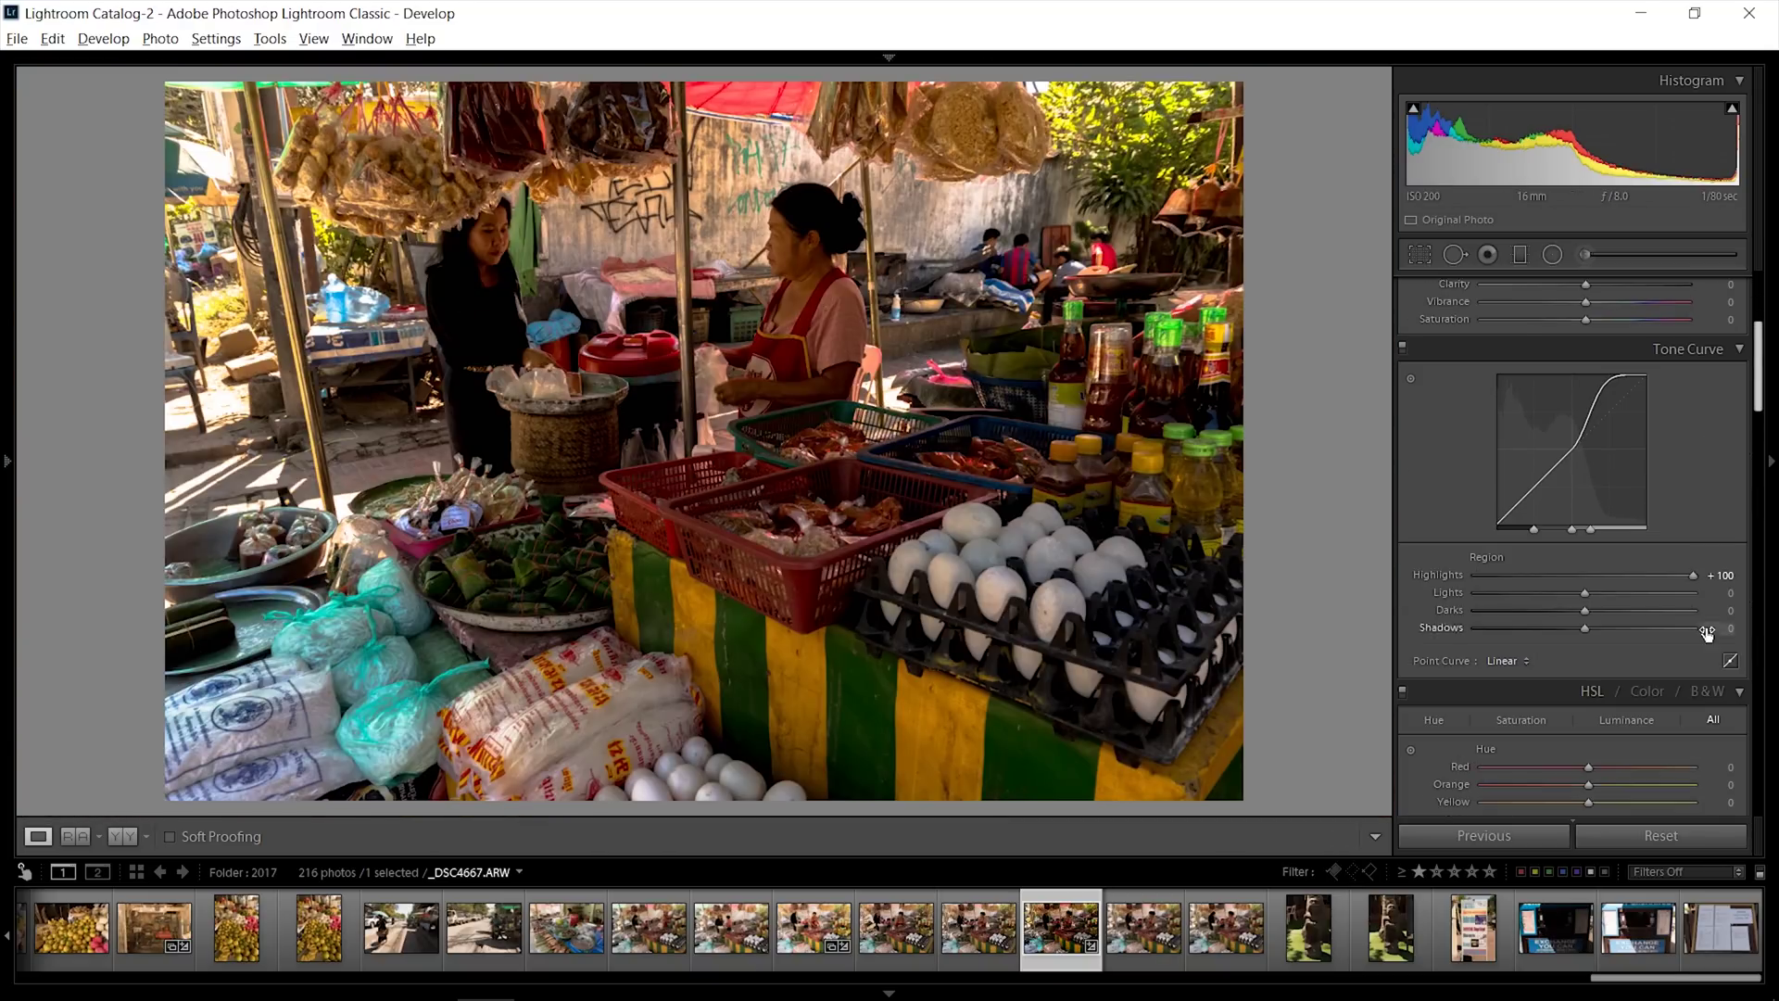
Lift the Tone Curve Shadows region to about +68, checking black clipping near the stone steps
{"action": "left_click_drag", "start_coordinate": [1582, 628], "coordinate": [1670, 619]}
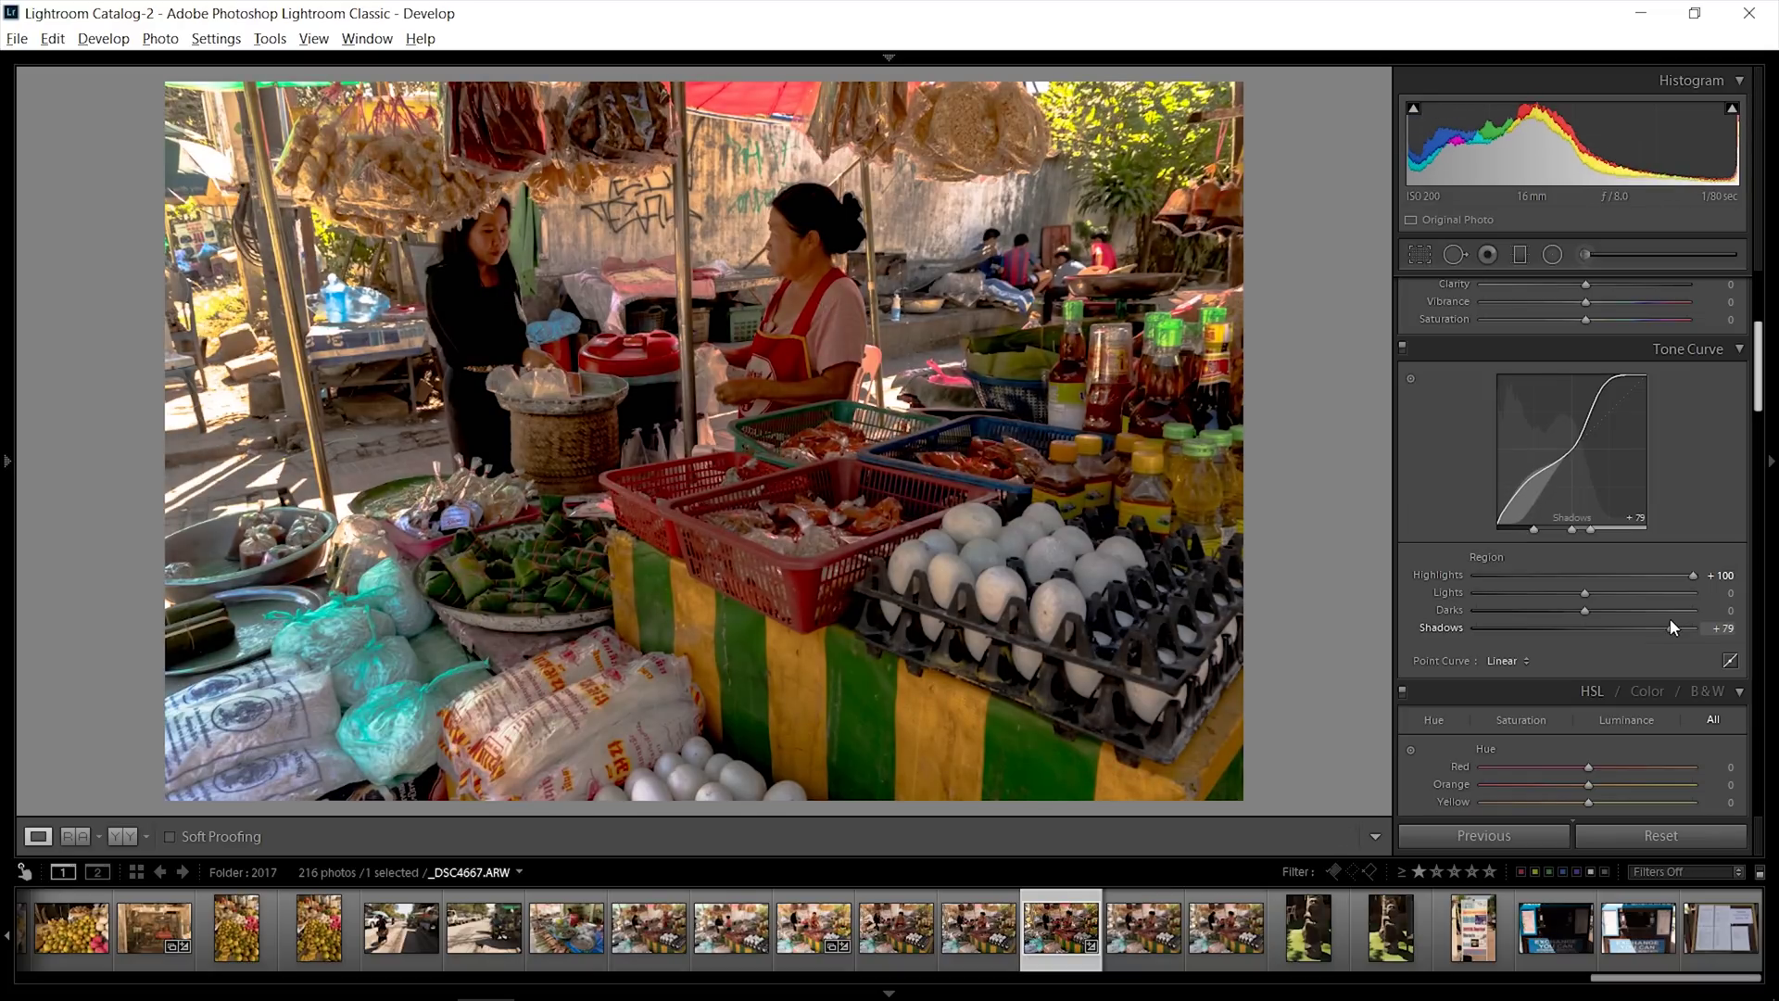
{"action": "left_click", "coordinate": [1592, 628]}
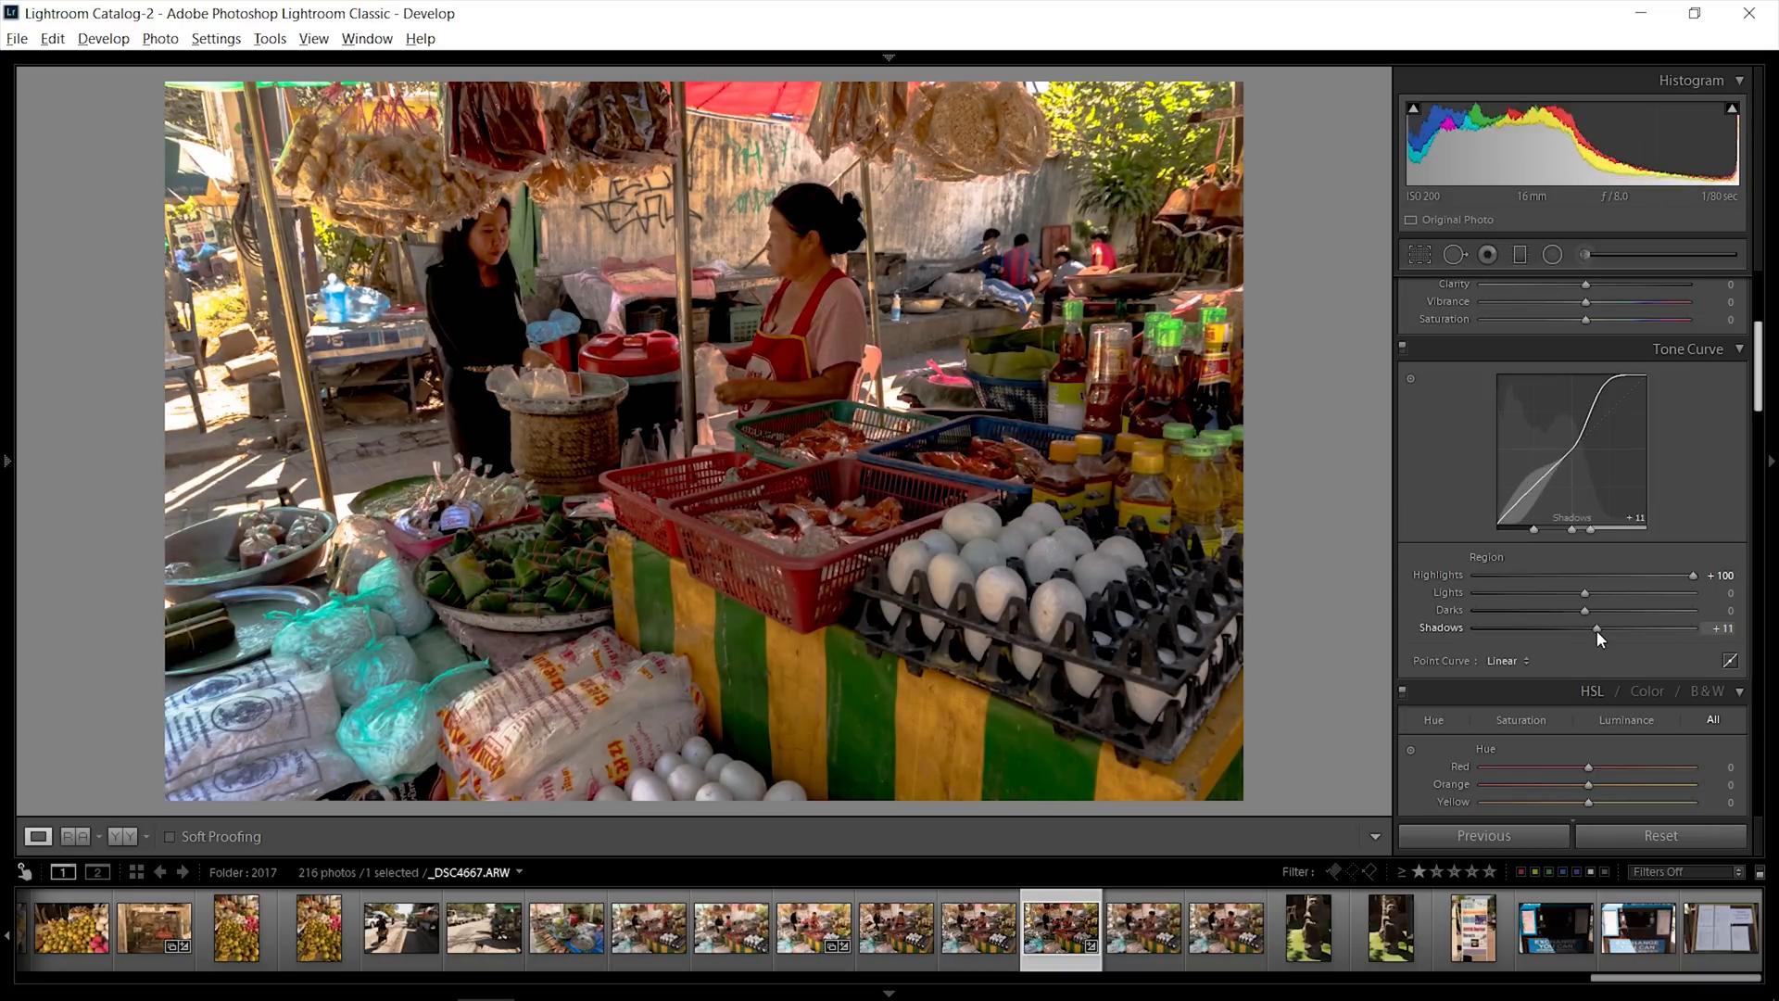
{"action": "left_click_drag", "start_coordinate": [1588, 626], "coordinate": [1660, 626]}
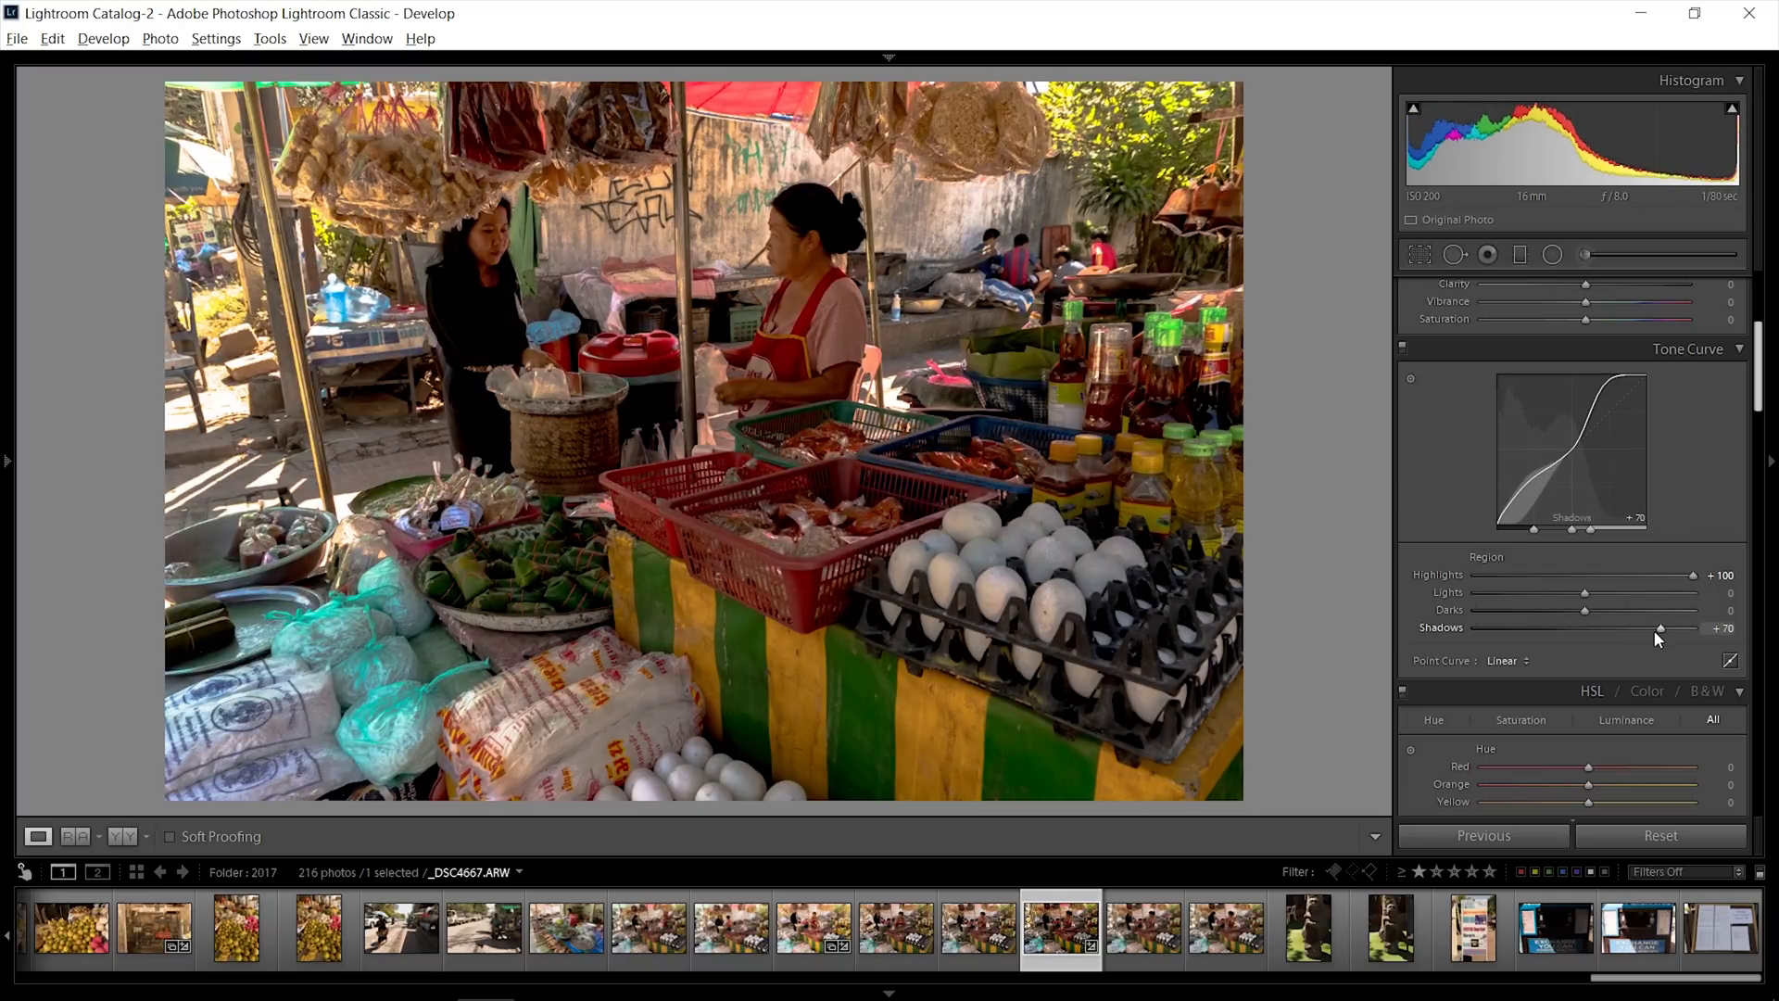
{"action": "left_click", "coordinate": [1413, 107]}
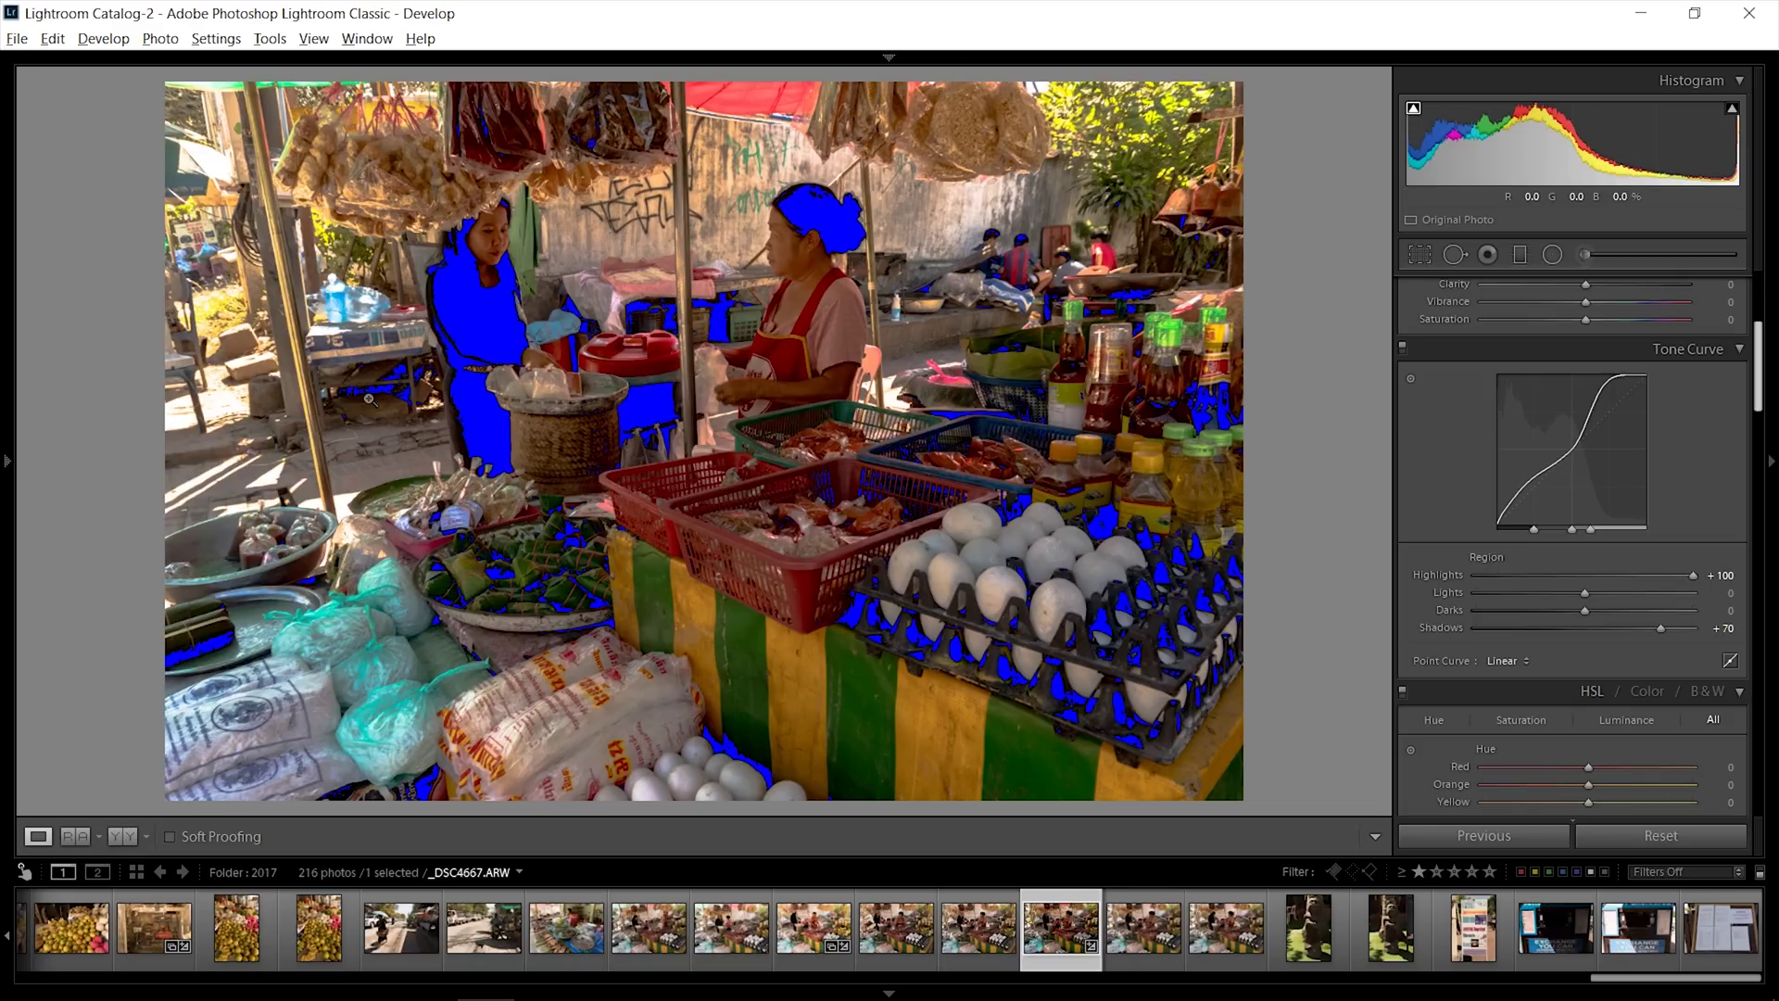
{"action": "left_click", "coordinate": [517, 371]}
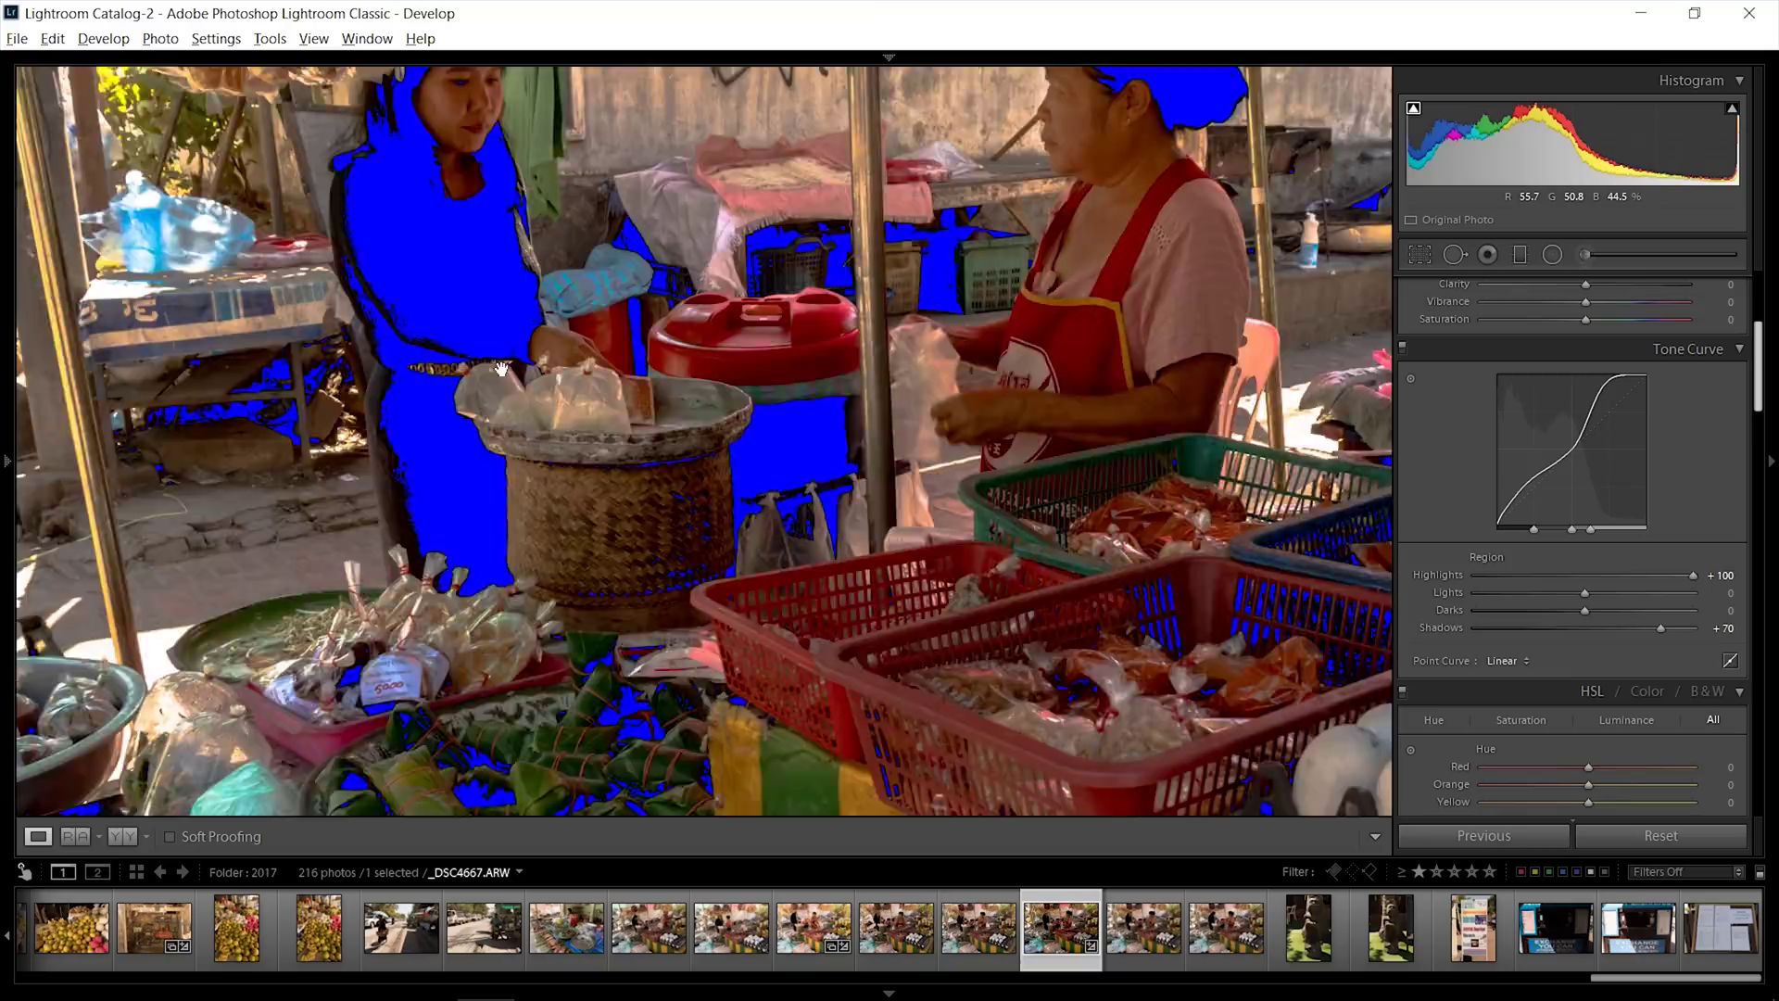
{"action": "left_click_drag", "start_coordinate": [590, 434], "coordinate": [875, 229]}
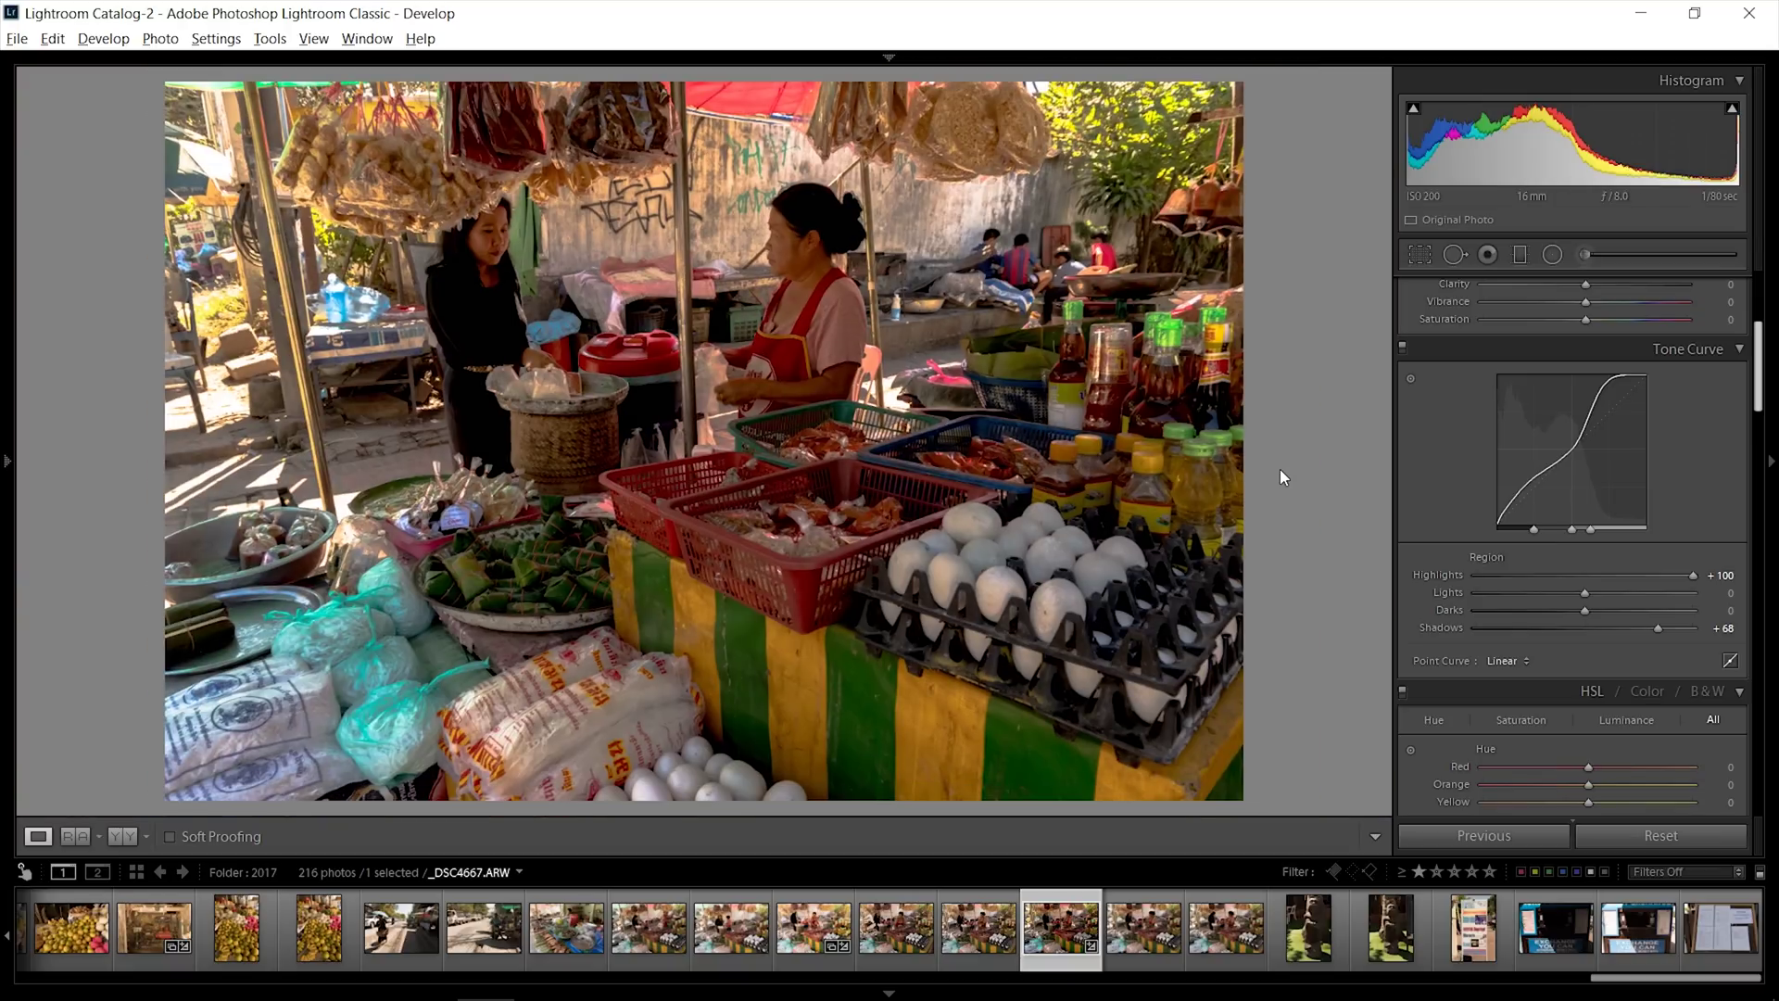
Set Exposure +0.29 and Shadows +47, then white balance to Temp 6480, Tint +2
{"action": "scroll", "coordinate": [1673, 538], "scroll_direction": "up", "scroll_amount": 3}
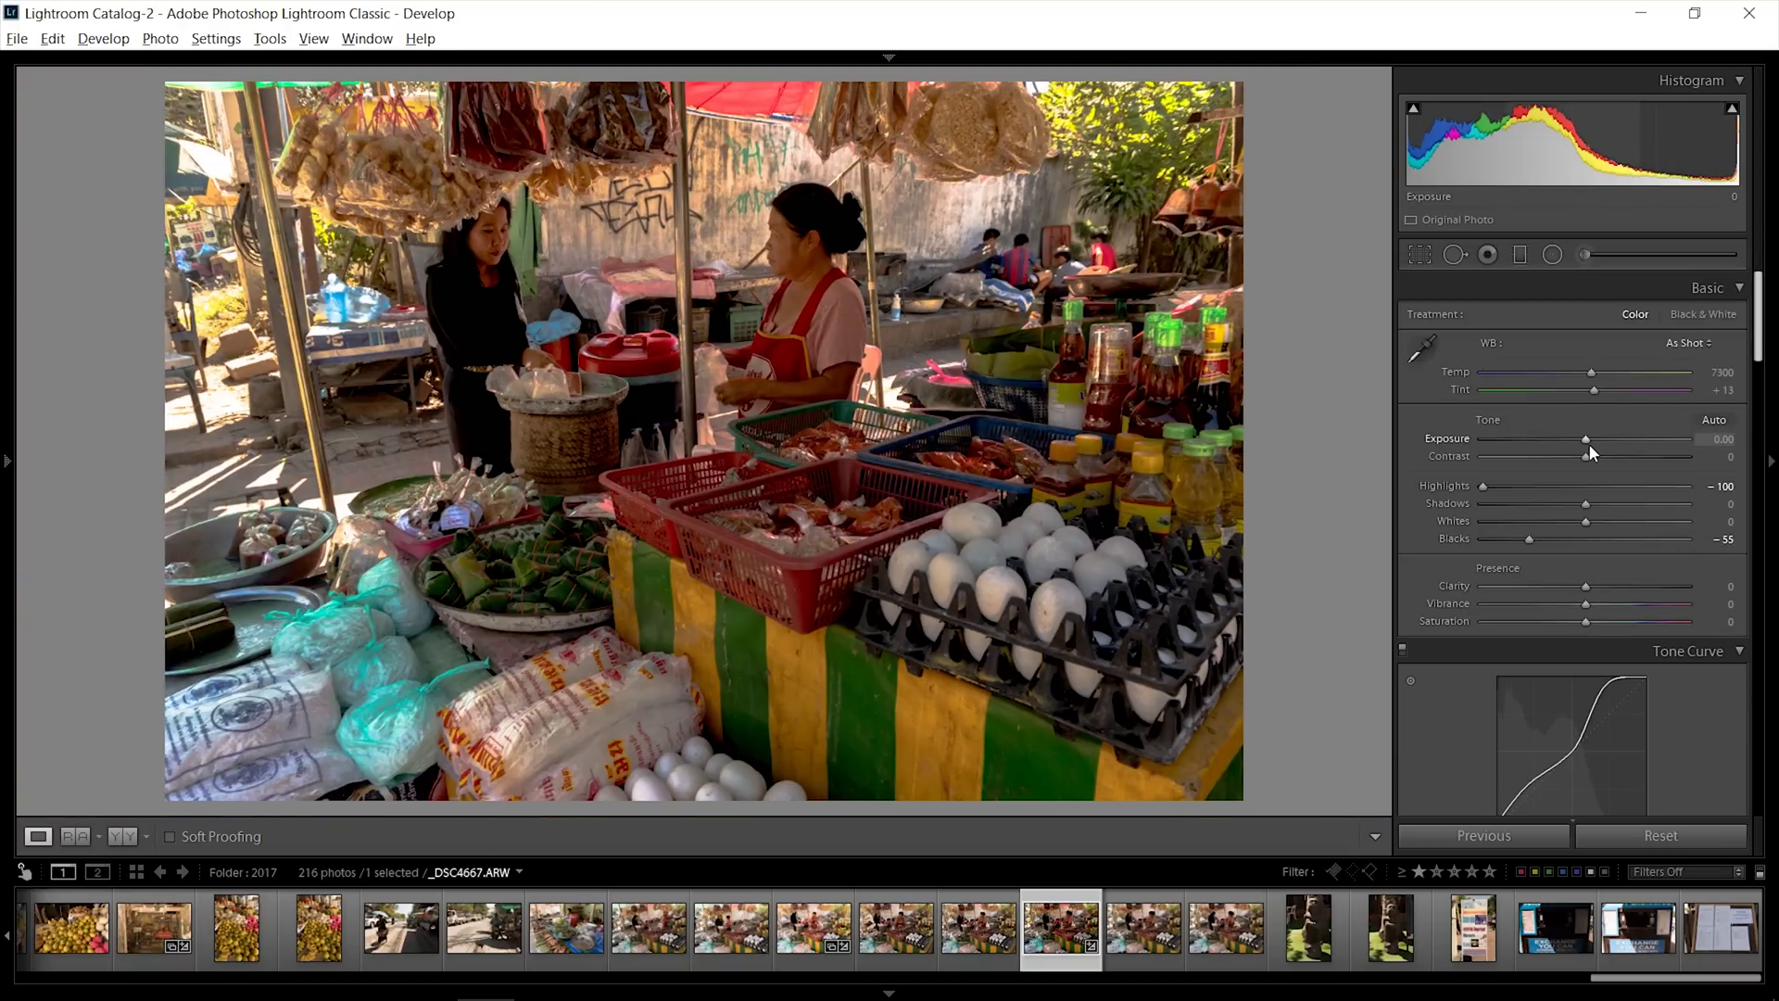
{"action": "left_click_drag", "start_coordinate": [1585, 443], "coordinate": [1595, 441]}
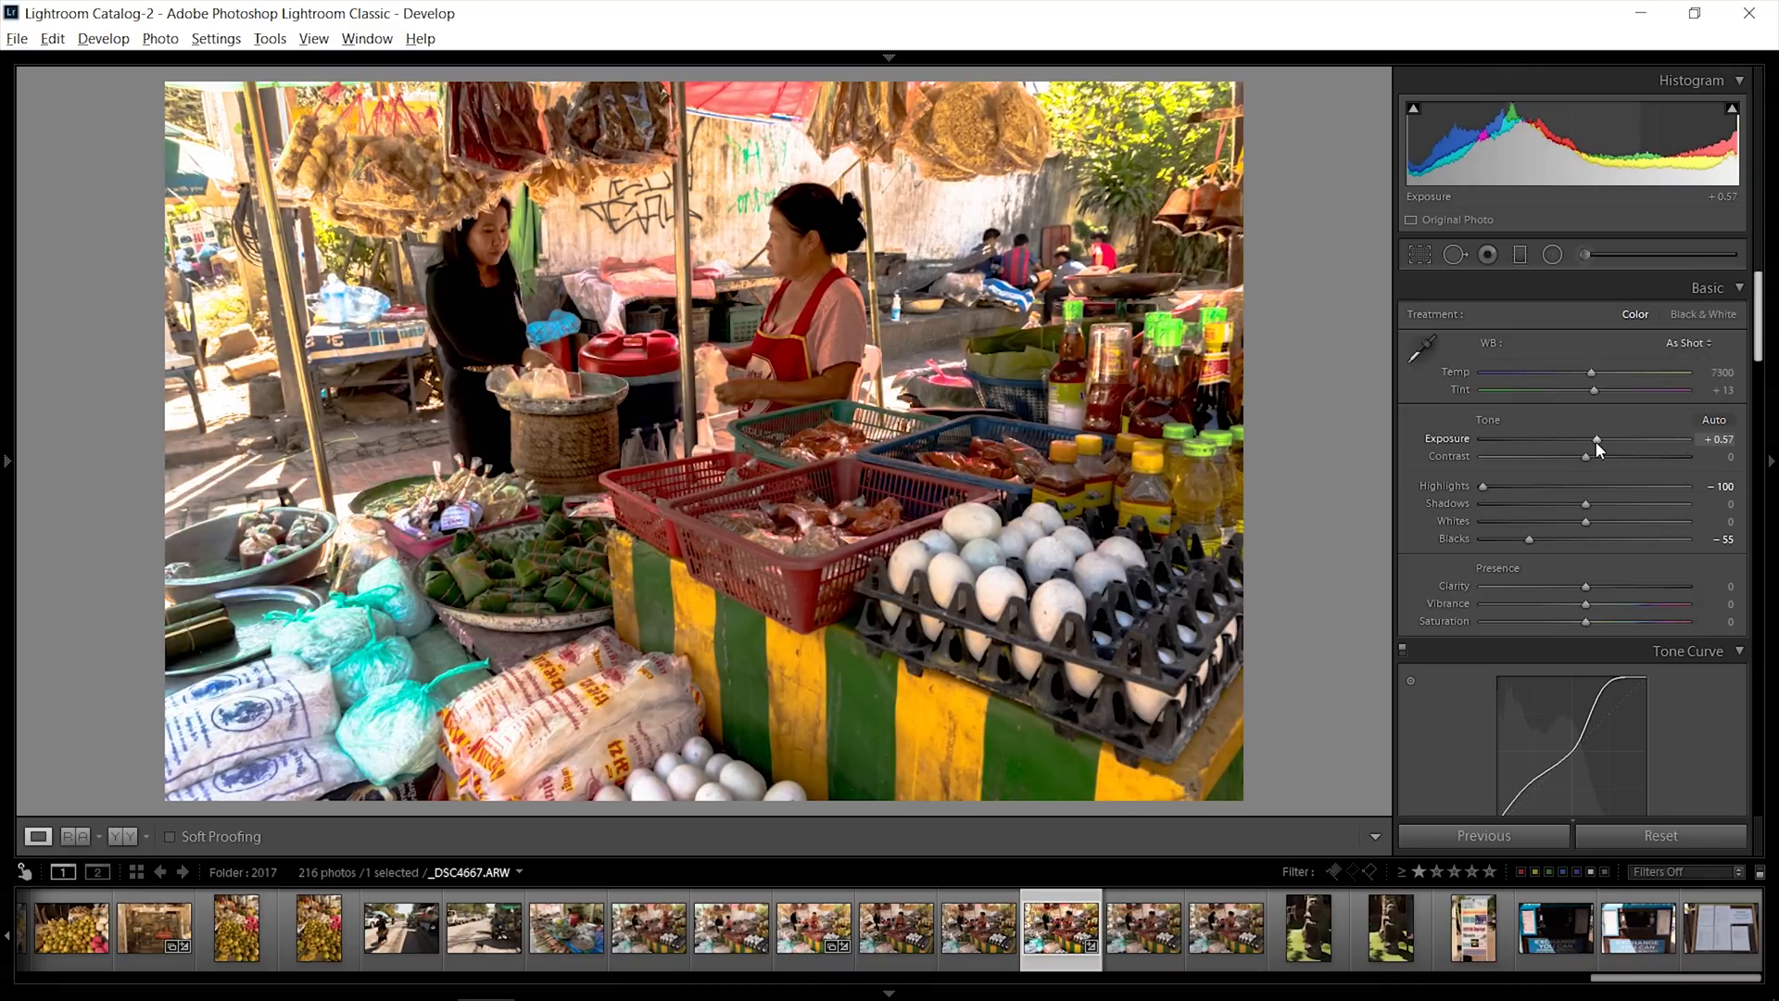
{"action": "left_click_drag", "start_coordinate": [1590, 503], "coordinate": [1633, 508]}
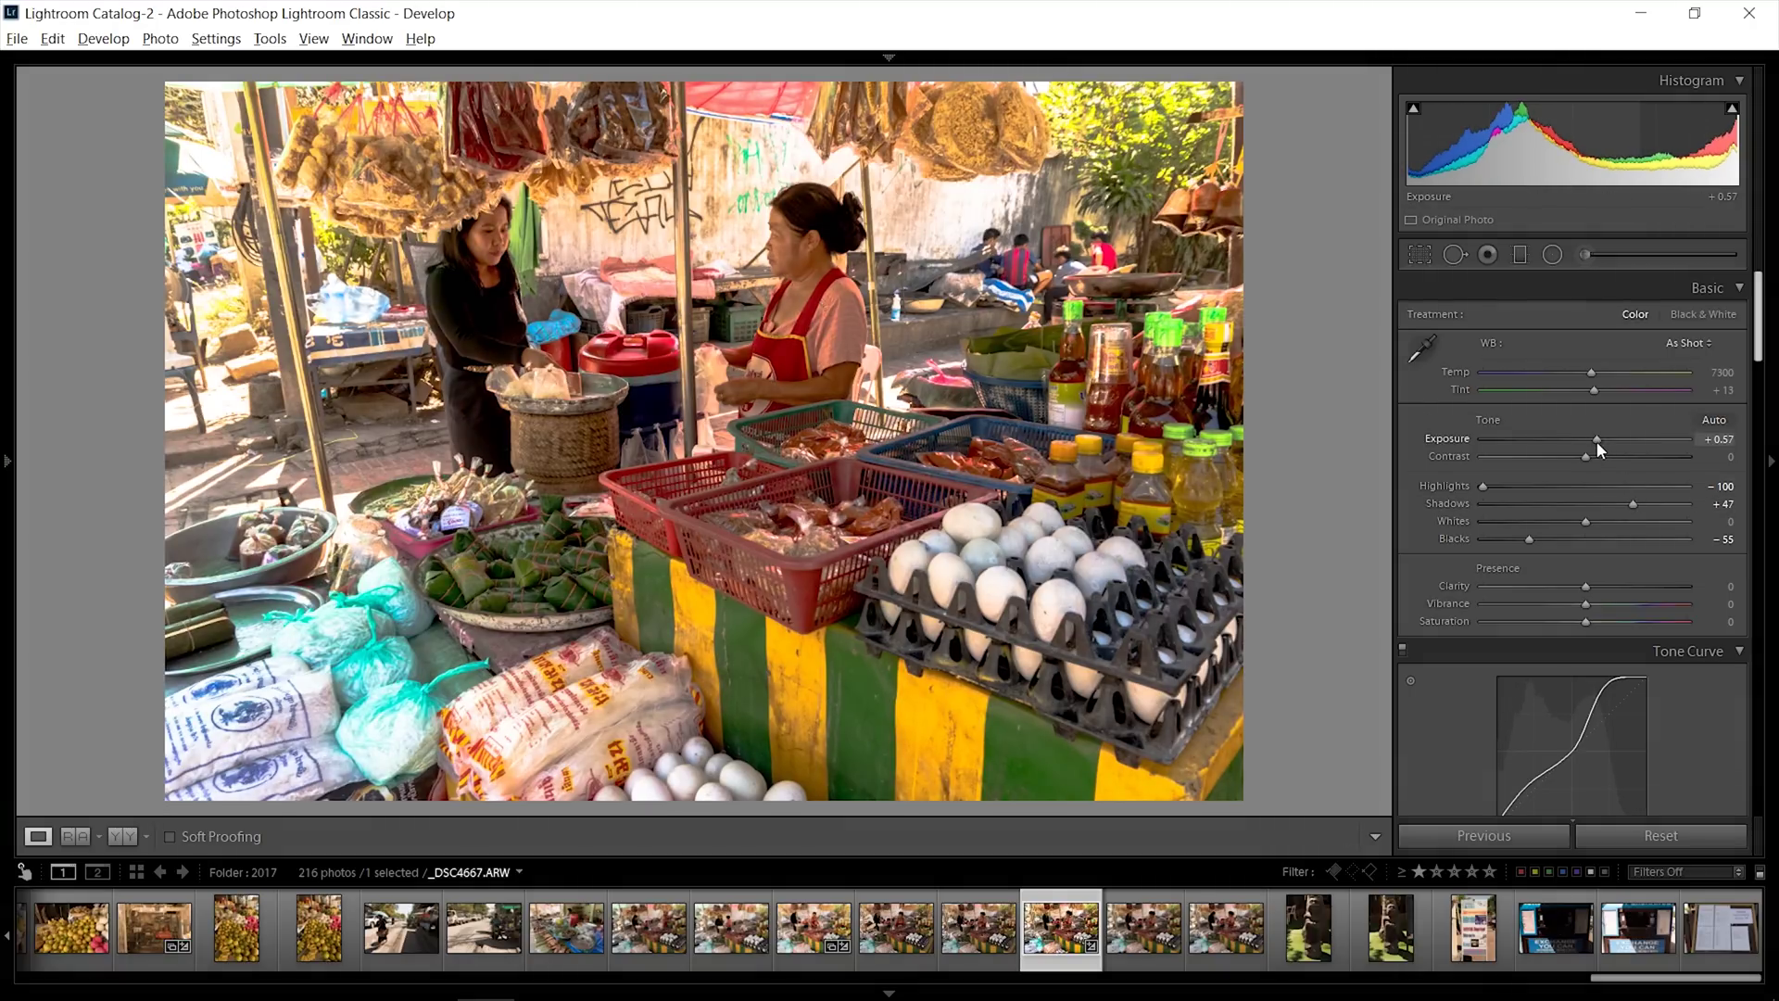
{"action": "left_click_drag", "start_coordinate": [1598, 441], "coordinate": [1596, 436]}
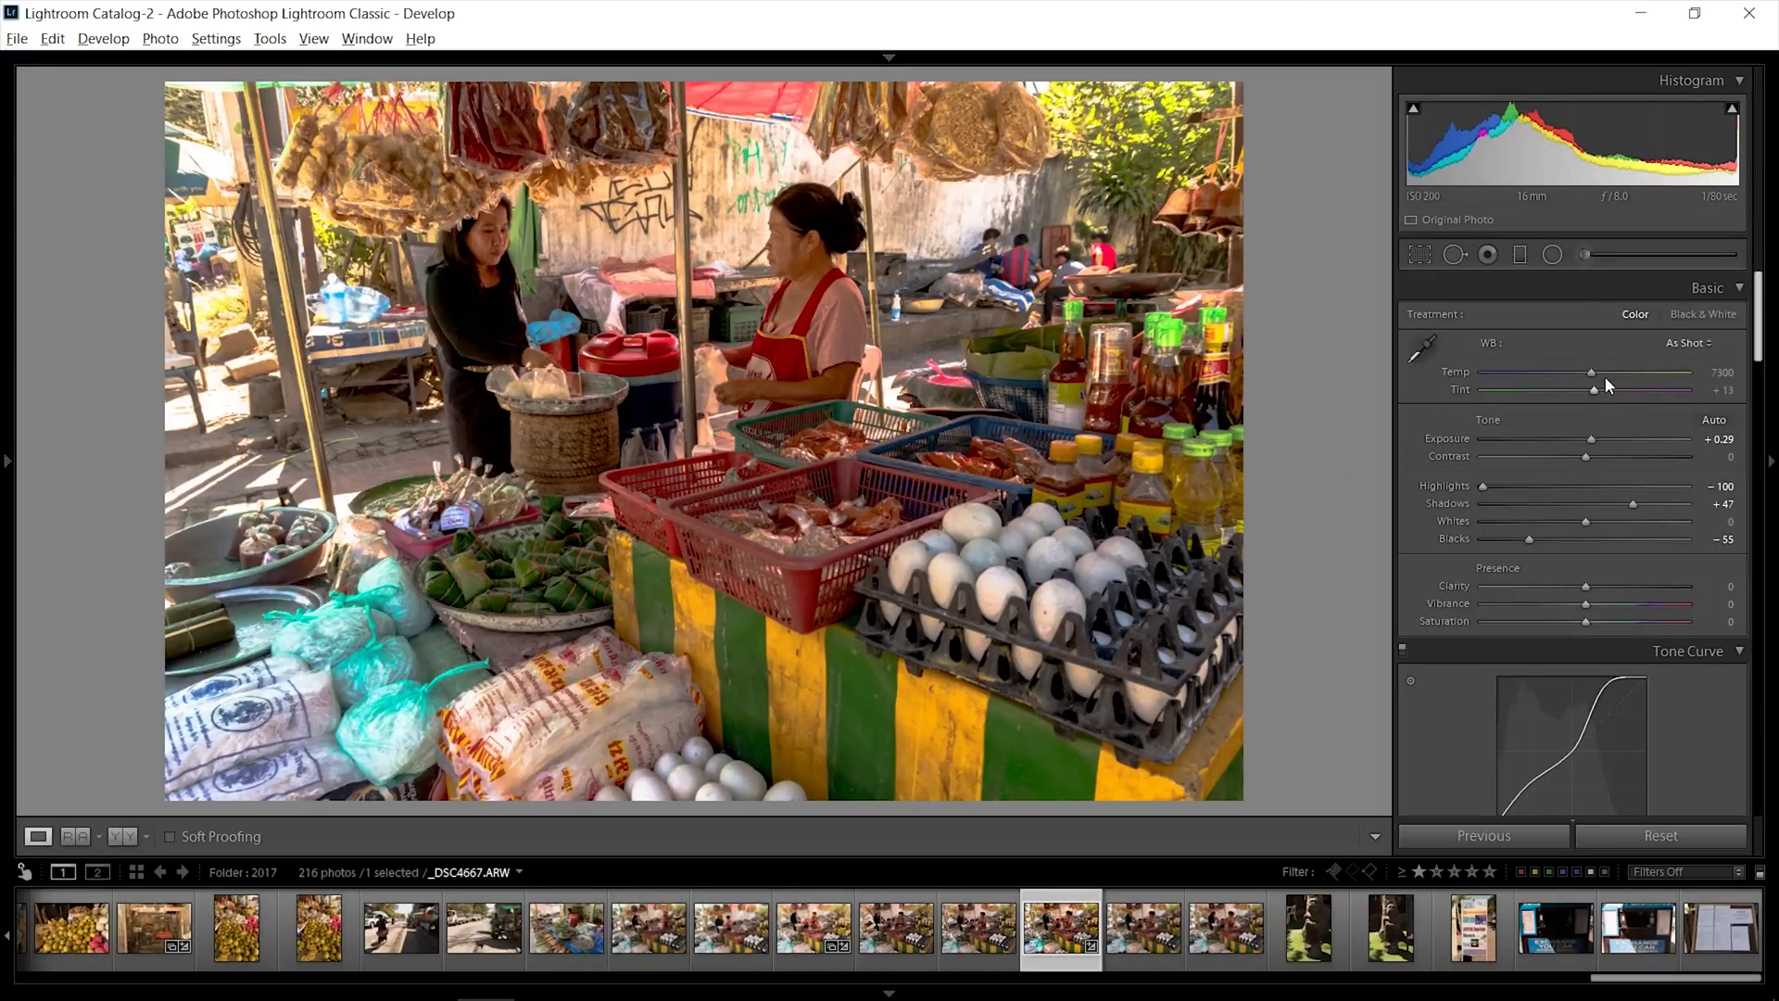
{"action": "mouse_move", "coordinate": [1593, 375]}
{"action": "left_mouse_down"}
{"action": "mouse_move", "coordinate": [1572, 384]}
{"action": "mouse_move", "coordinate": [1626, 391]}
{"action": "mouse_move", "coordinate": [1560, 380]}
{"action": "mouse_move", "coordinate": [1576, 380]}
{"action": "left_mouse_up"}
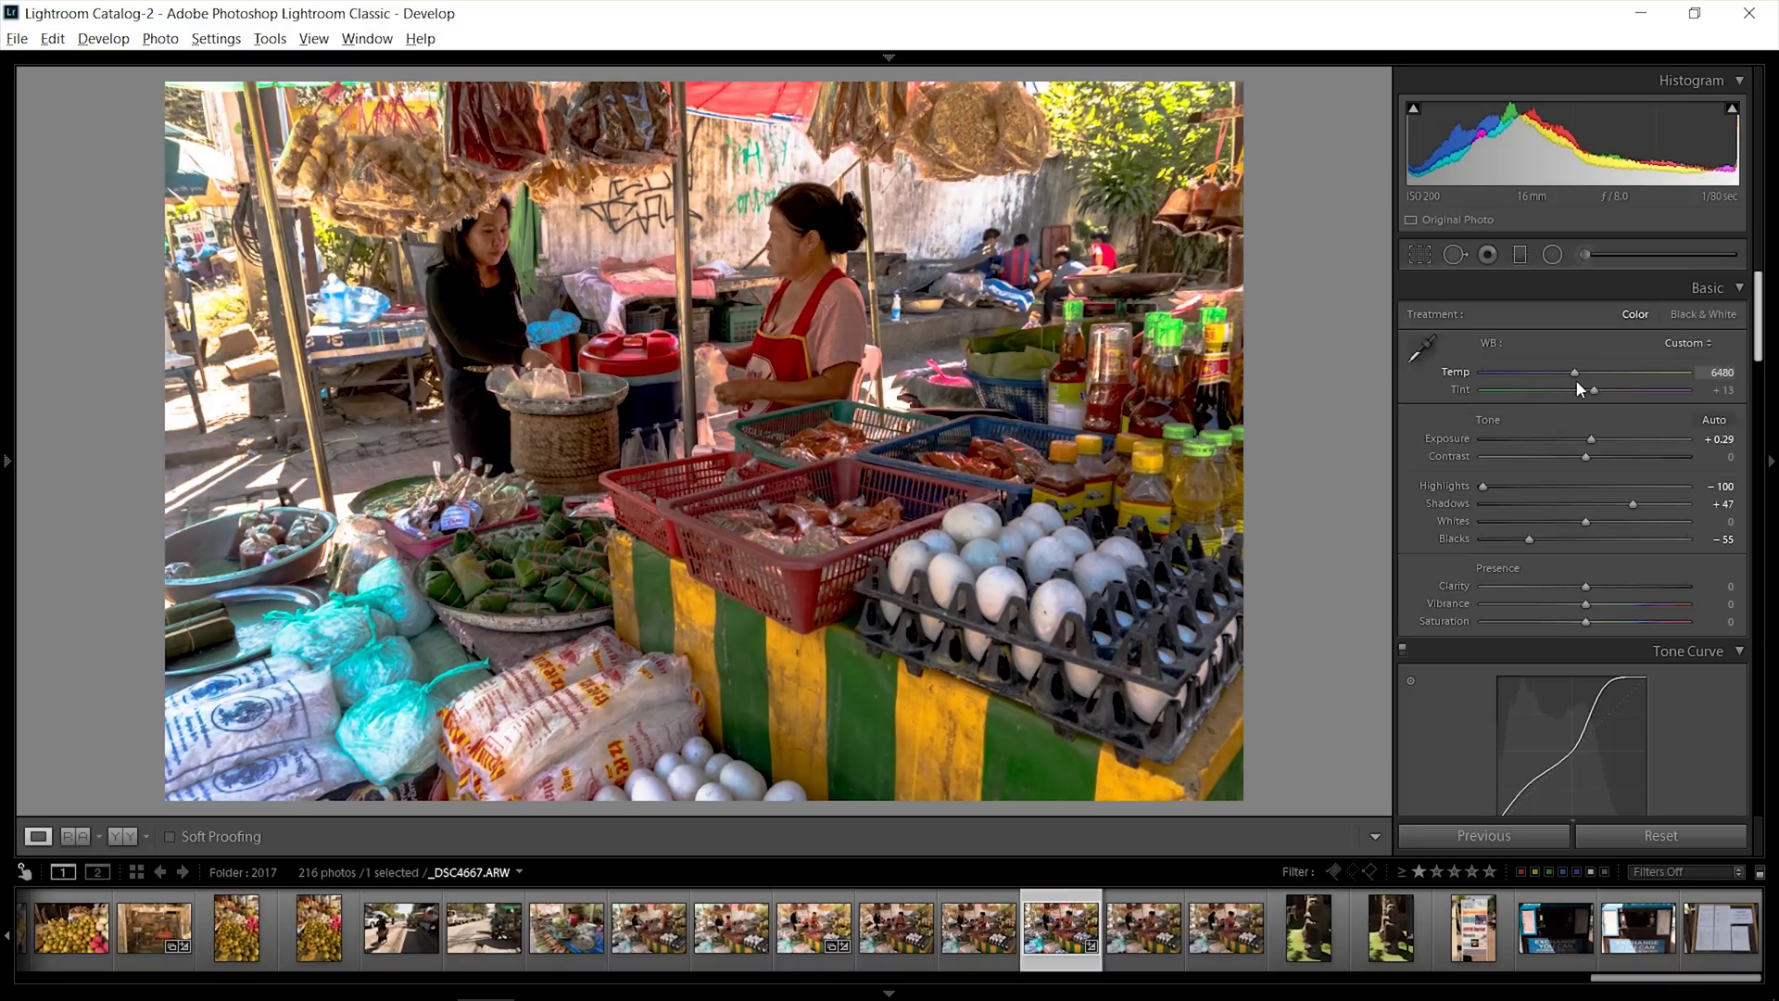
{"action": "mouse_move", "coordinate": [1587, 390]}
{"action": "left_mouse_down"}
{"action": "mouse_move", "coordinate": [1611, 391]}
{"action": "mouse_move", "coordinate": [1585, 391]}
{"action": "left_mouse_up"}
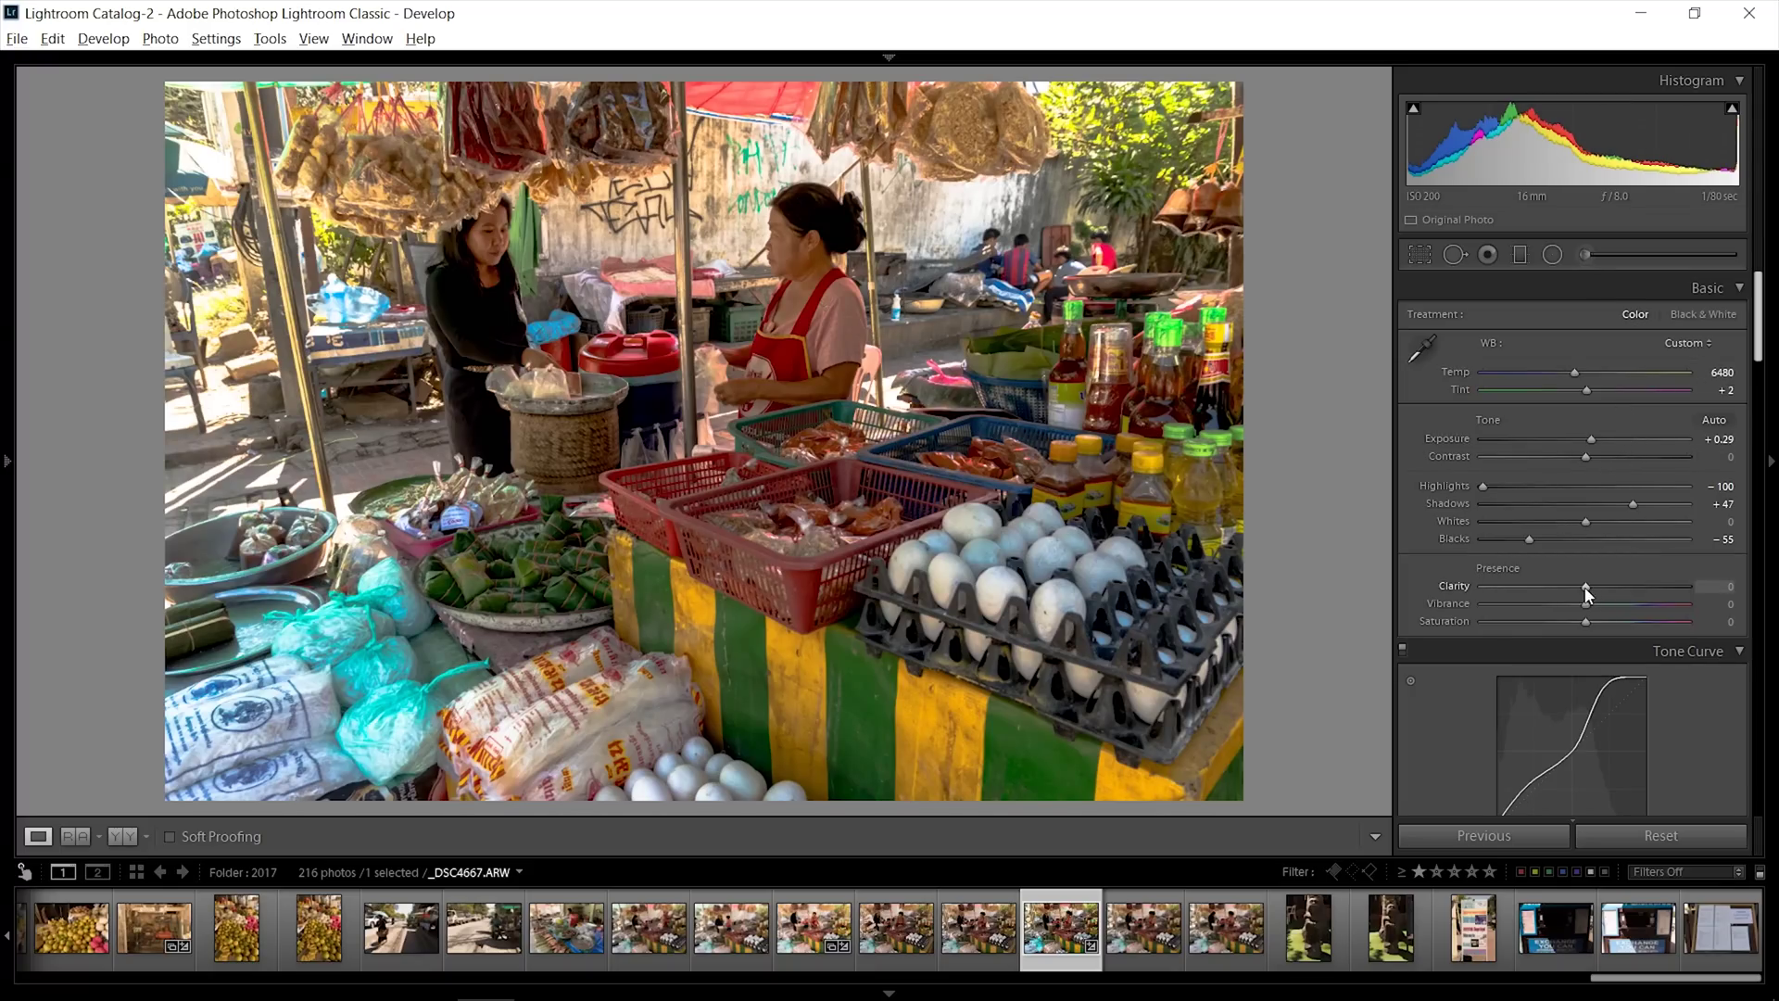
Inspect the red baskets and eggs up close, then reset Clarity from +60 to 0
{"action": "left_click_drag", "start_coordinate": [1617, 599], "coordinate": [1647, 604]}
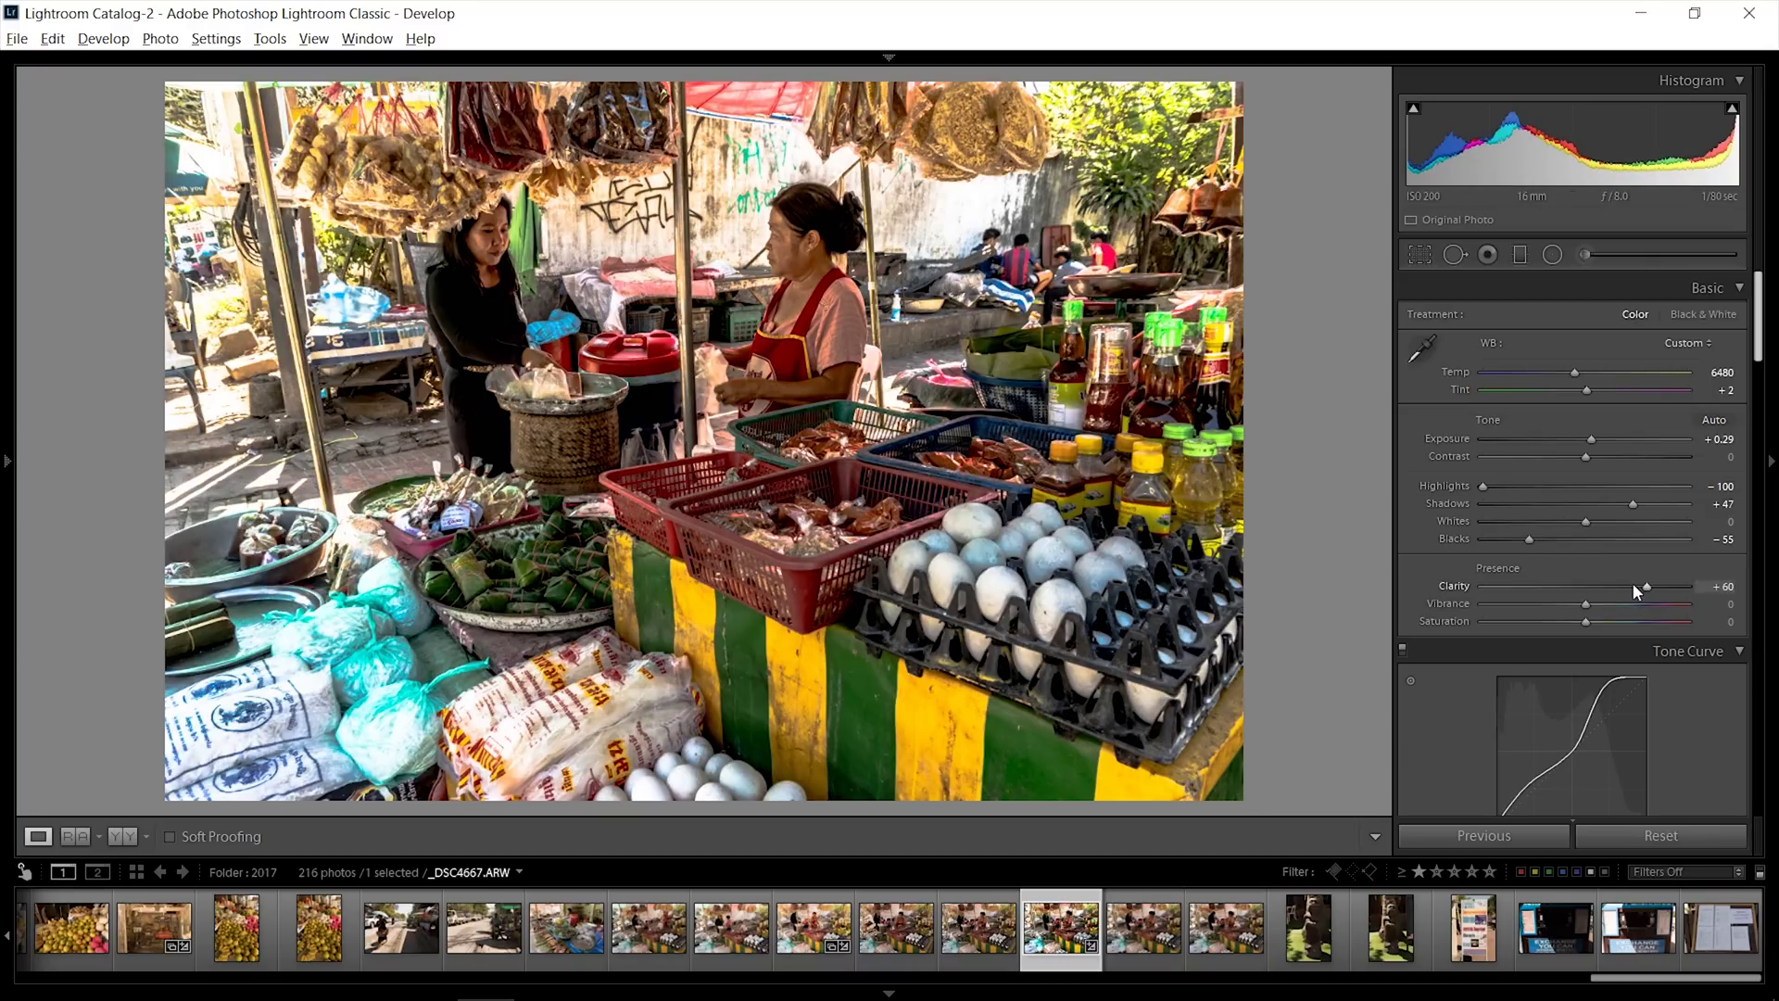
{"action": "left_click", "coordinate": [783, 265]}
{"action": "left_click_drag", "start_coordinate": [783, 265], "coordinate": [936, 579]}
{"action": "left_click", "coordinate": [924, 524]}
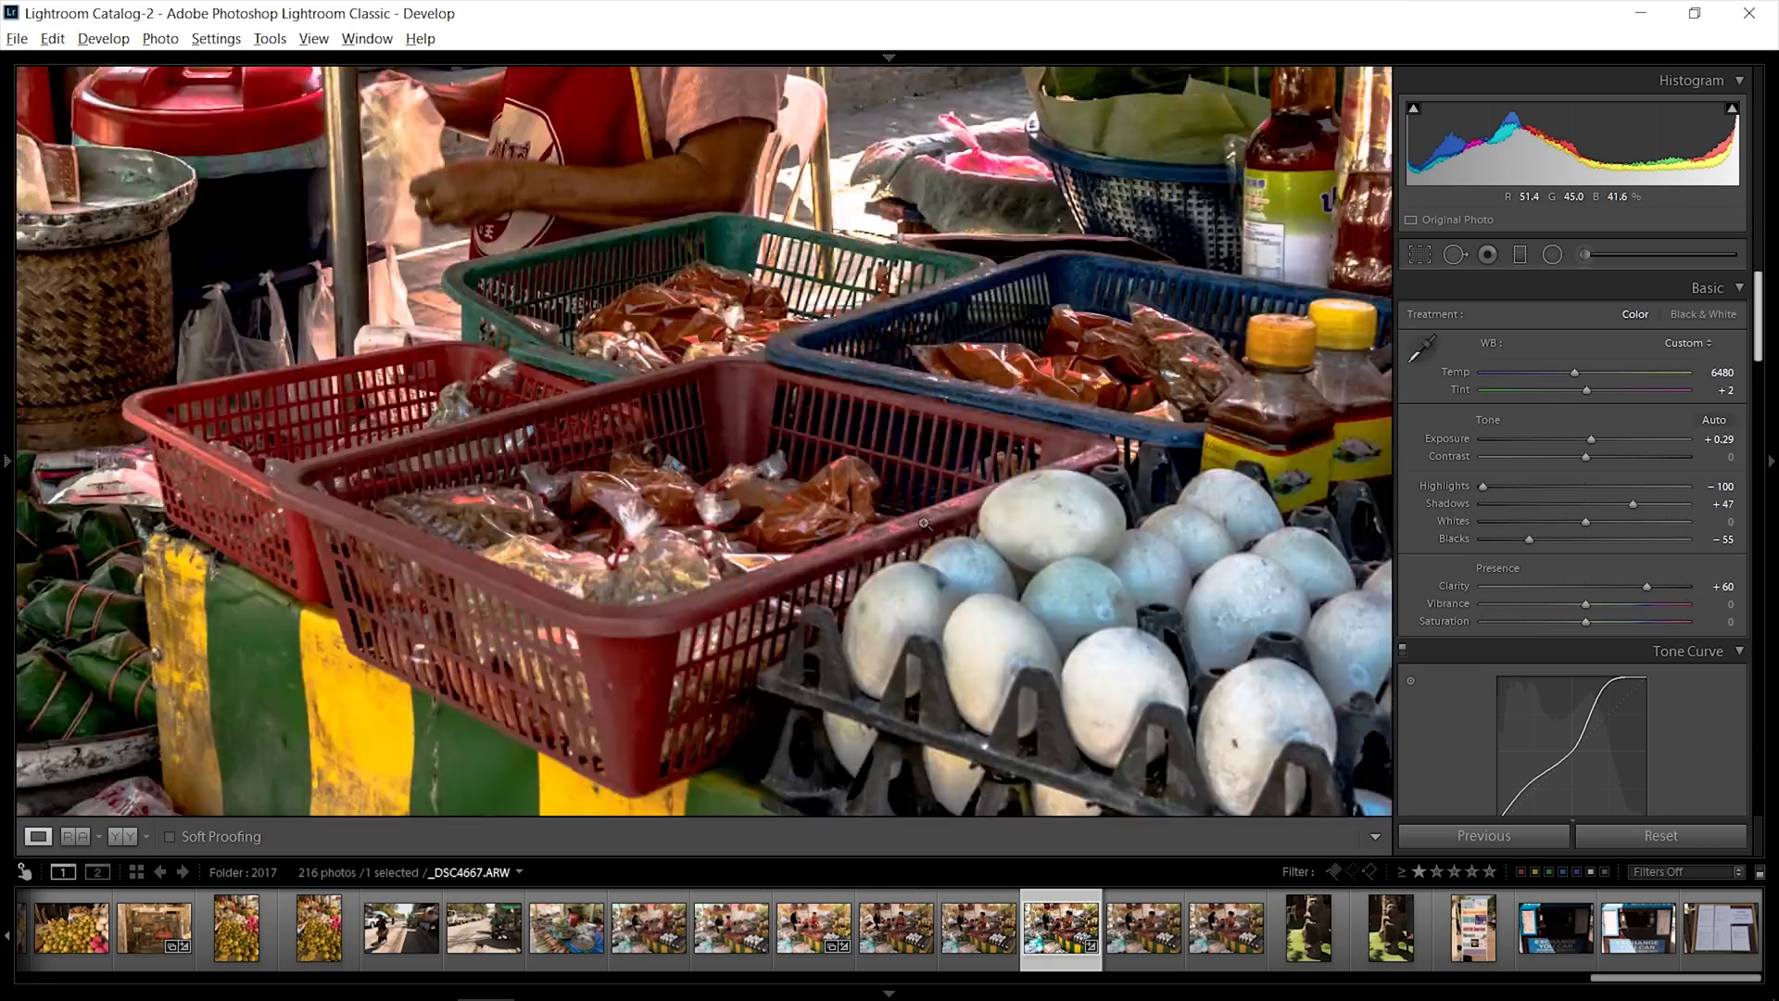
{"action": "left_click", "coordinate": [924, 523]}
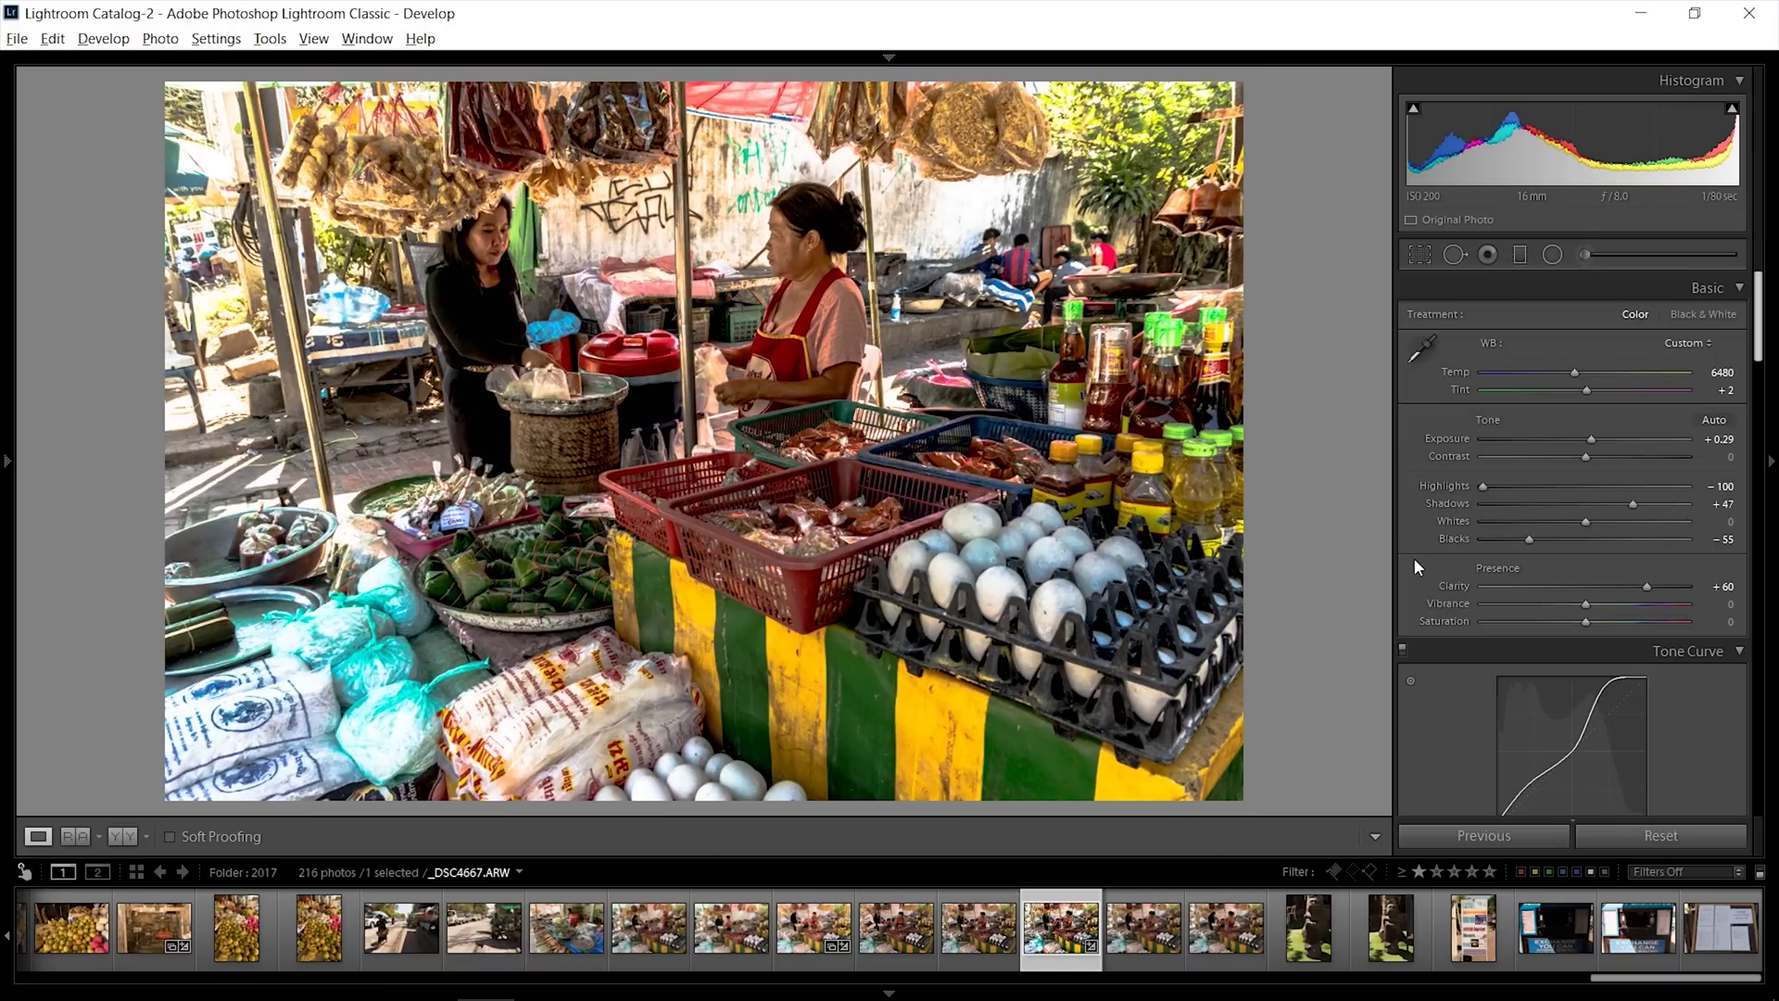
{"action": "left_click_drag", "start_coordinate": [1616, 586], "coordinate": [1580, 594]}
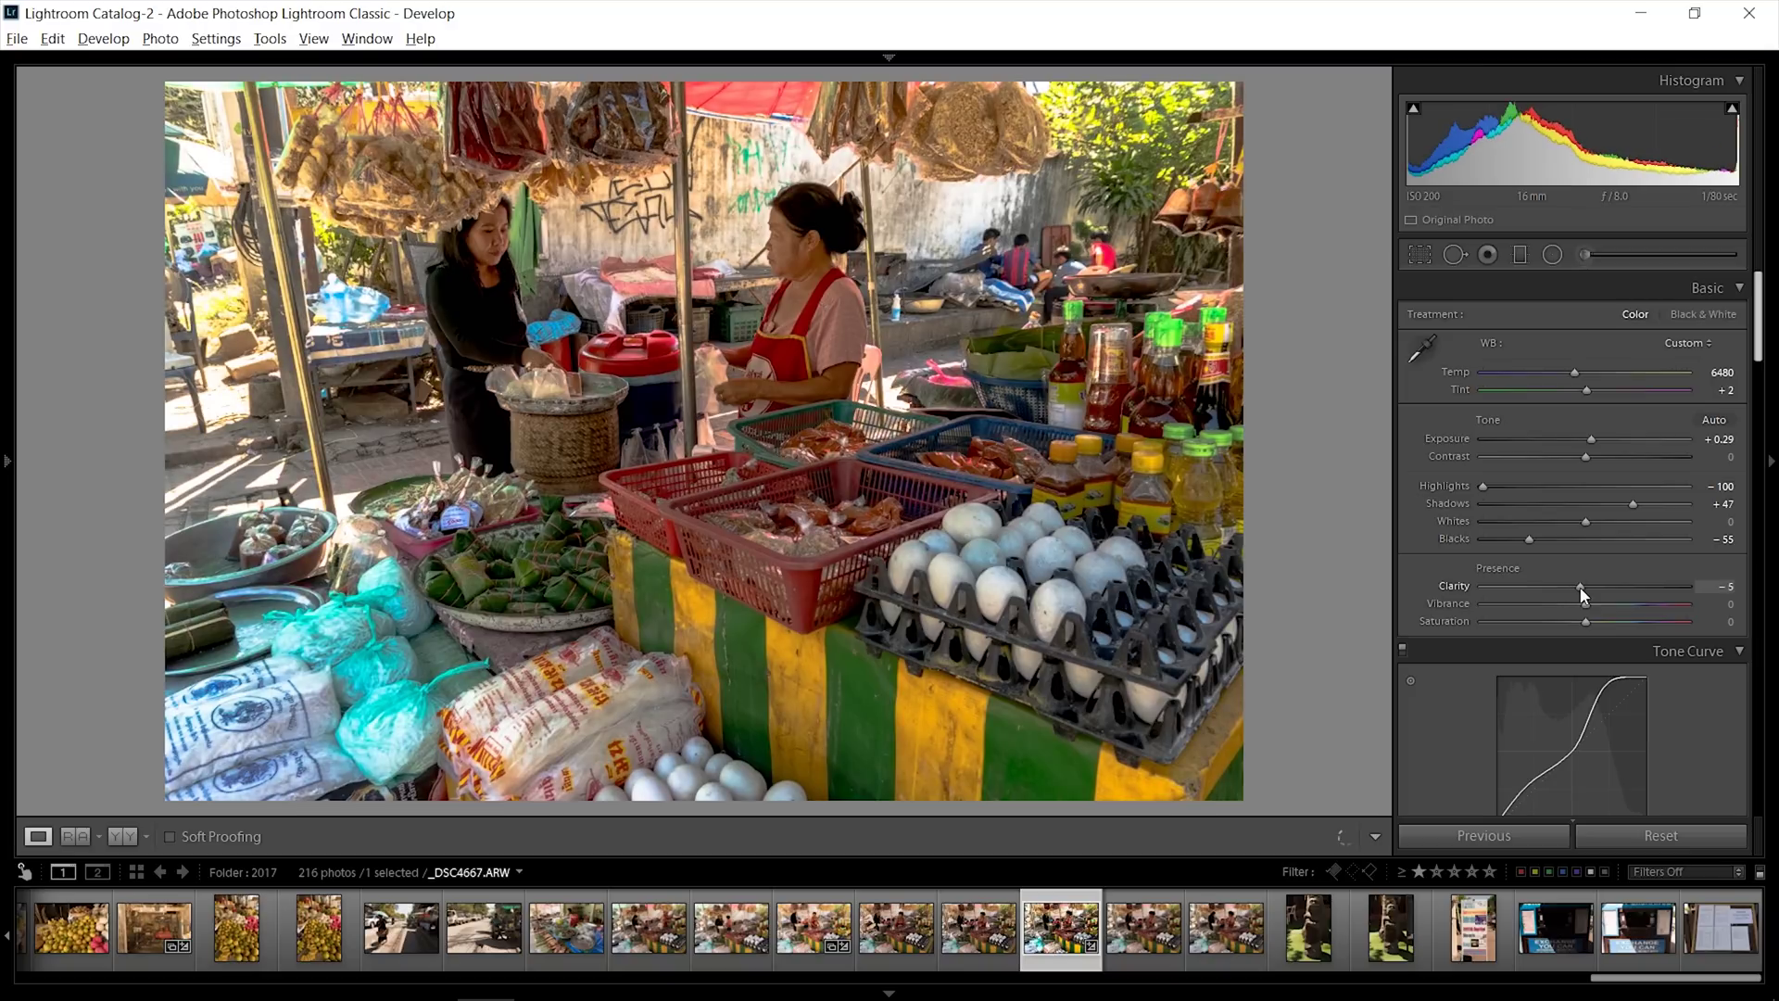
{"action": "double_click", "coordinate": [1581, 593]}
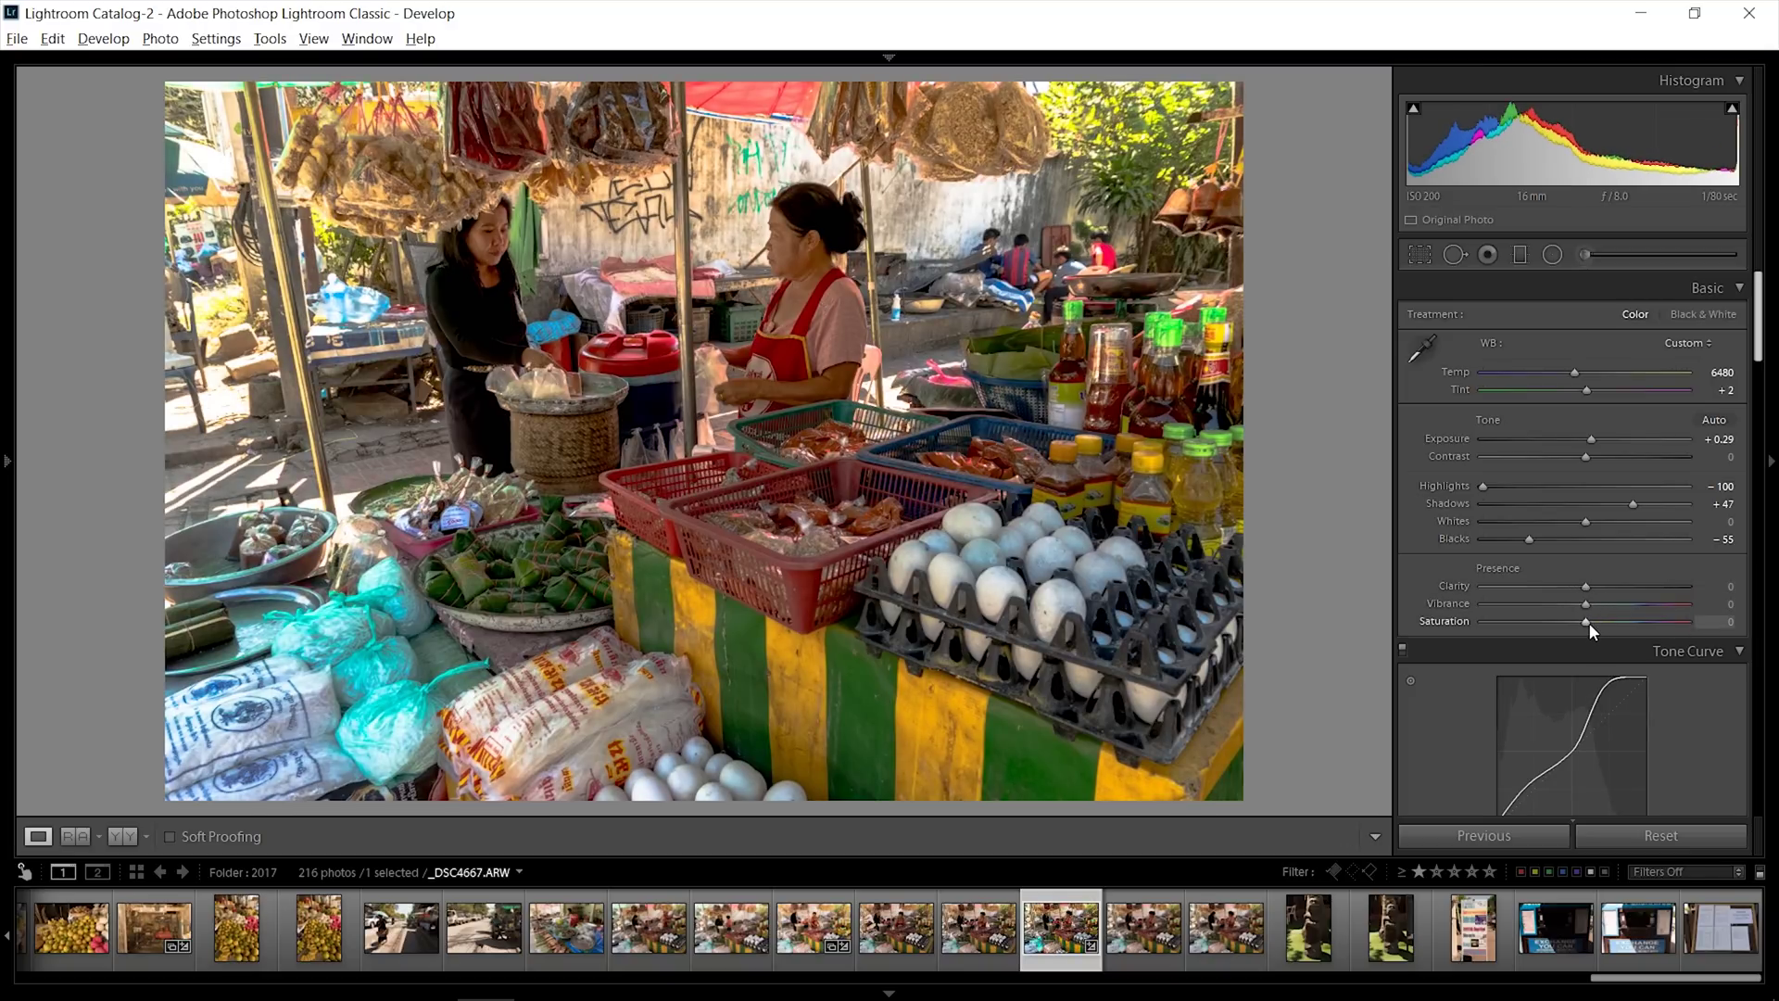
Lower Saturation to -16 and raise Vibrance to +30
{"action": "left_click_drag", "start_coordinate": [1583, 626], "coordinate": [1531, 615]}
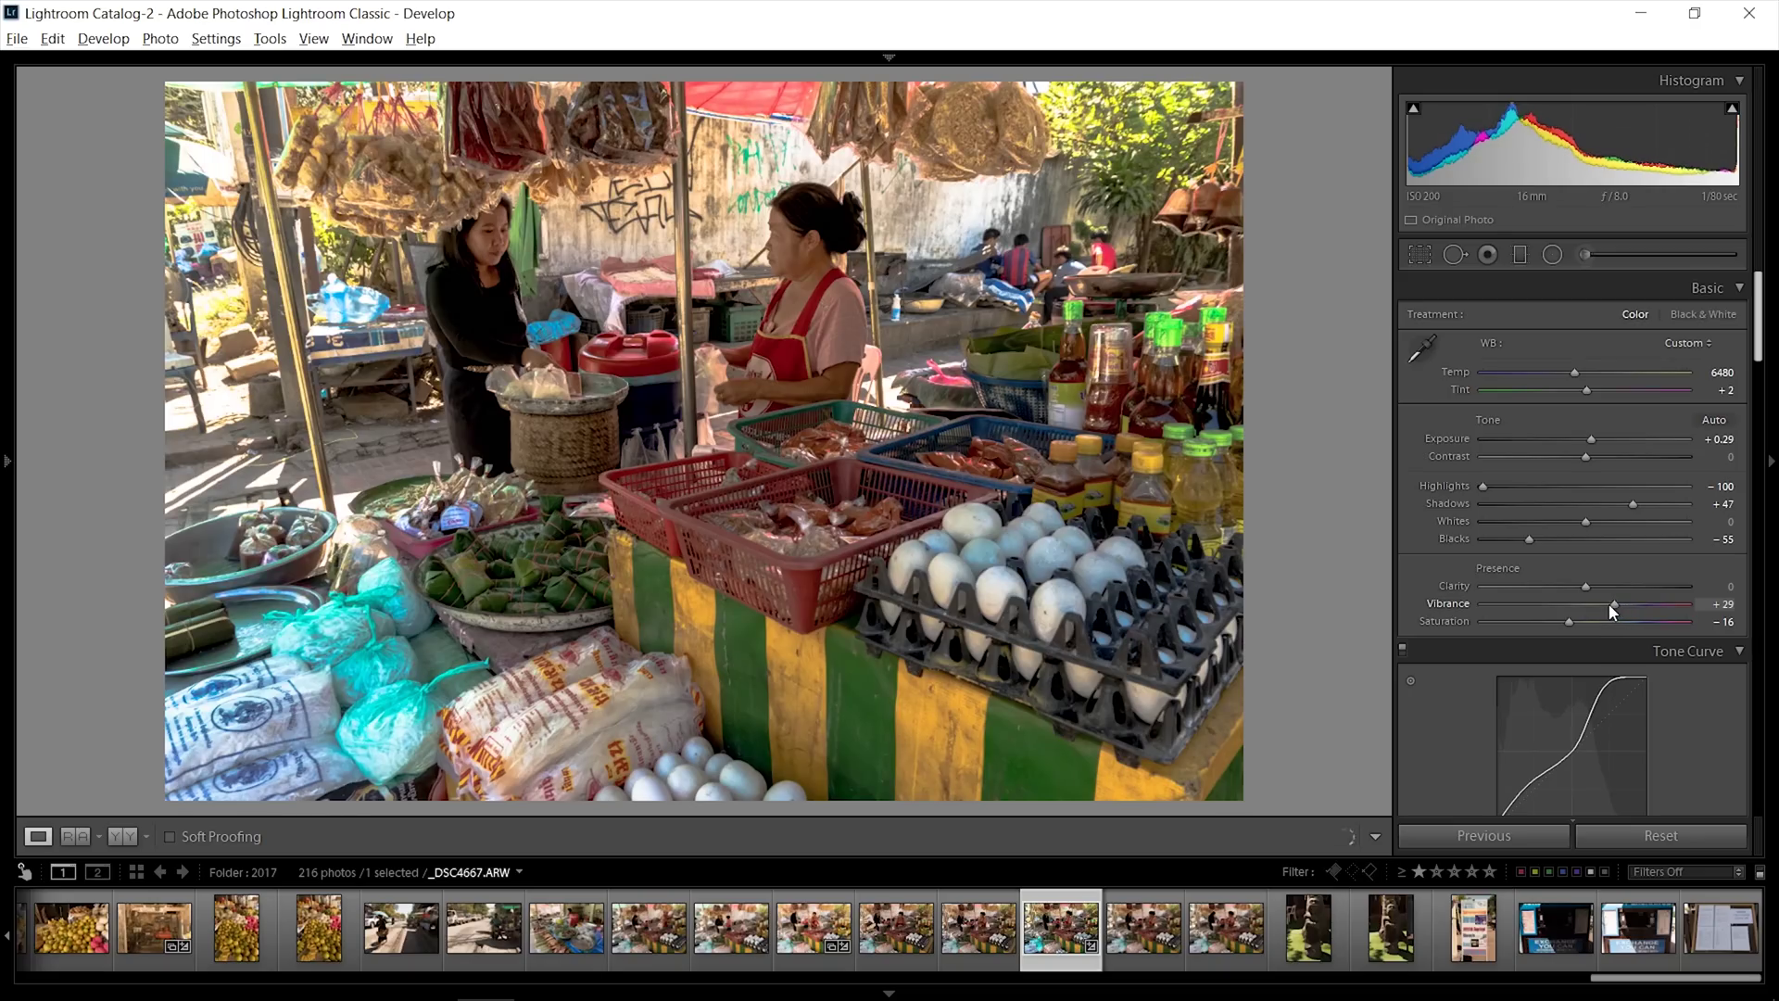
{"action": "left_click_drag", "start_coordinate": [1611, 604], "coordinate": [1620, 603]}
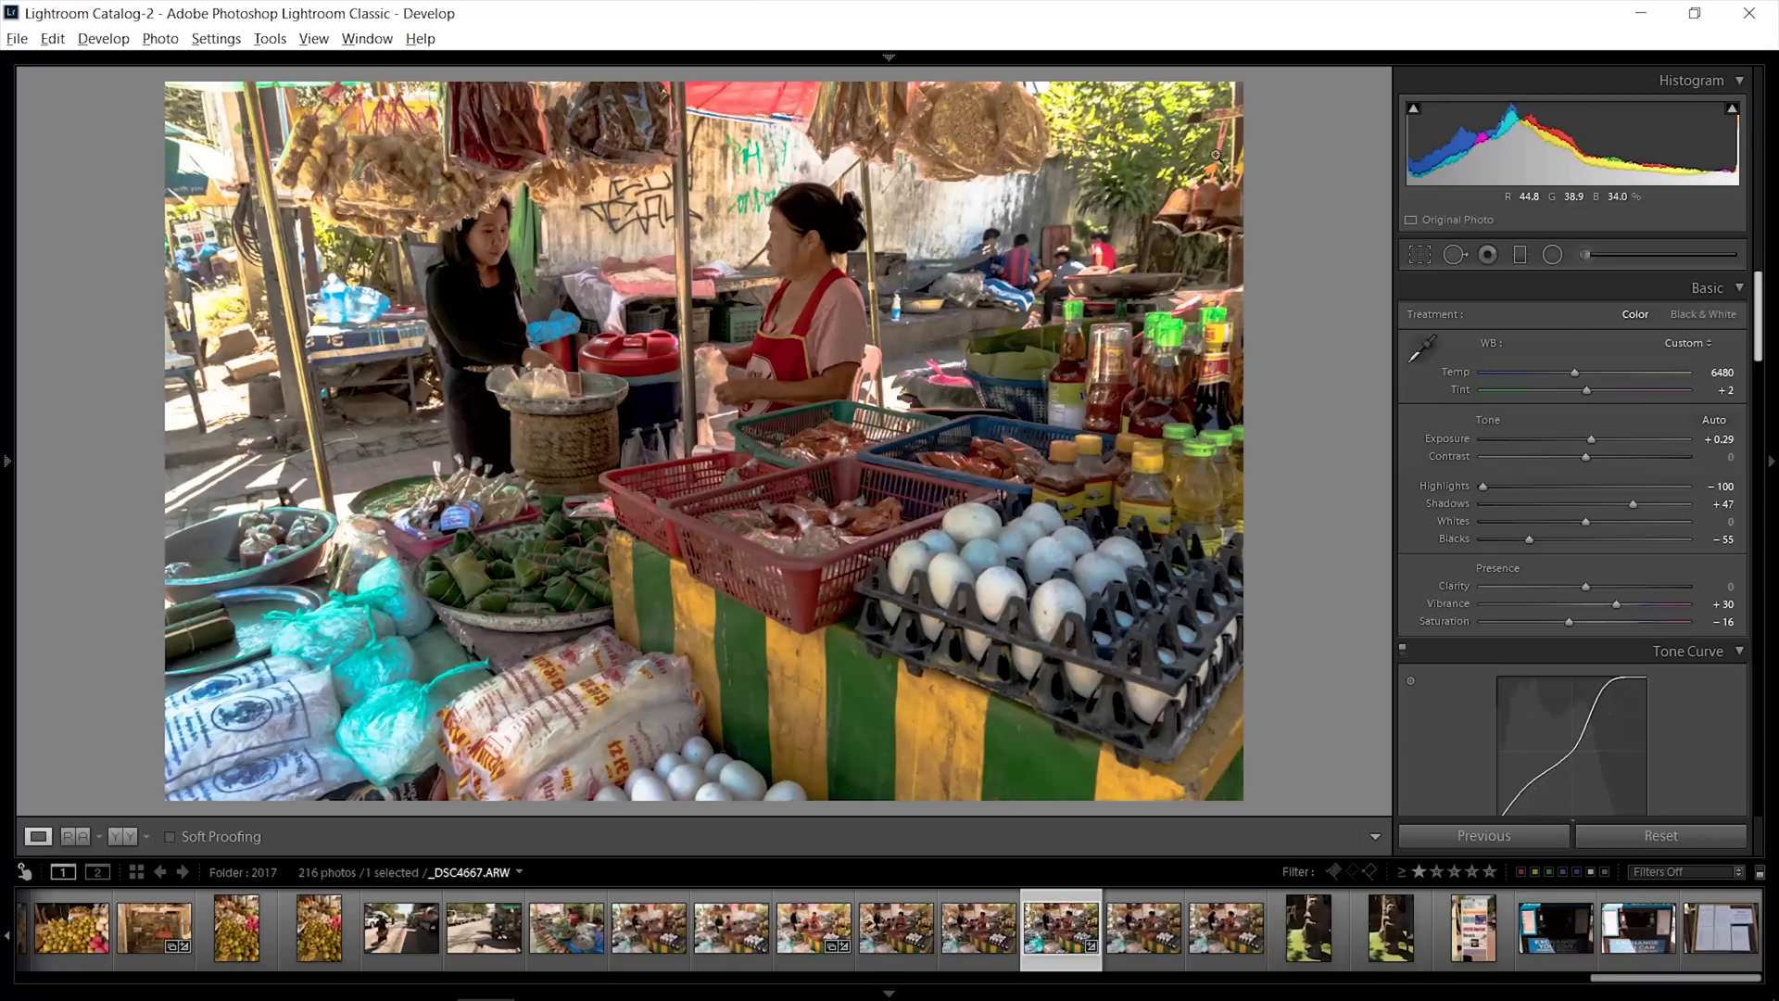
Give the Split Toning highlights a faint green tint at Hue 160, Saturation 16
{"action": "scroll", "coordinate": [1714, 458], "scroll_direction": "down", "scroll_amount": 1}
{"action": "scroll", "coordinate": [1714, 459], "scroll_direction": "down", "scroll_amount": 5}
{"action": "scroll", "coordinate": [1750, 536], "scroll_direction": "down", "scroll_amount": 2}
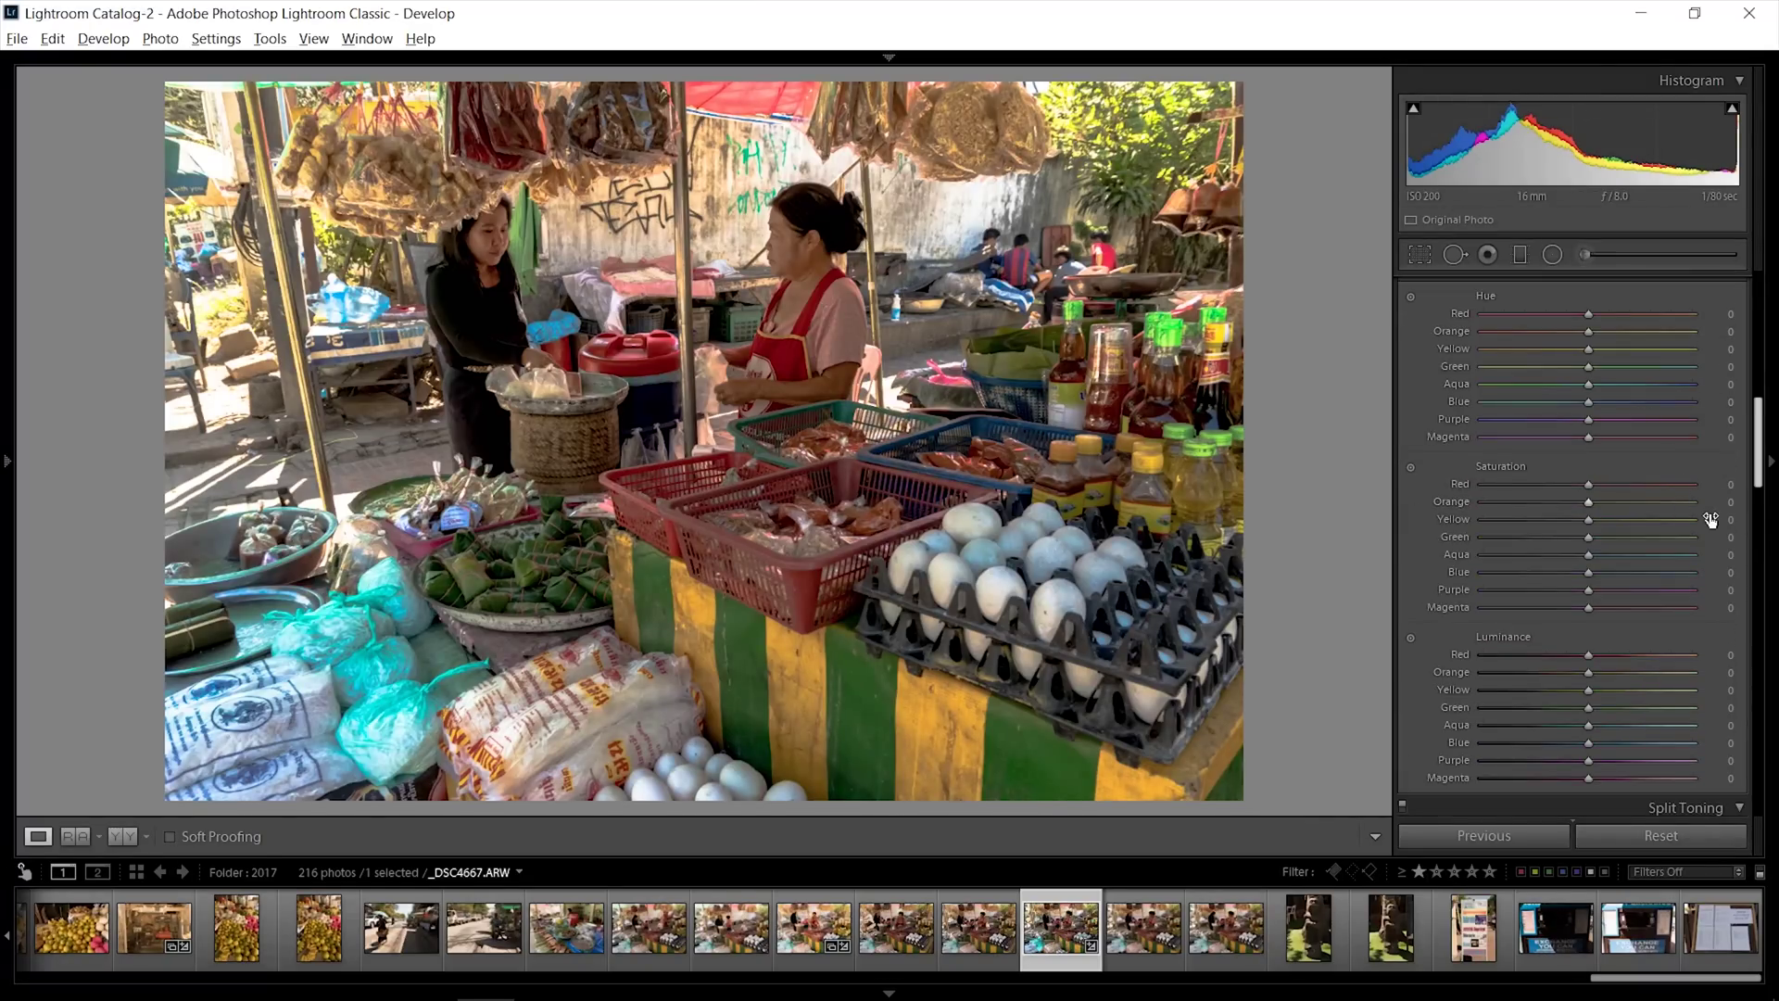
{"action": "scroll", "coordinate": [1733, 519], "scroll_direction": "down", "scroll_amount": 4}
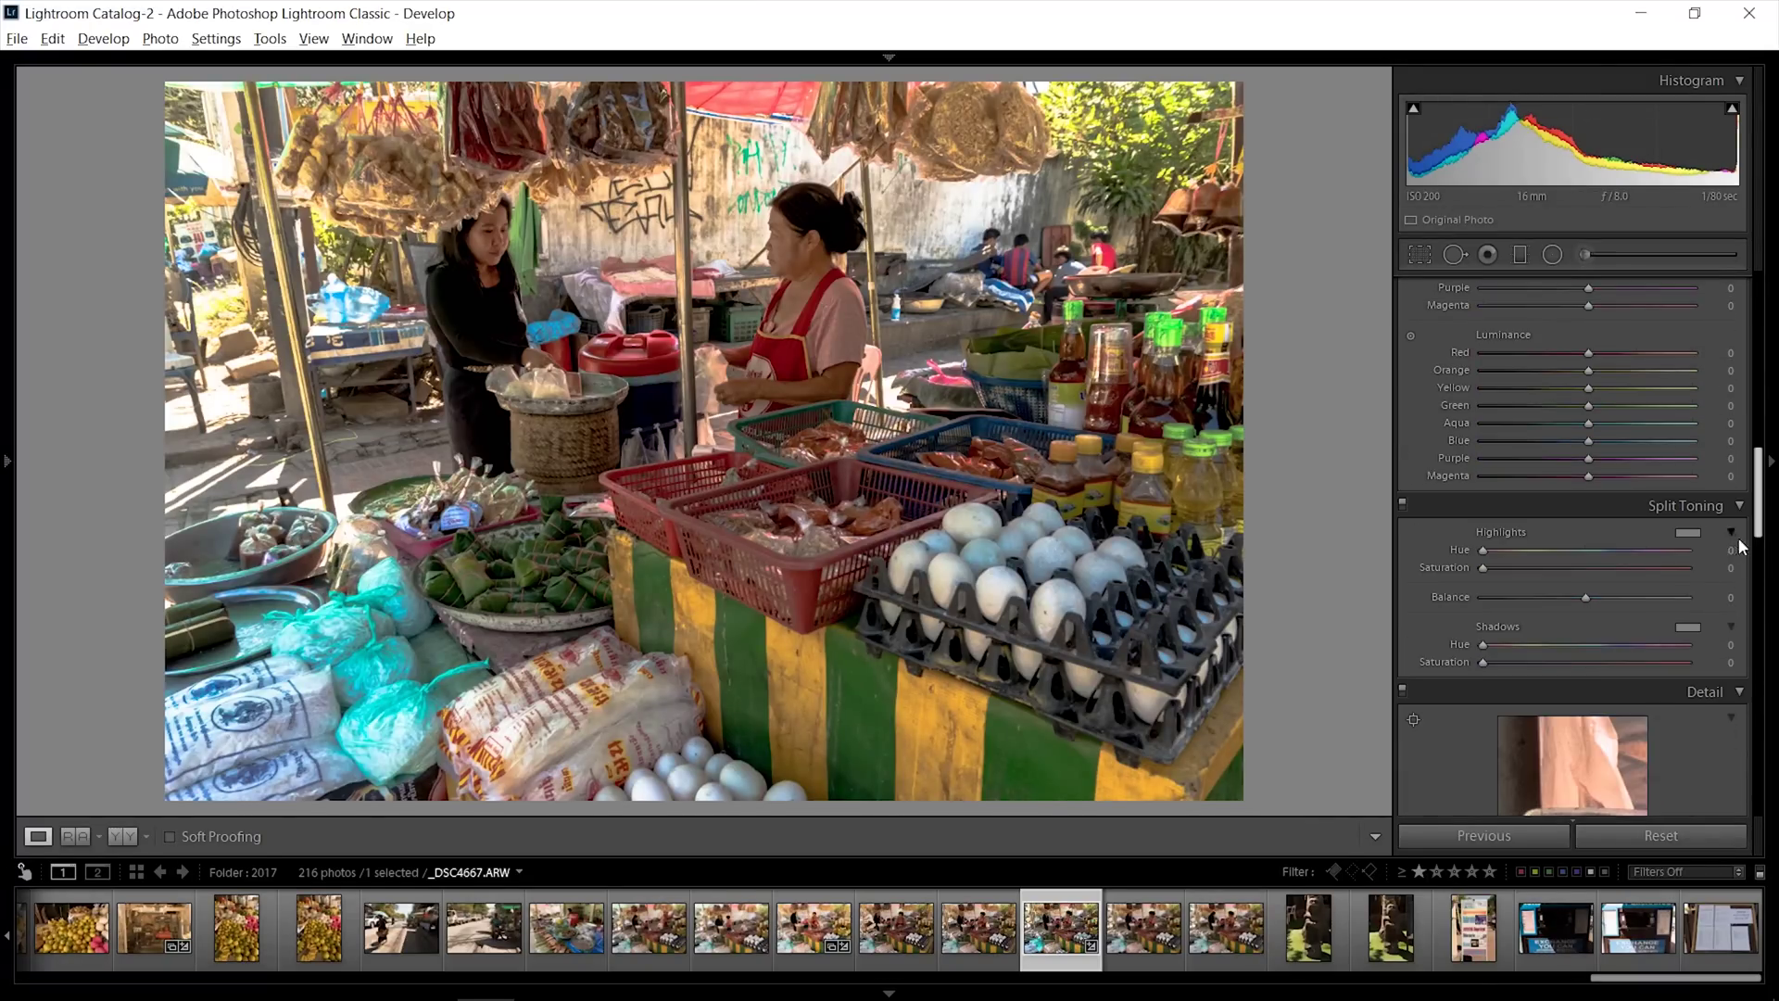
{"action": "scroll", "coordinate": [1714, 510], "scroll_direction": "down", "scroll_amount": 2}
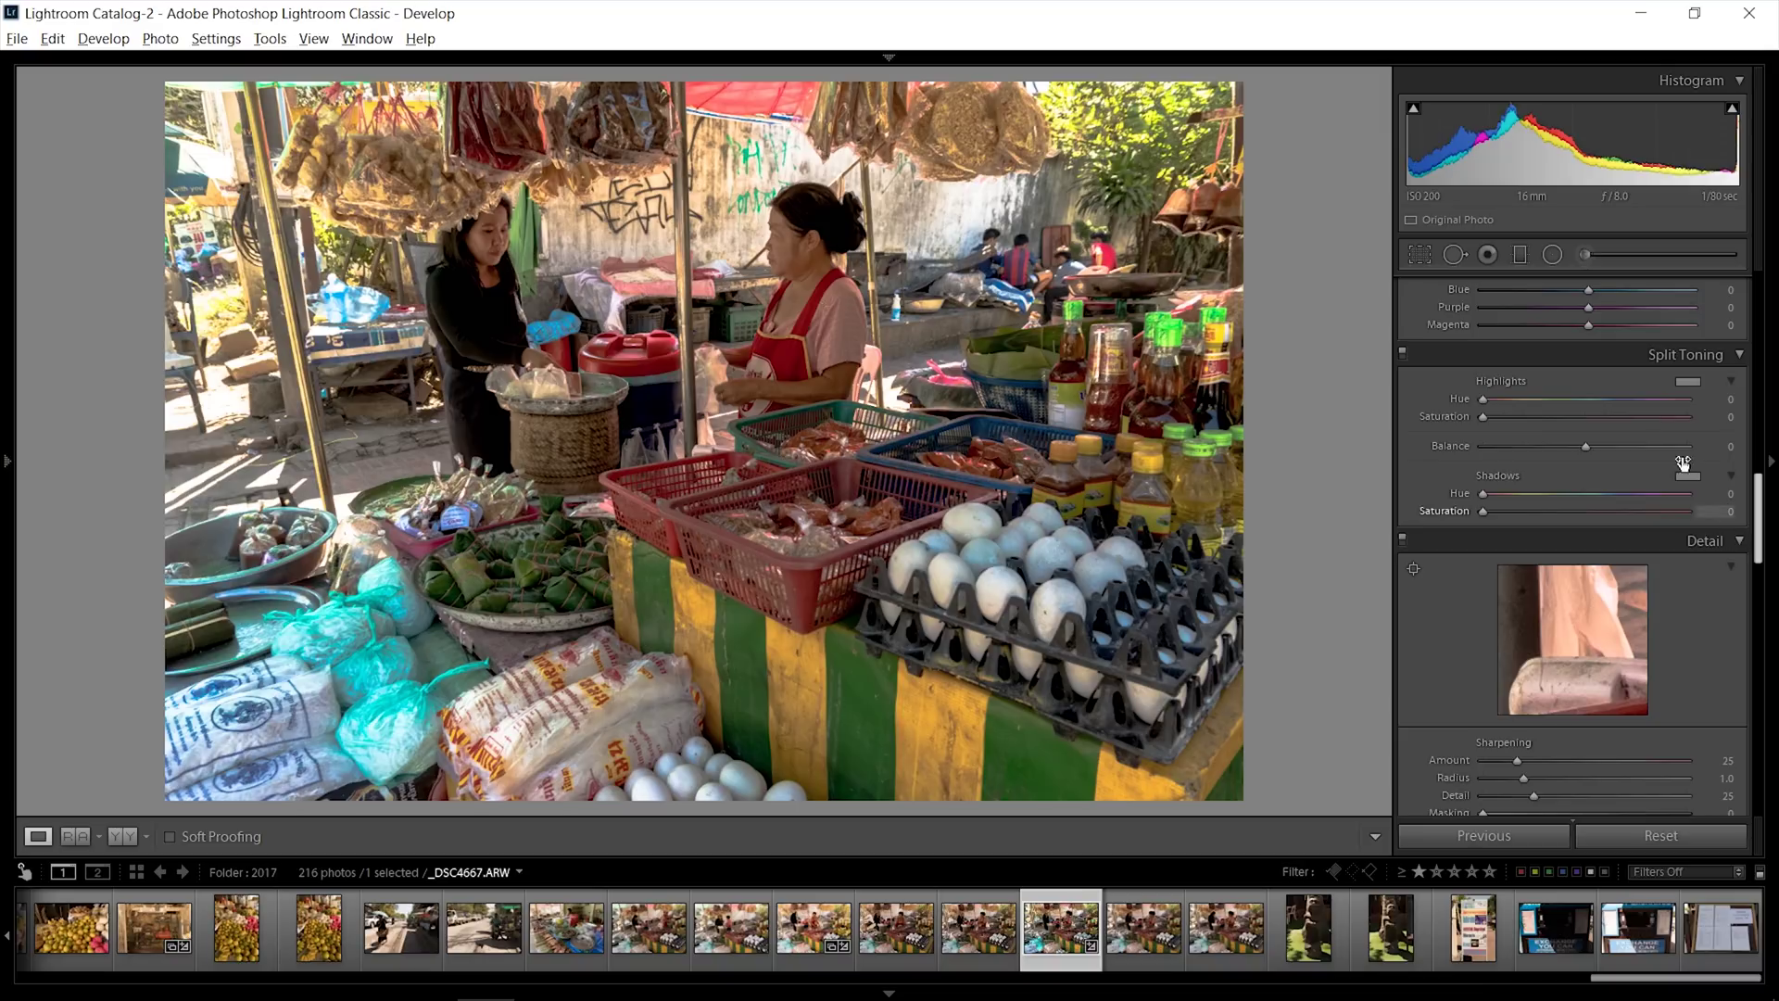
{"action": "left_click", "coordinate": [1688, 381]}
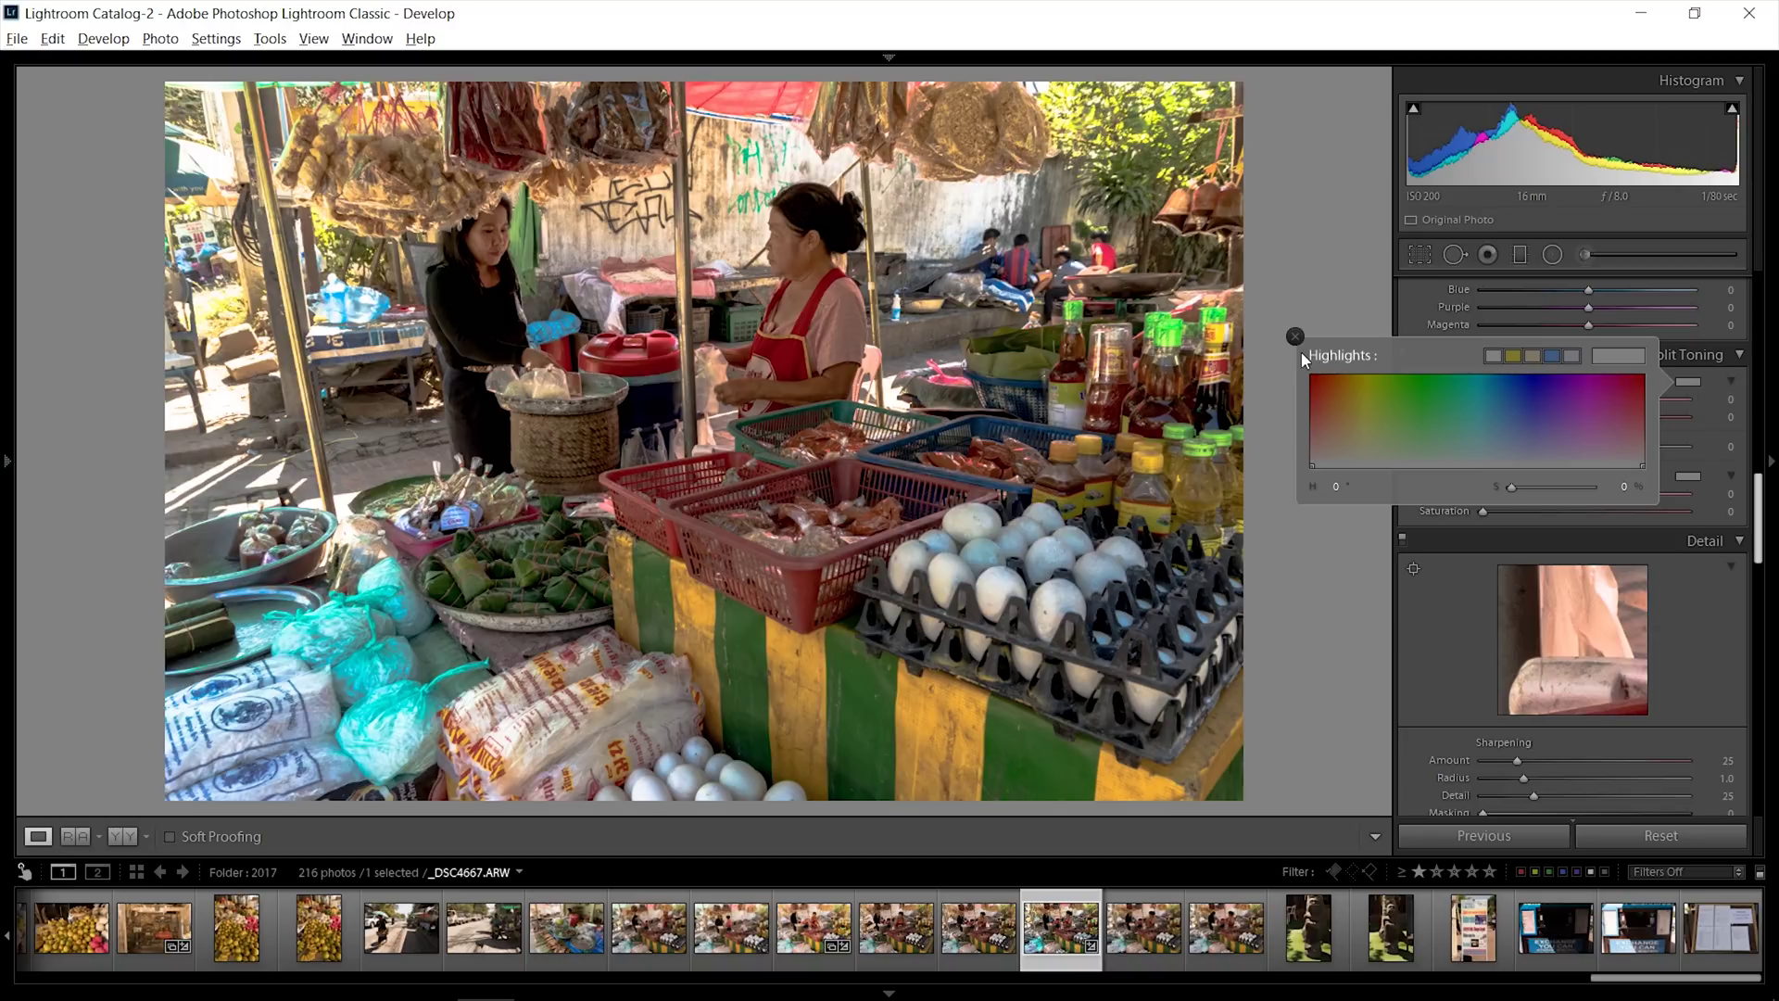
{"action": "left_click_drag", "start_coordinate": [1511, 382], "coordinate": [1539, 382]}
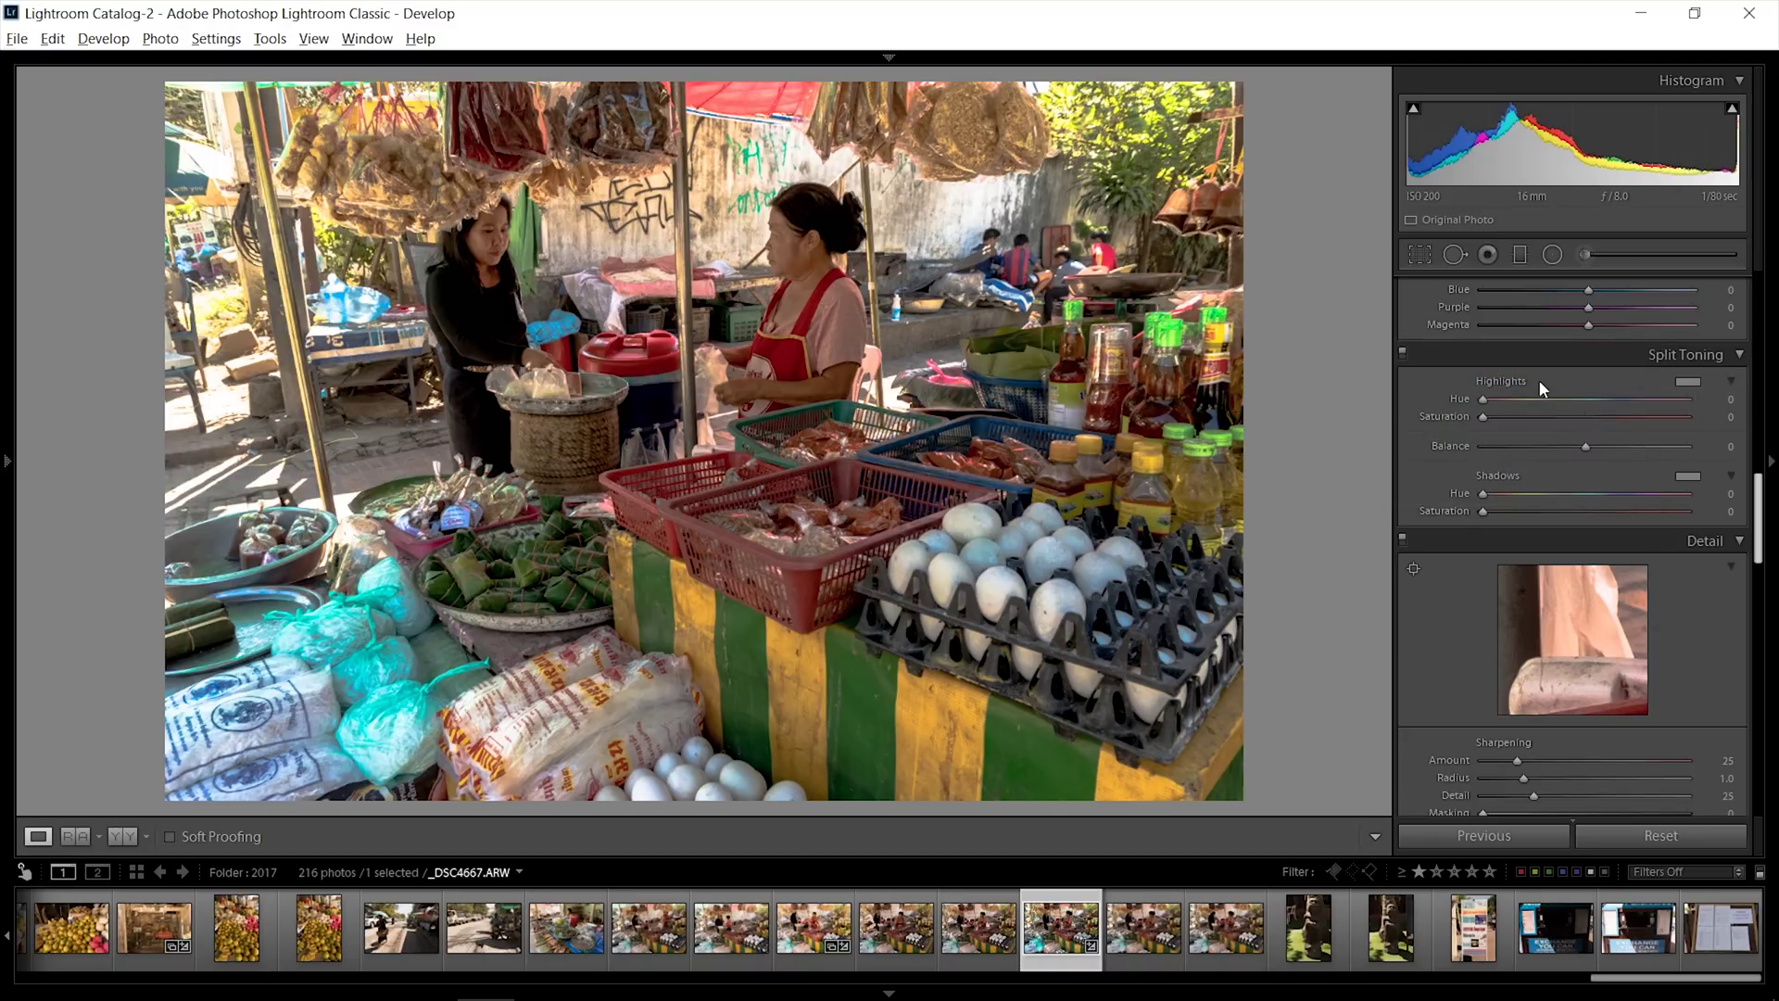
{"action": "left_click", "coordinate": [1689, 383]}
{"action": "left_click", "coordinate": [1407, 407]}
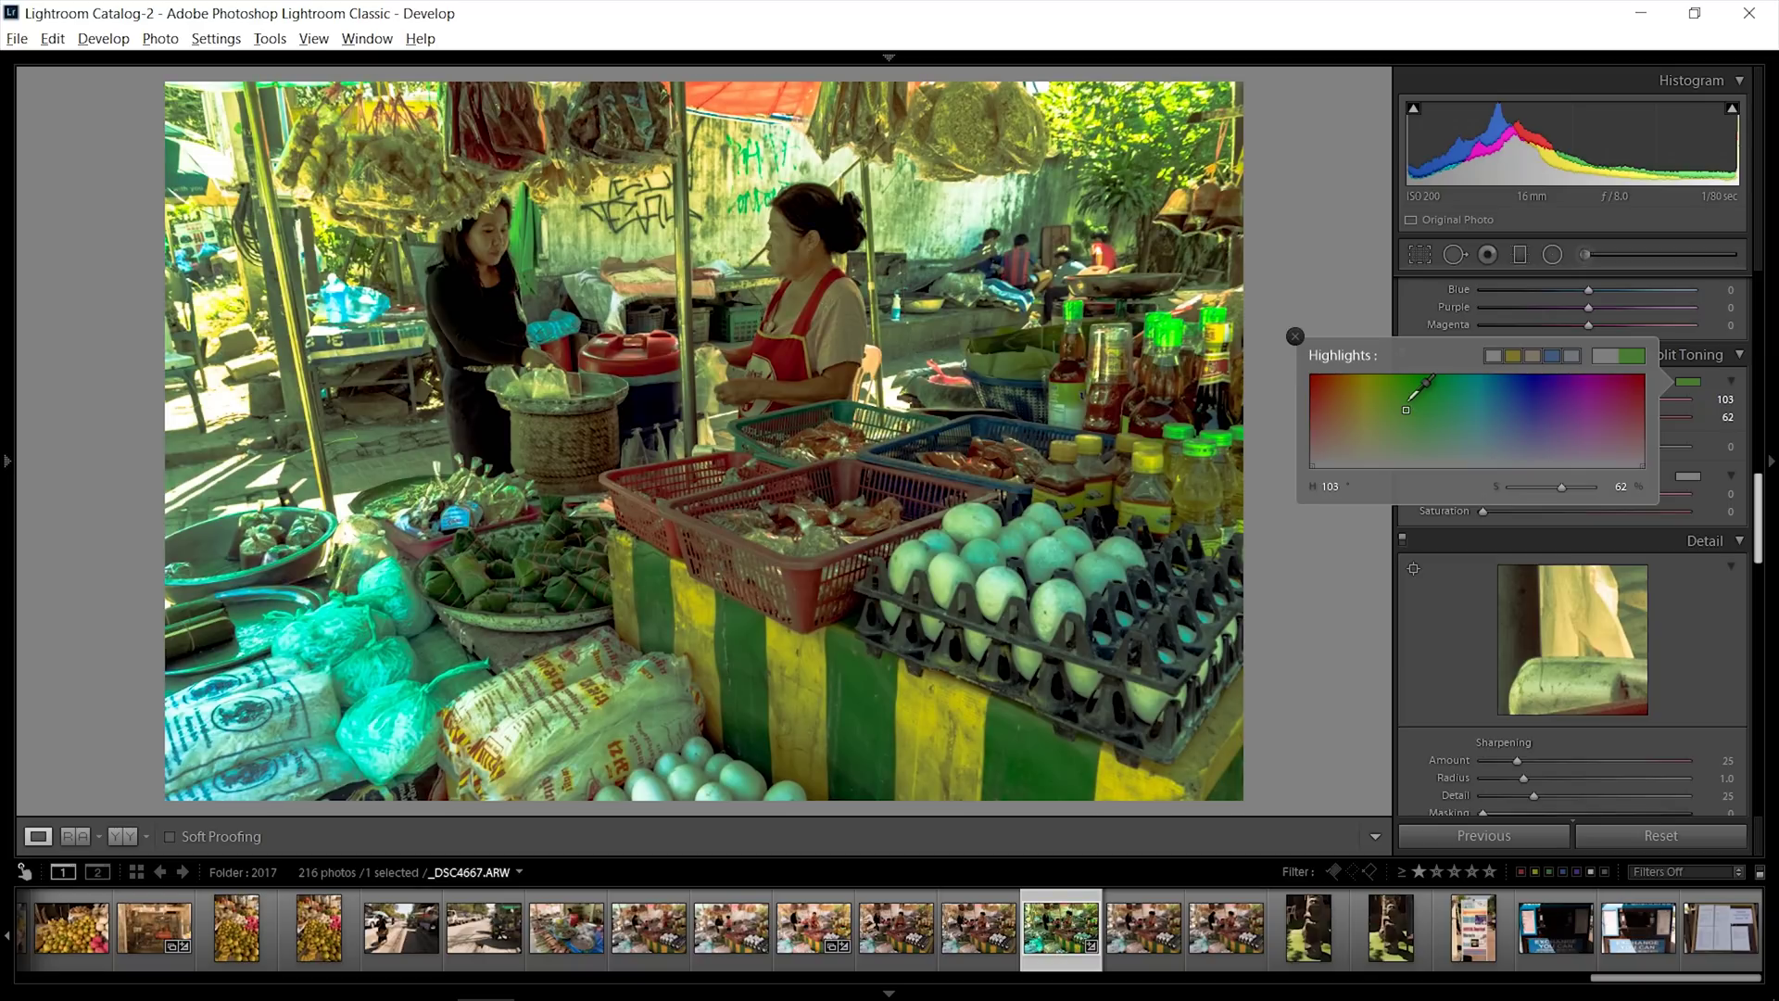
{"action": "left_click_drag", "start_coordinate": [1408, 406], "coordinate": [1454, 390]}
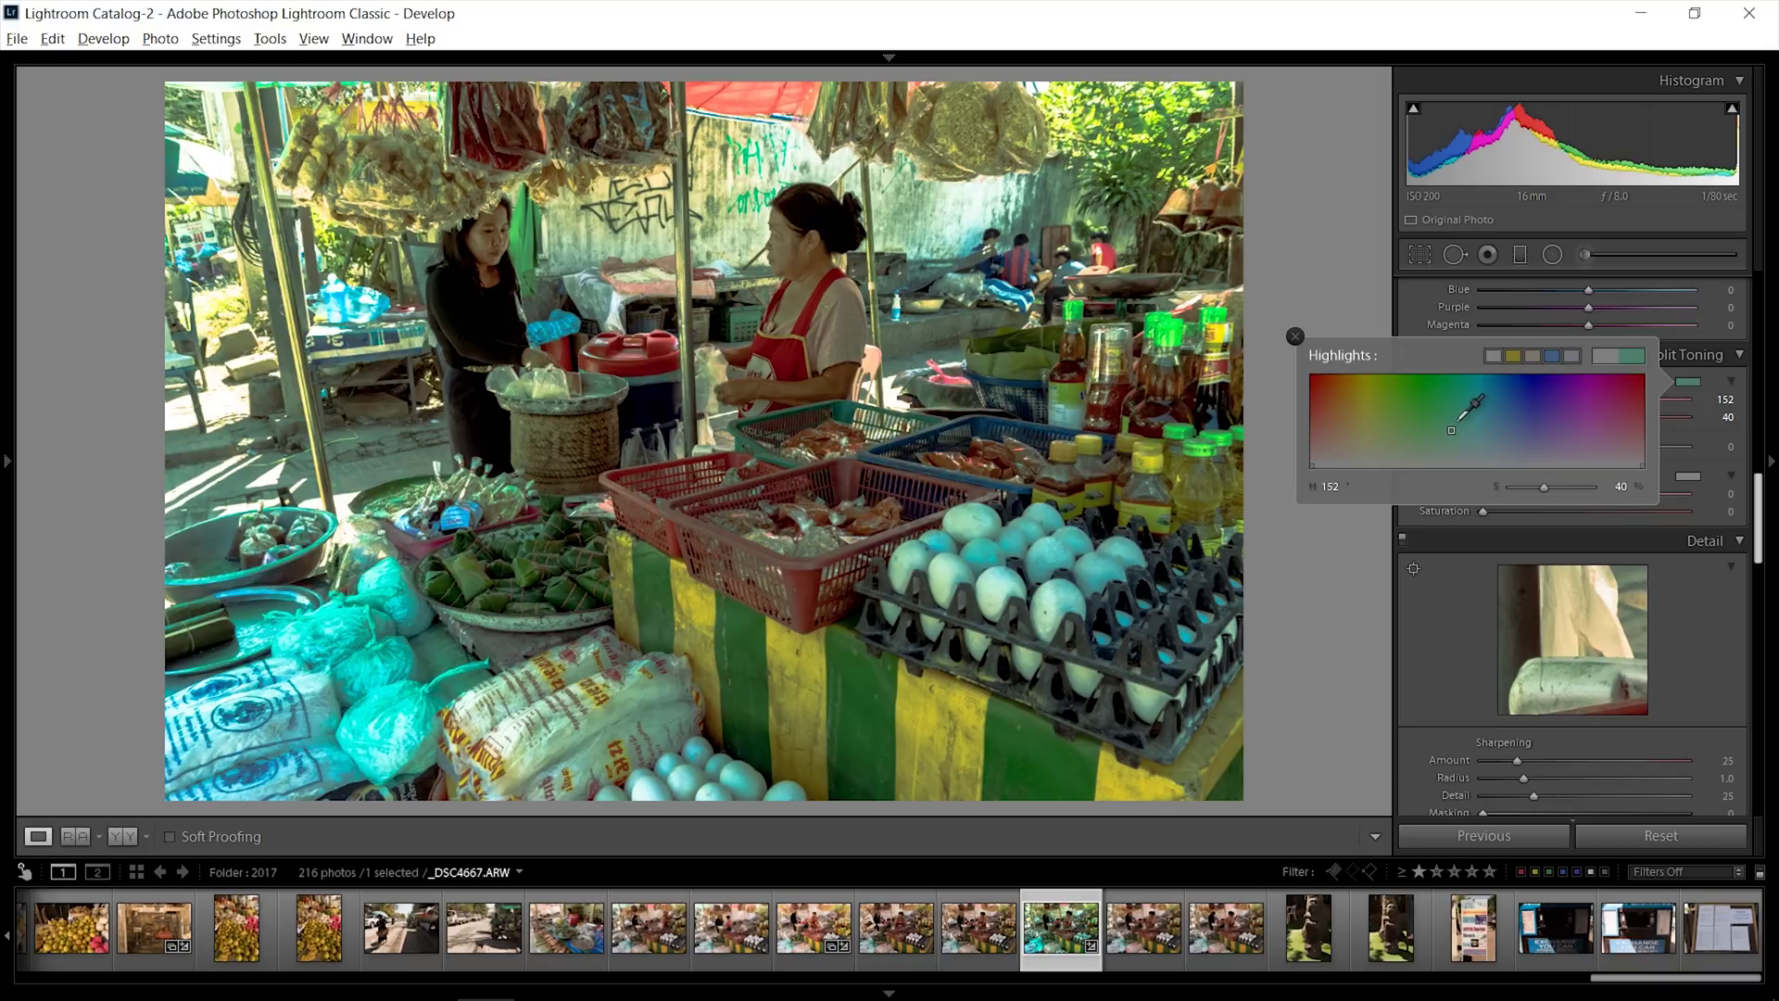
{"action": "left_click", "coordinate": [1461, 421]}
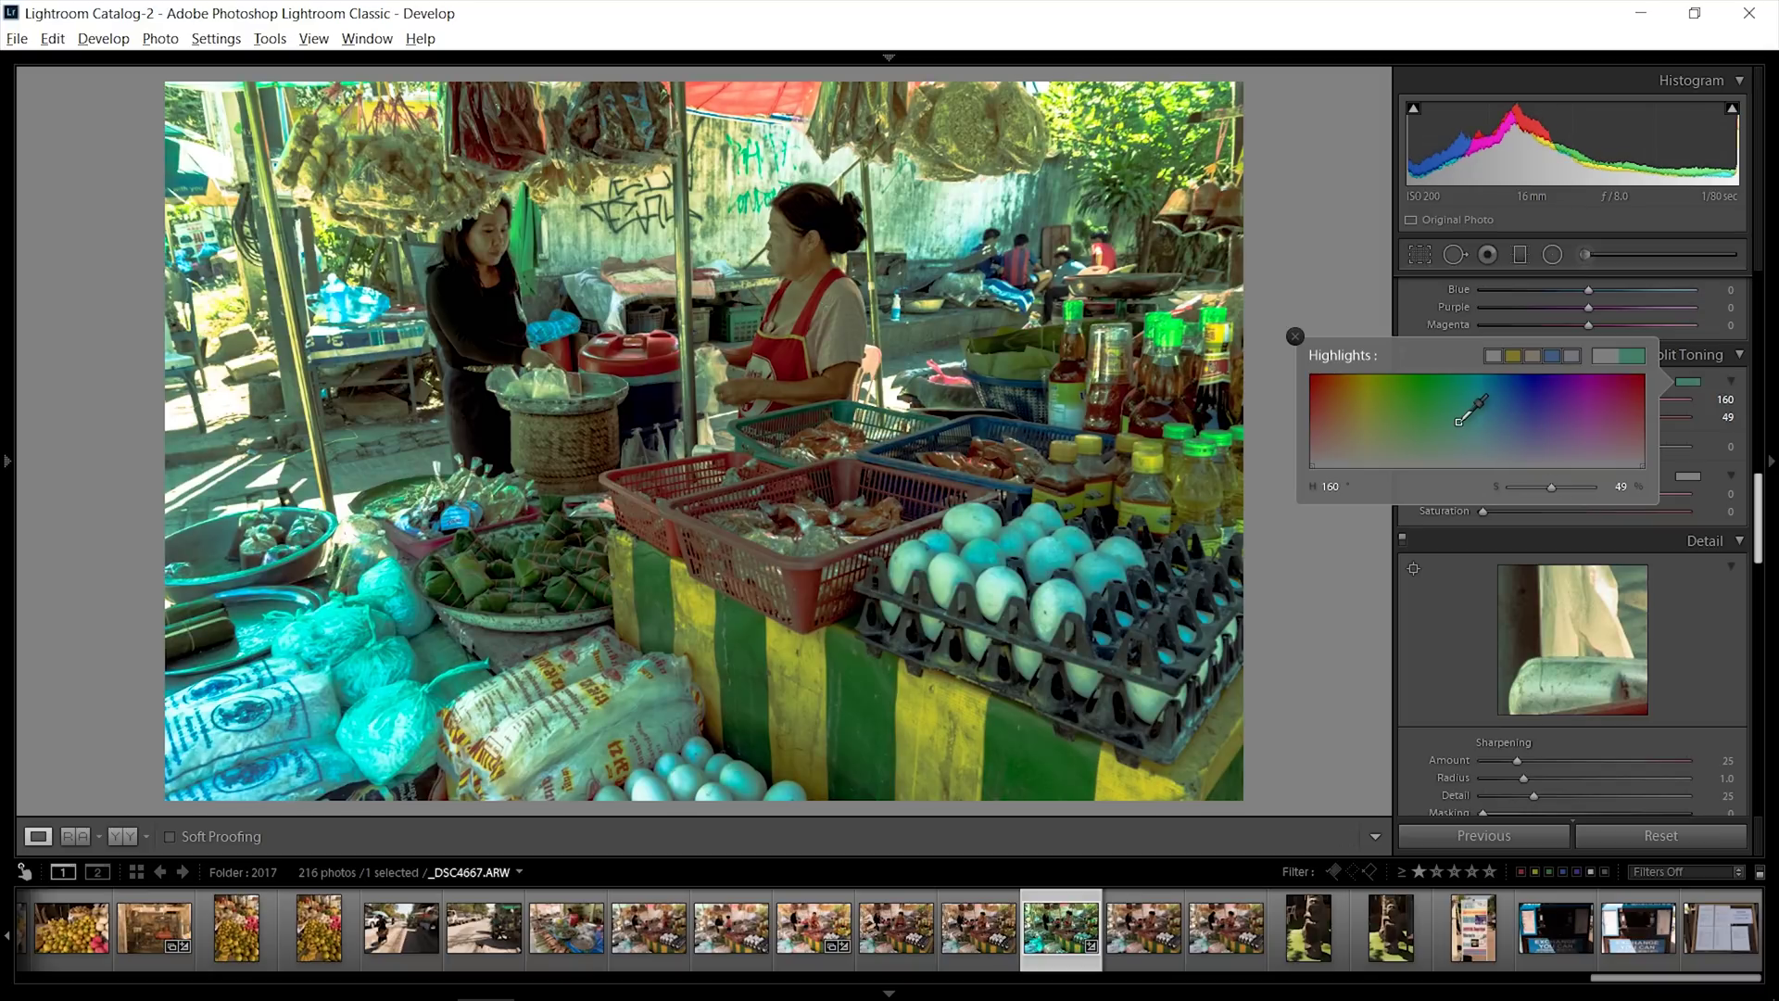
{"action": "left_click", "coordinate": [1461, 424]}
{"action": "left_click_drag", "start_coordinate": [1540, 488], "coordinate": [1524, 489]}
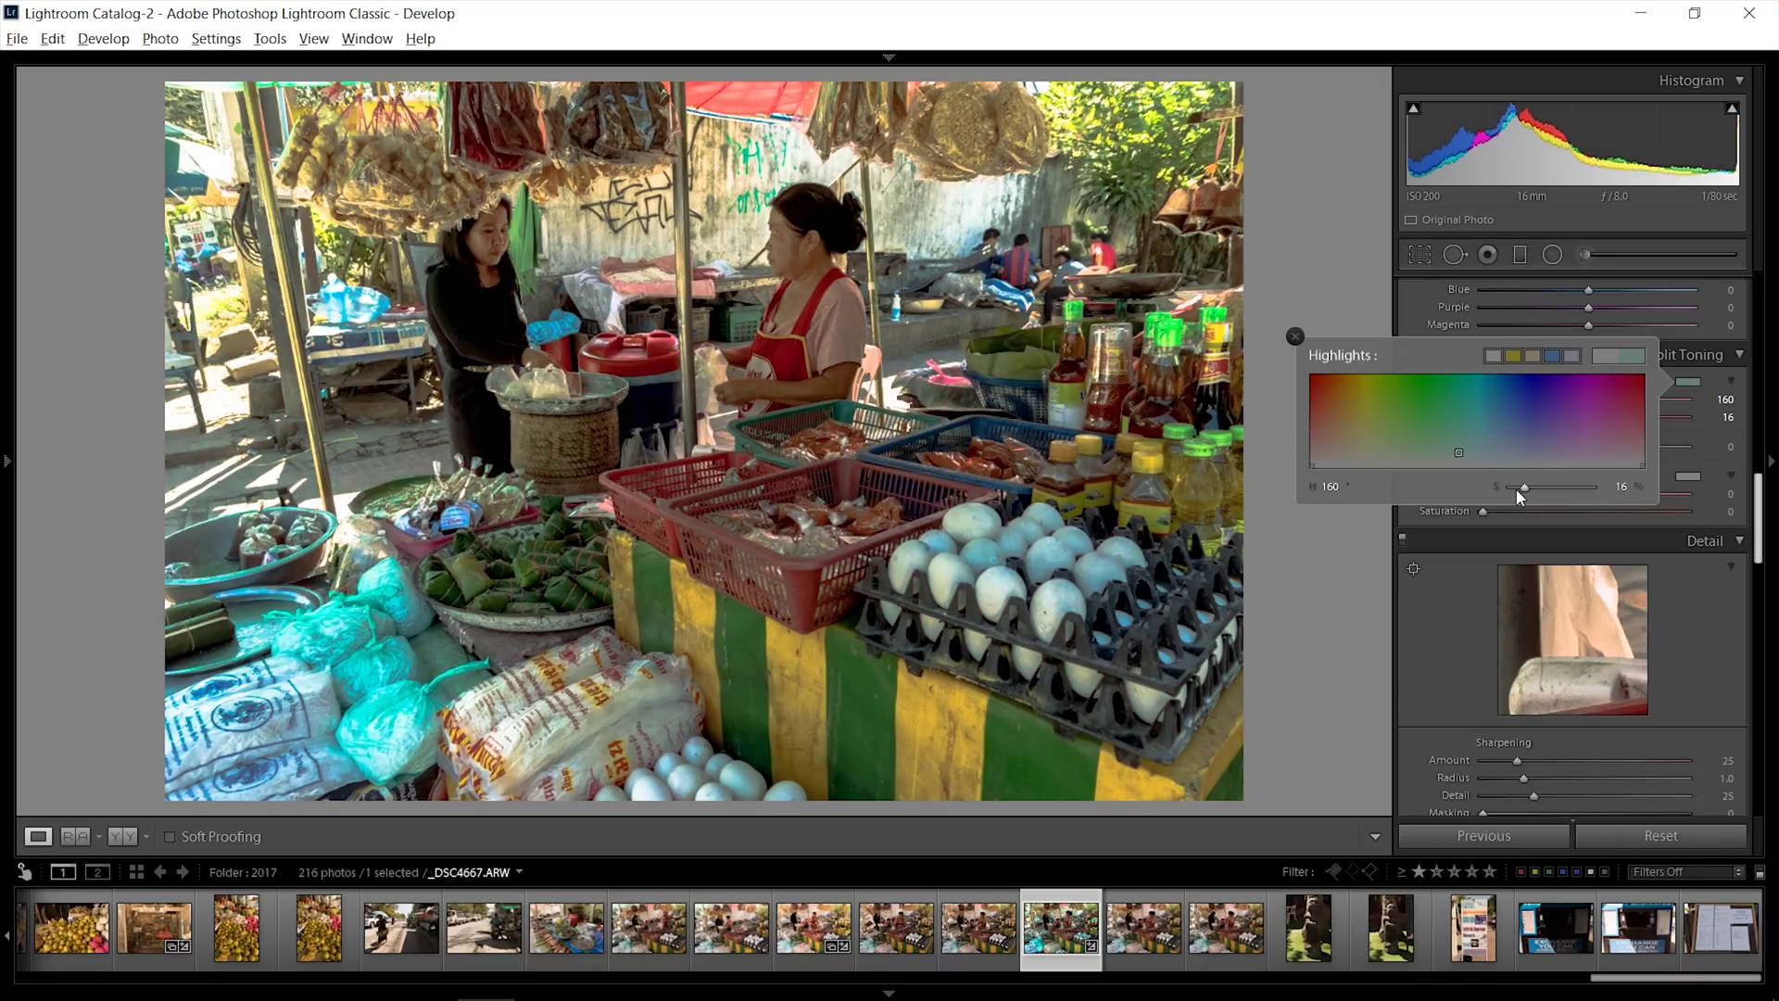
{"action": "left_click", "coordinate": [1295, 337]}
Give the Split Toning shadows a faint tint at Hue 243, Saturation 15
{"action": "left_click", "coordinate": [1688, 477]}
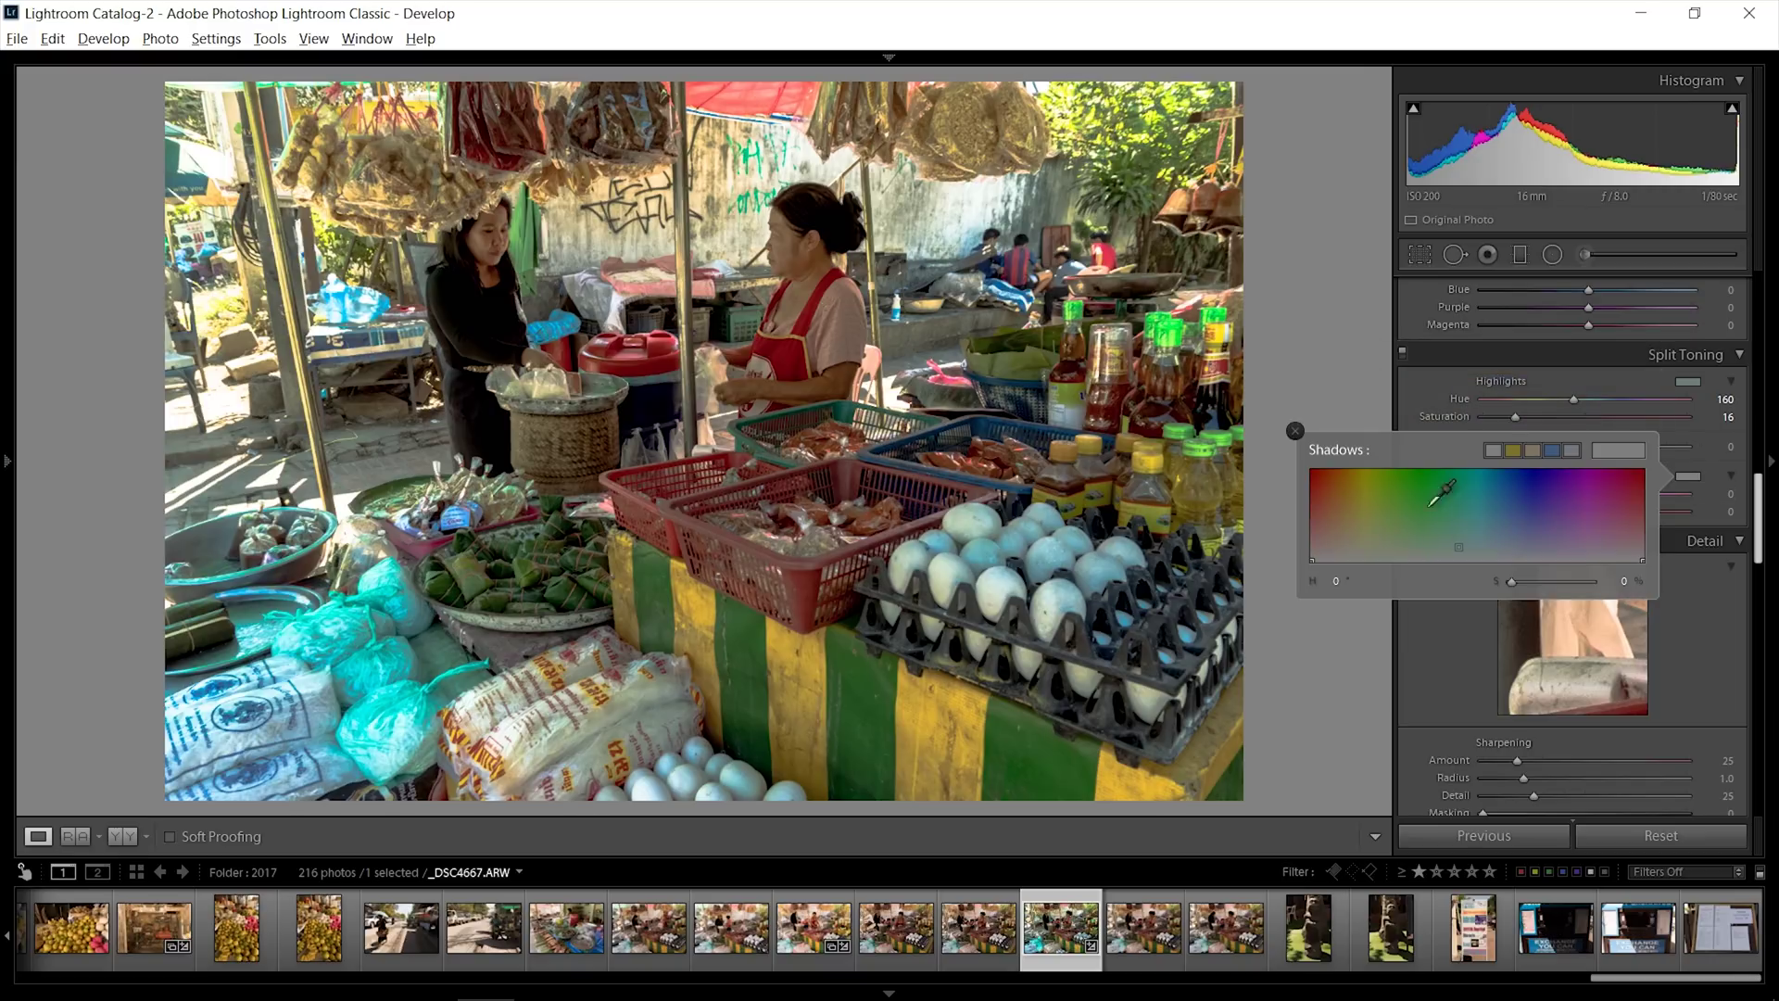
{"action": "left_click", "coordinate": [1314, 428]}
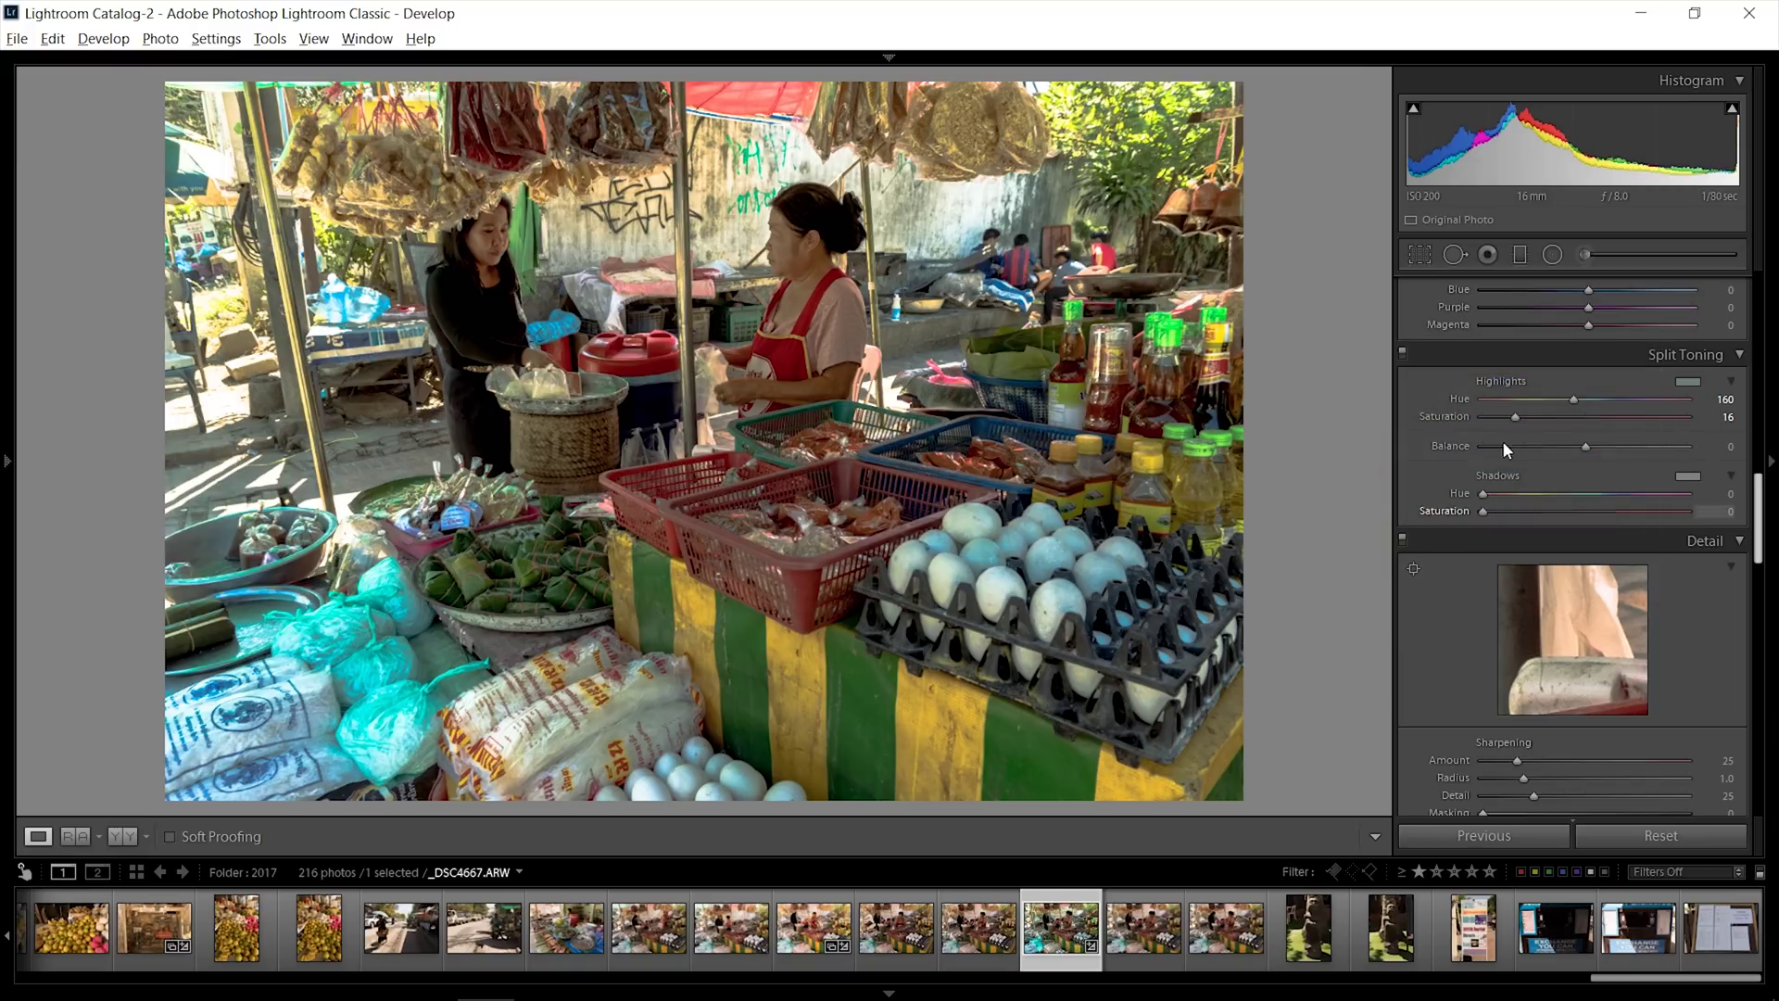
{"action": "left_click", "coordinate": [1686, 474]}
{"action": "mouse_move", "coordinate": [1460, 515]}
{"action": "left_mouse_down"}
{"action": "mouse_move", "coordinate": [1520, 505]}
{"action": "mouse_move", "coordinate": [1399, 533]}
{"action": "mouse_move", "coordinate": [1590, 520]}
{"action": "mouse_move", "coordinate": [1549, 519]}
{"action": "left_mouse_up"}
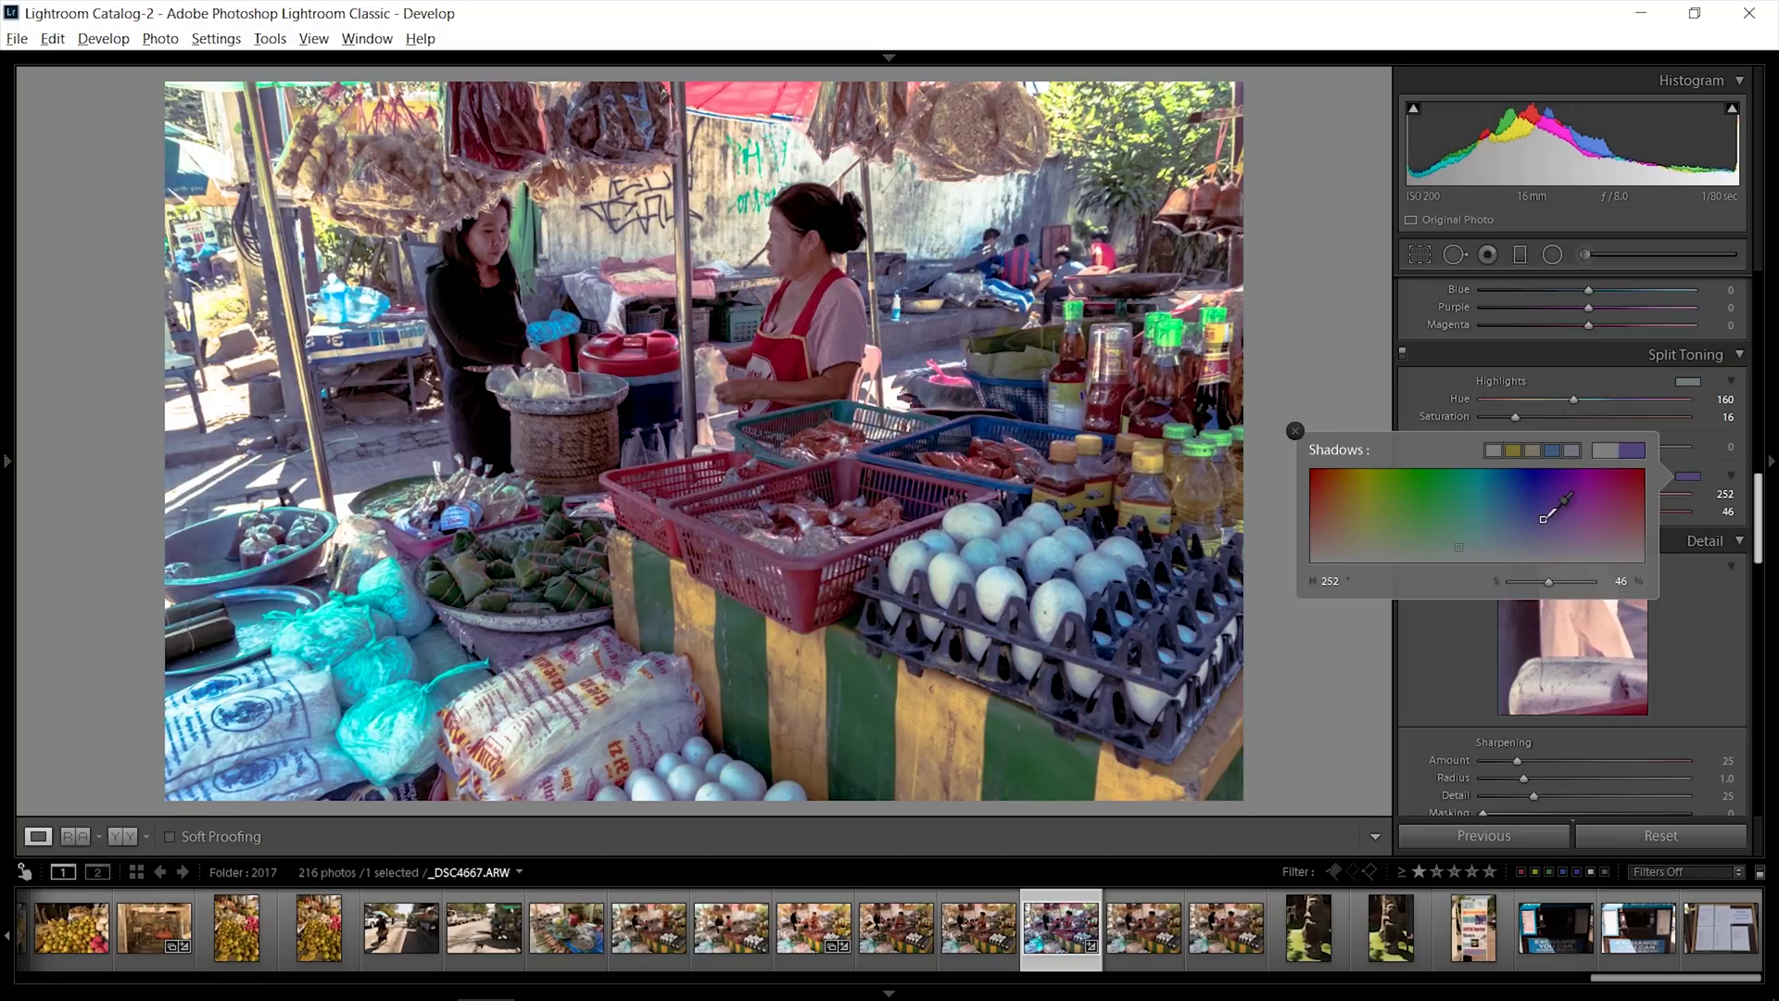
{"action": "mouse_move", "coordinate": [1547, 519]}
{"action": "left_mouse_down"}
{"action": "mouse_move", "coordinate": [1492, 556]}
{"action": "mouse_move", "coordinate": [1540, 508]}
{"action": "left_mouse_up"}
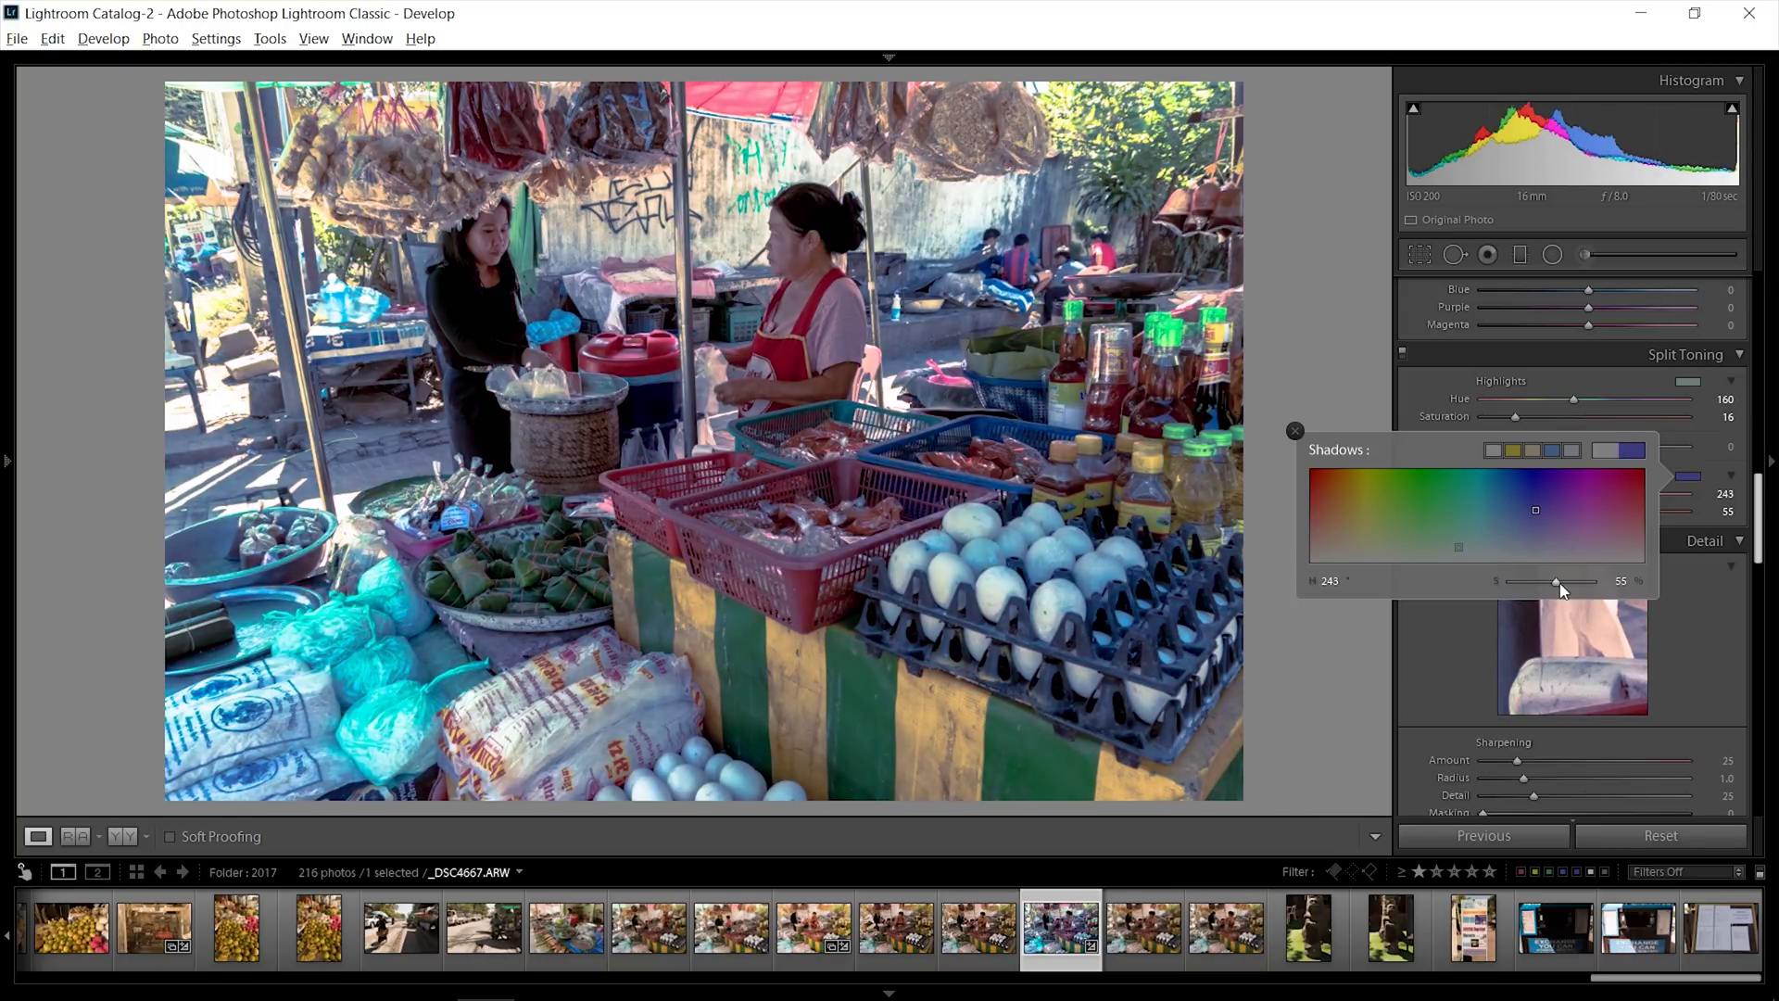
{"action": "left_click_drag", "start_coordinate": [1561, 584], "coordinate": [1524, 580]}
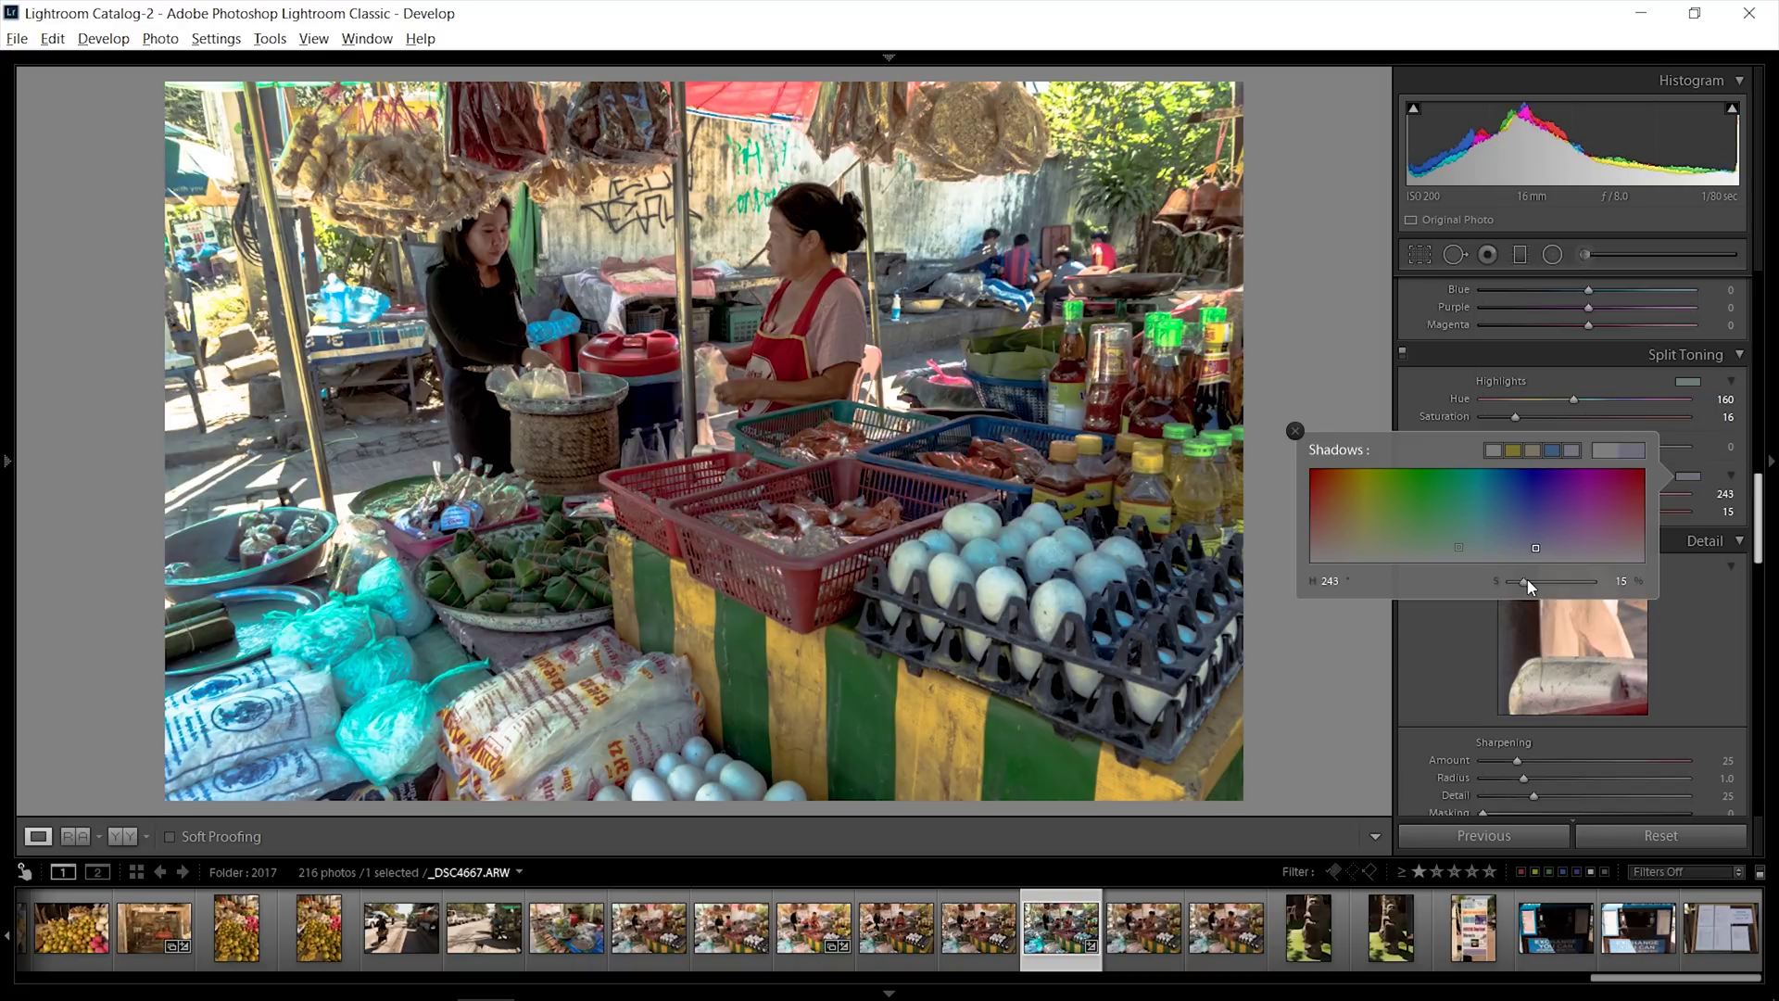
{"action": "left_click", "coordinate": [1295, 432]}
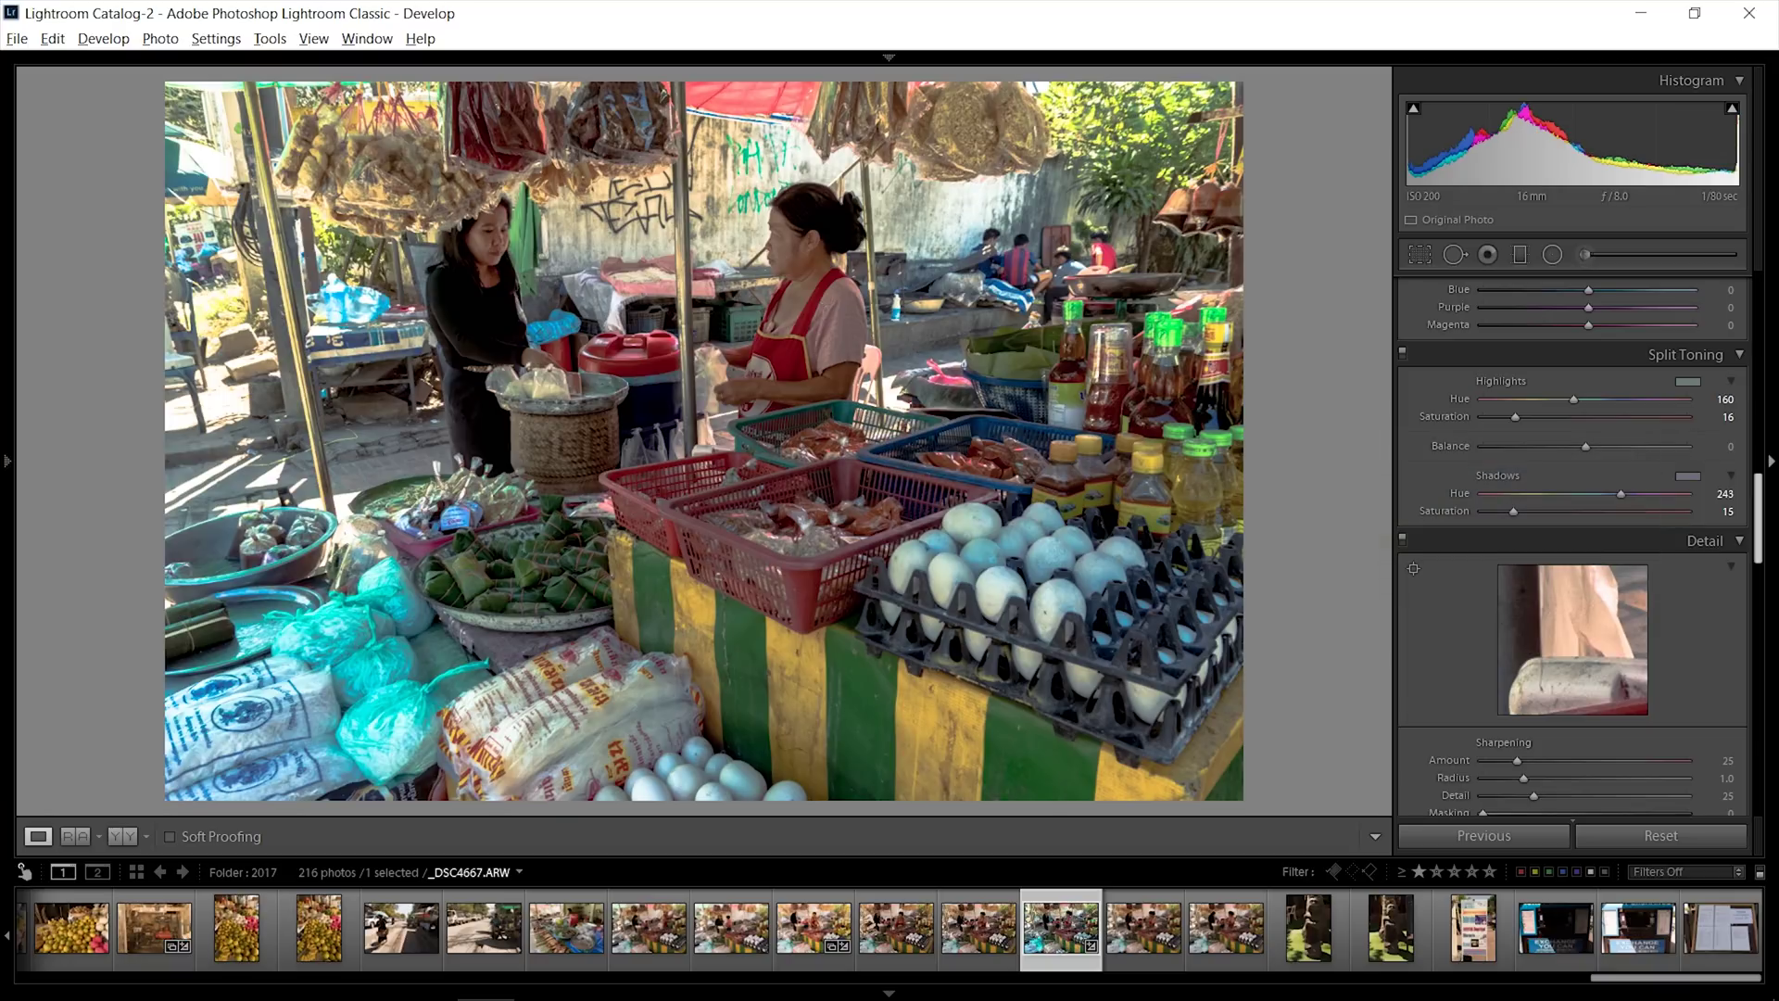
Add Effects grain at Amount 24 and Size 52, zooming into the baskets to judge it
{"action": "scroll", "coordinate": [1747, 445], "scroll_direction": "down", "scroll_amount": 5}
{"action": "scroll", "coordinate": [1705, 602], "scroll_direction": "down", "scroll_amount": 4}
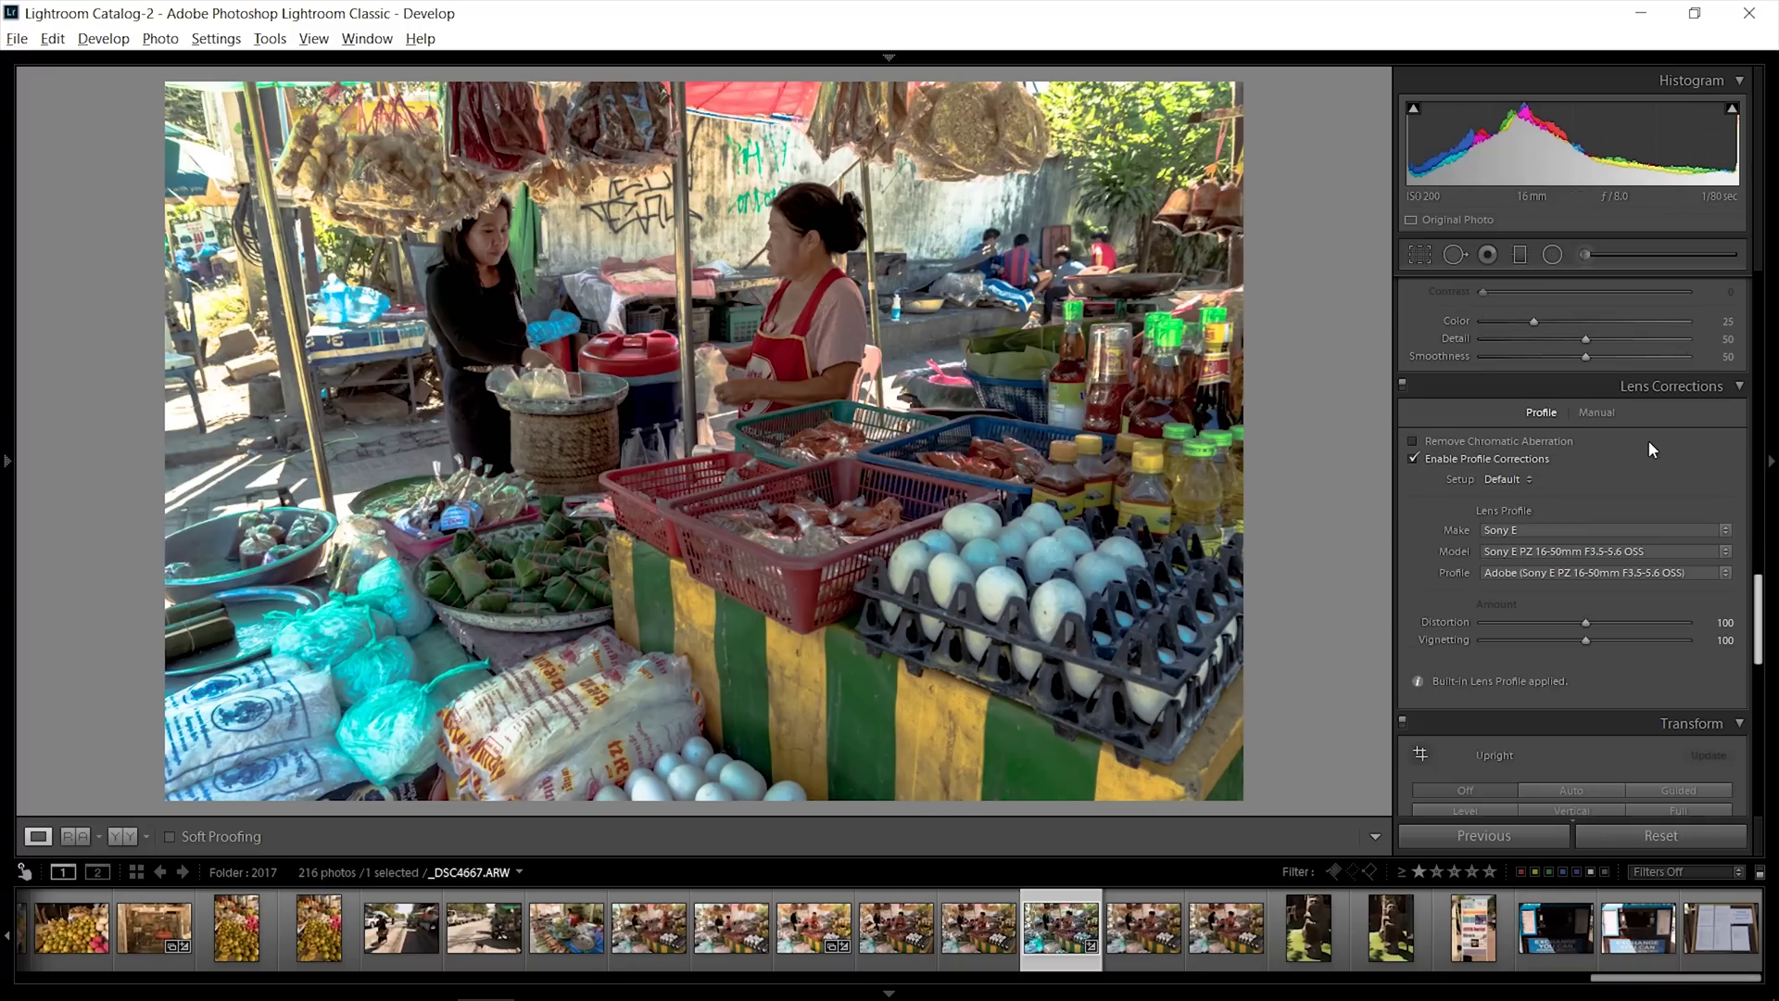
{"action": "scroll", "coordinate": [1729, 470], "scroll_direction": "up", "scroll_amount": 4}
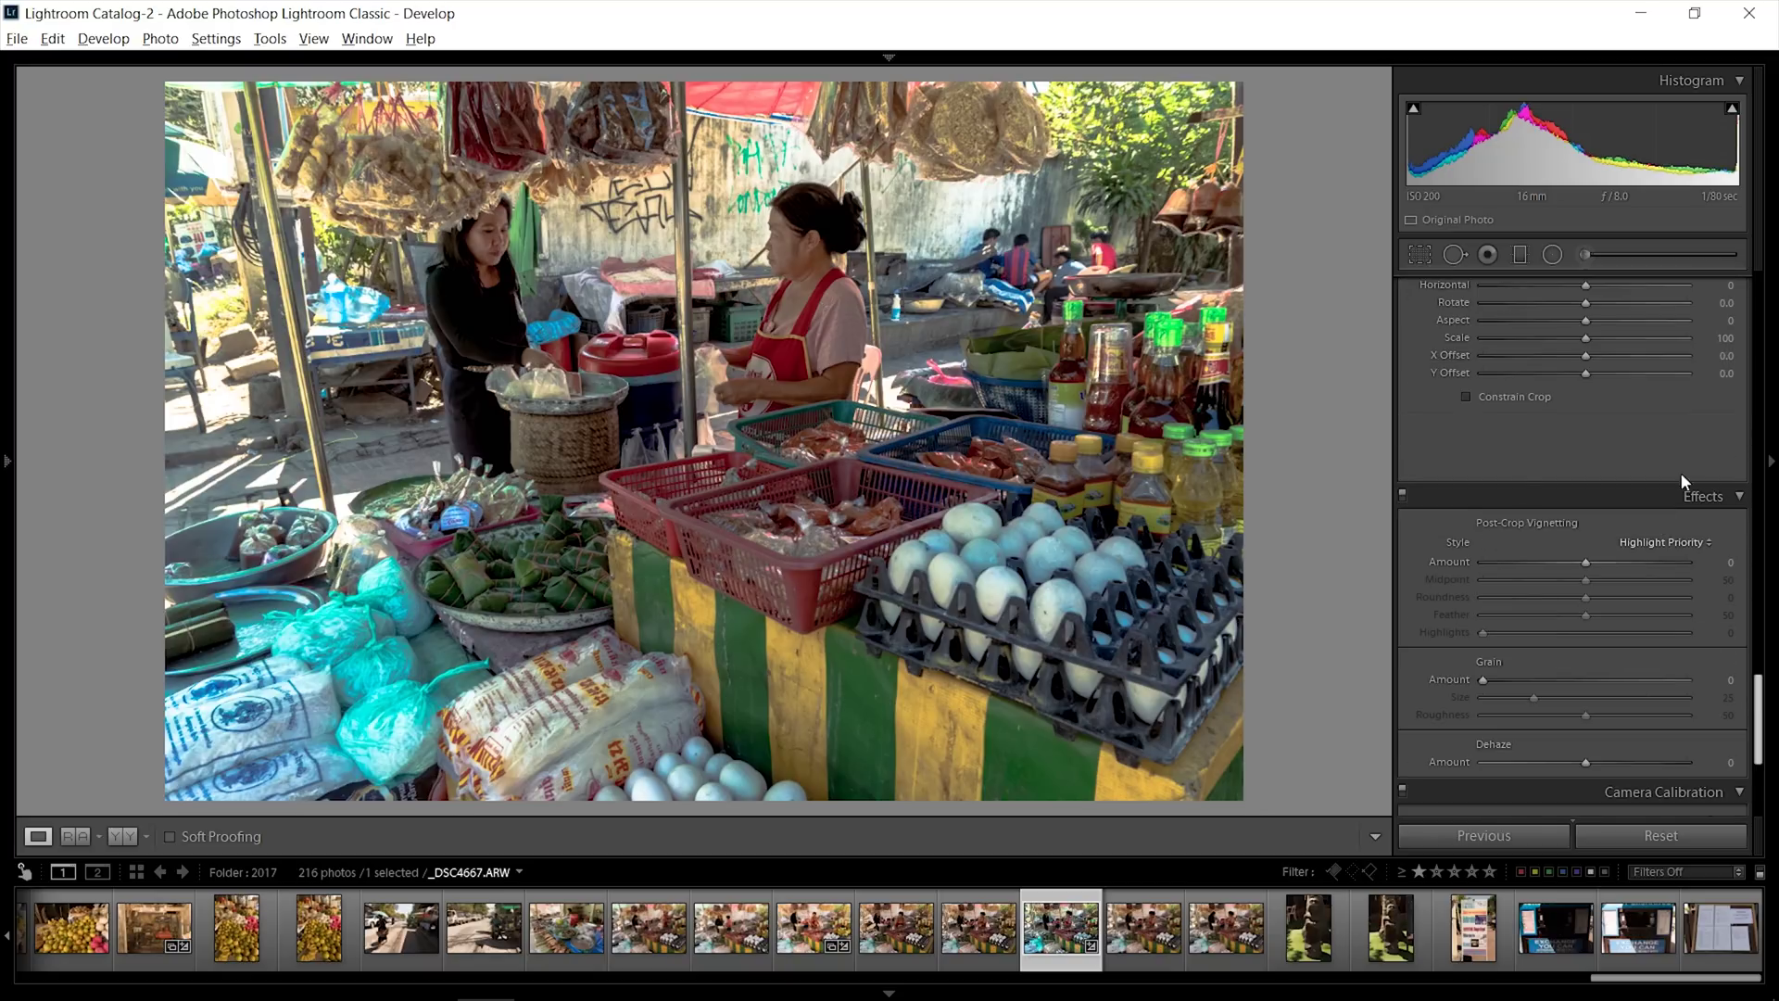
{"action": "left_click", "coordinate": [1510, 680]}
{"action": "left_click", "coordinate": [680, 346]}
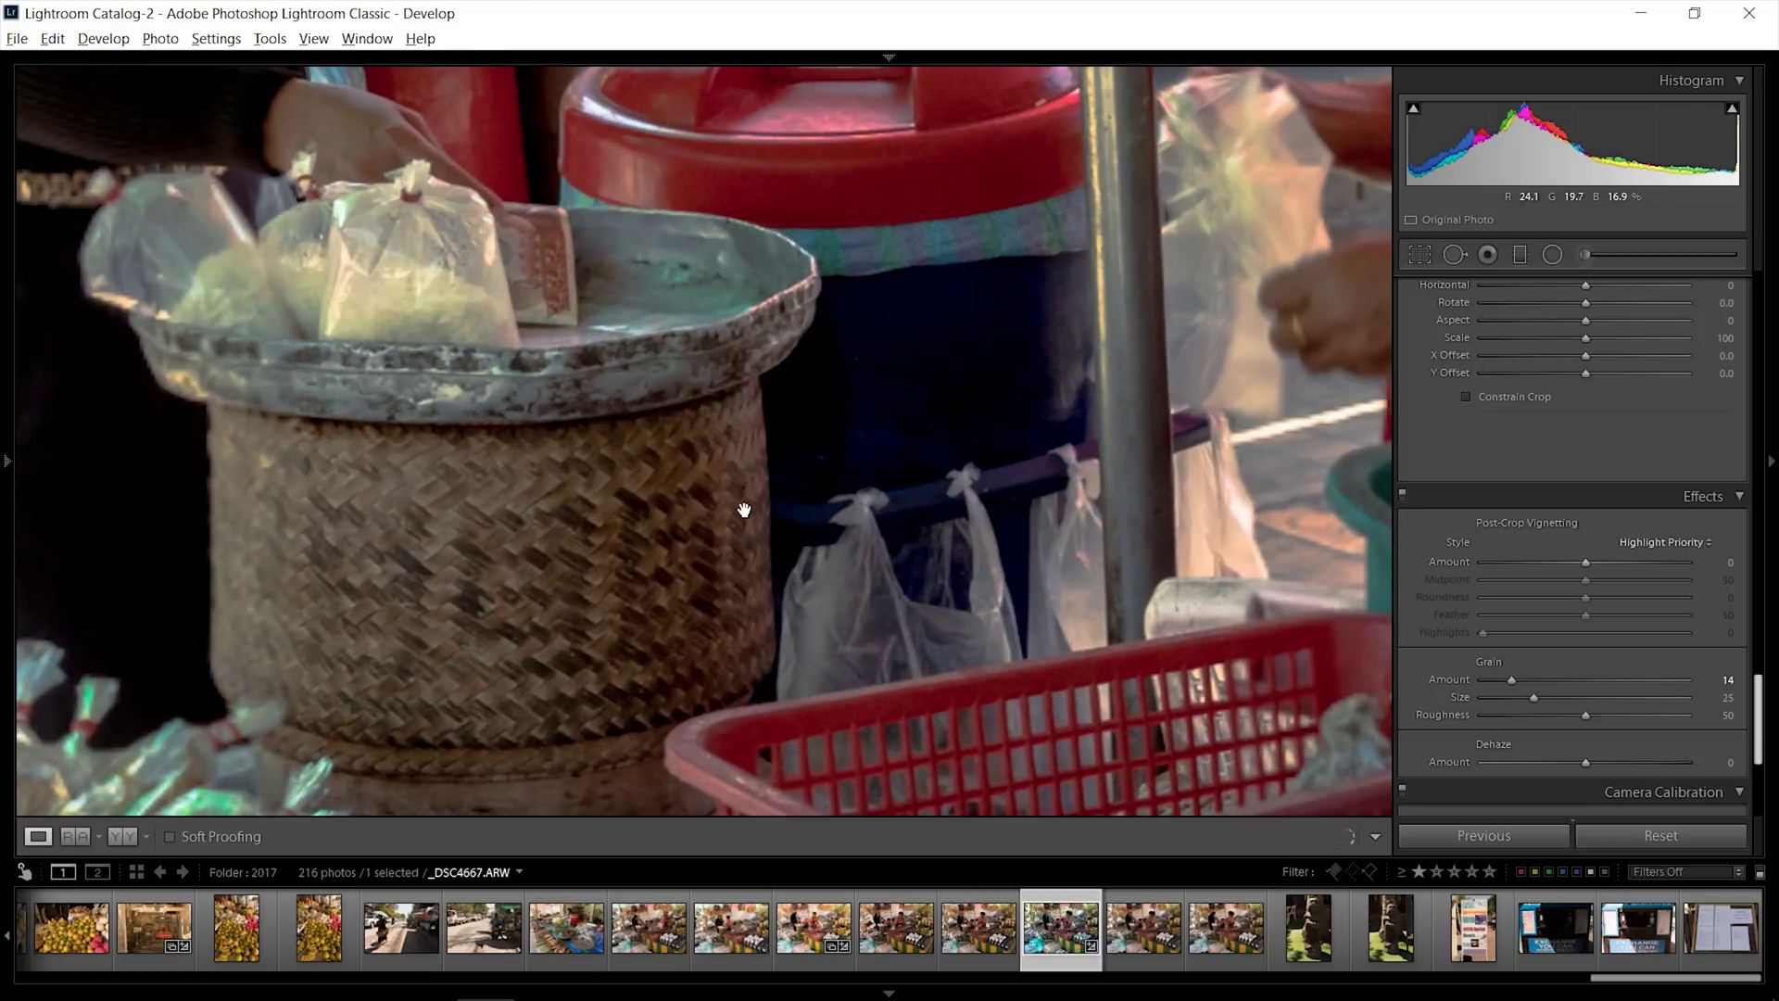
{"action": "left_click_drag", "start_coordinate": [1604, 681], "coordinate": [1688, 680]}
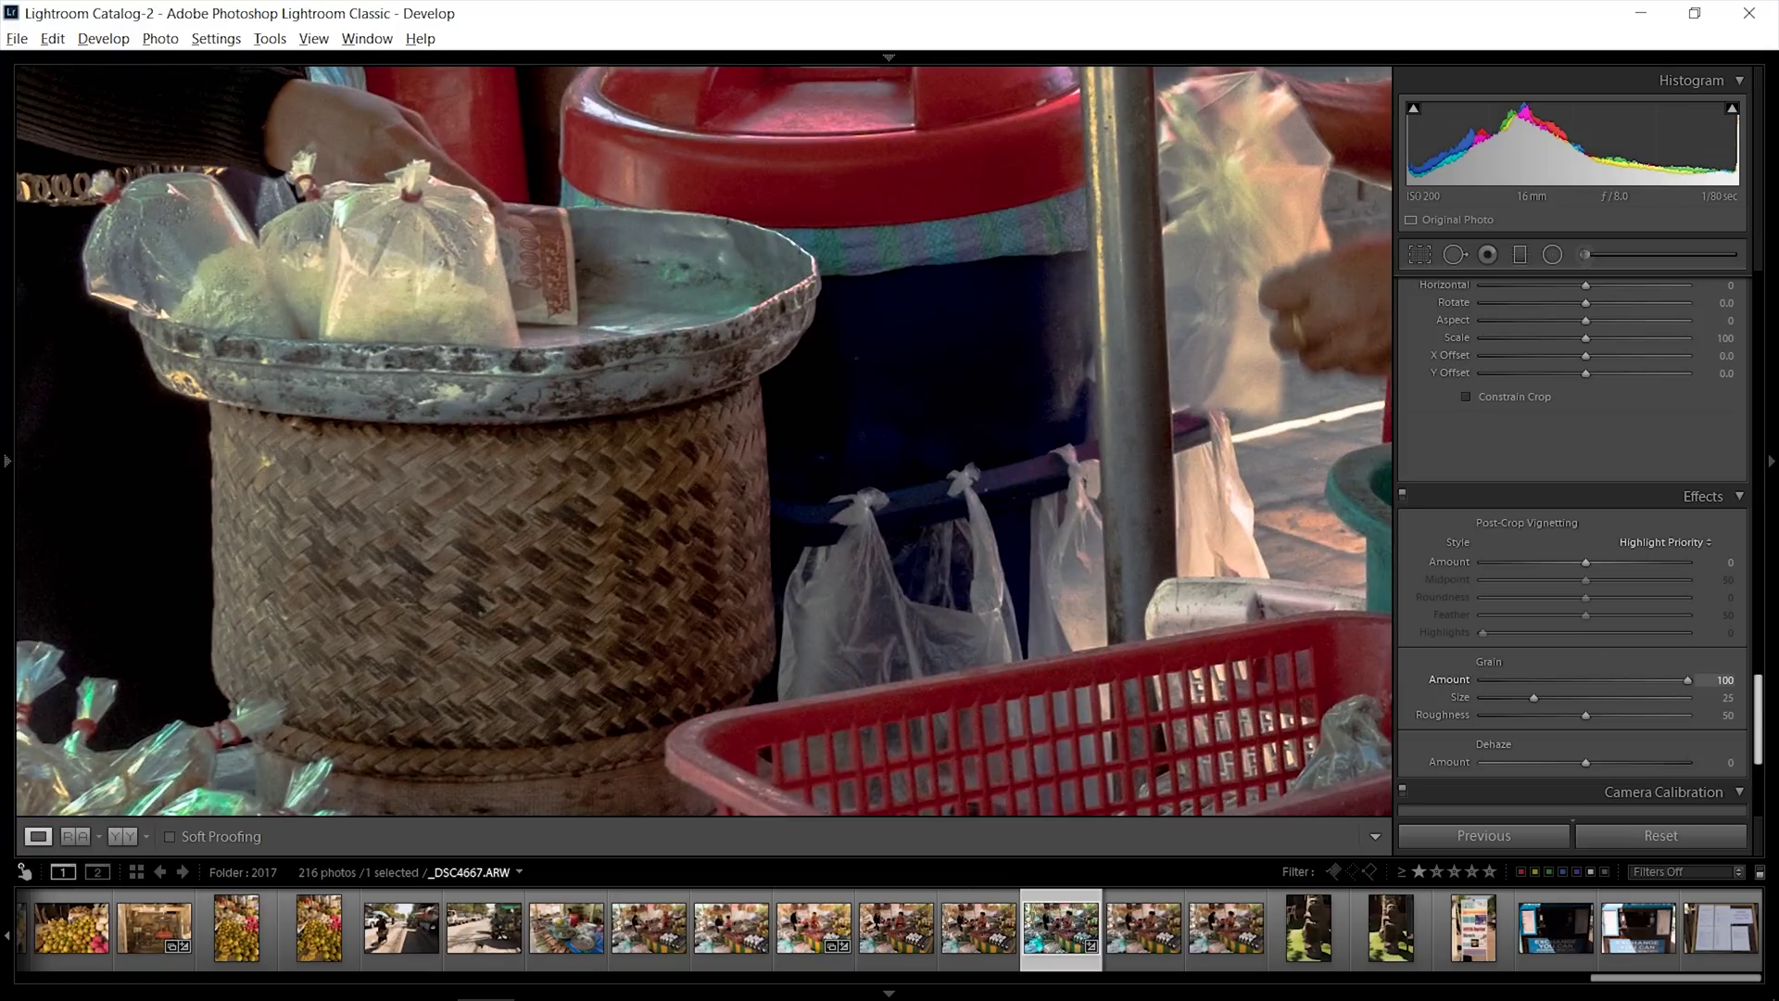
{"action": "left_click_drag", "start_coordinate": [735, 377], "coordinate": [971, 441]}
{"action": "left_click", "coordinate": [971, 441]}
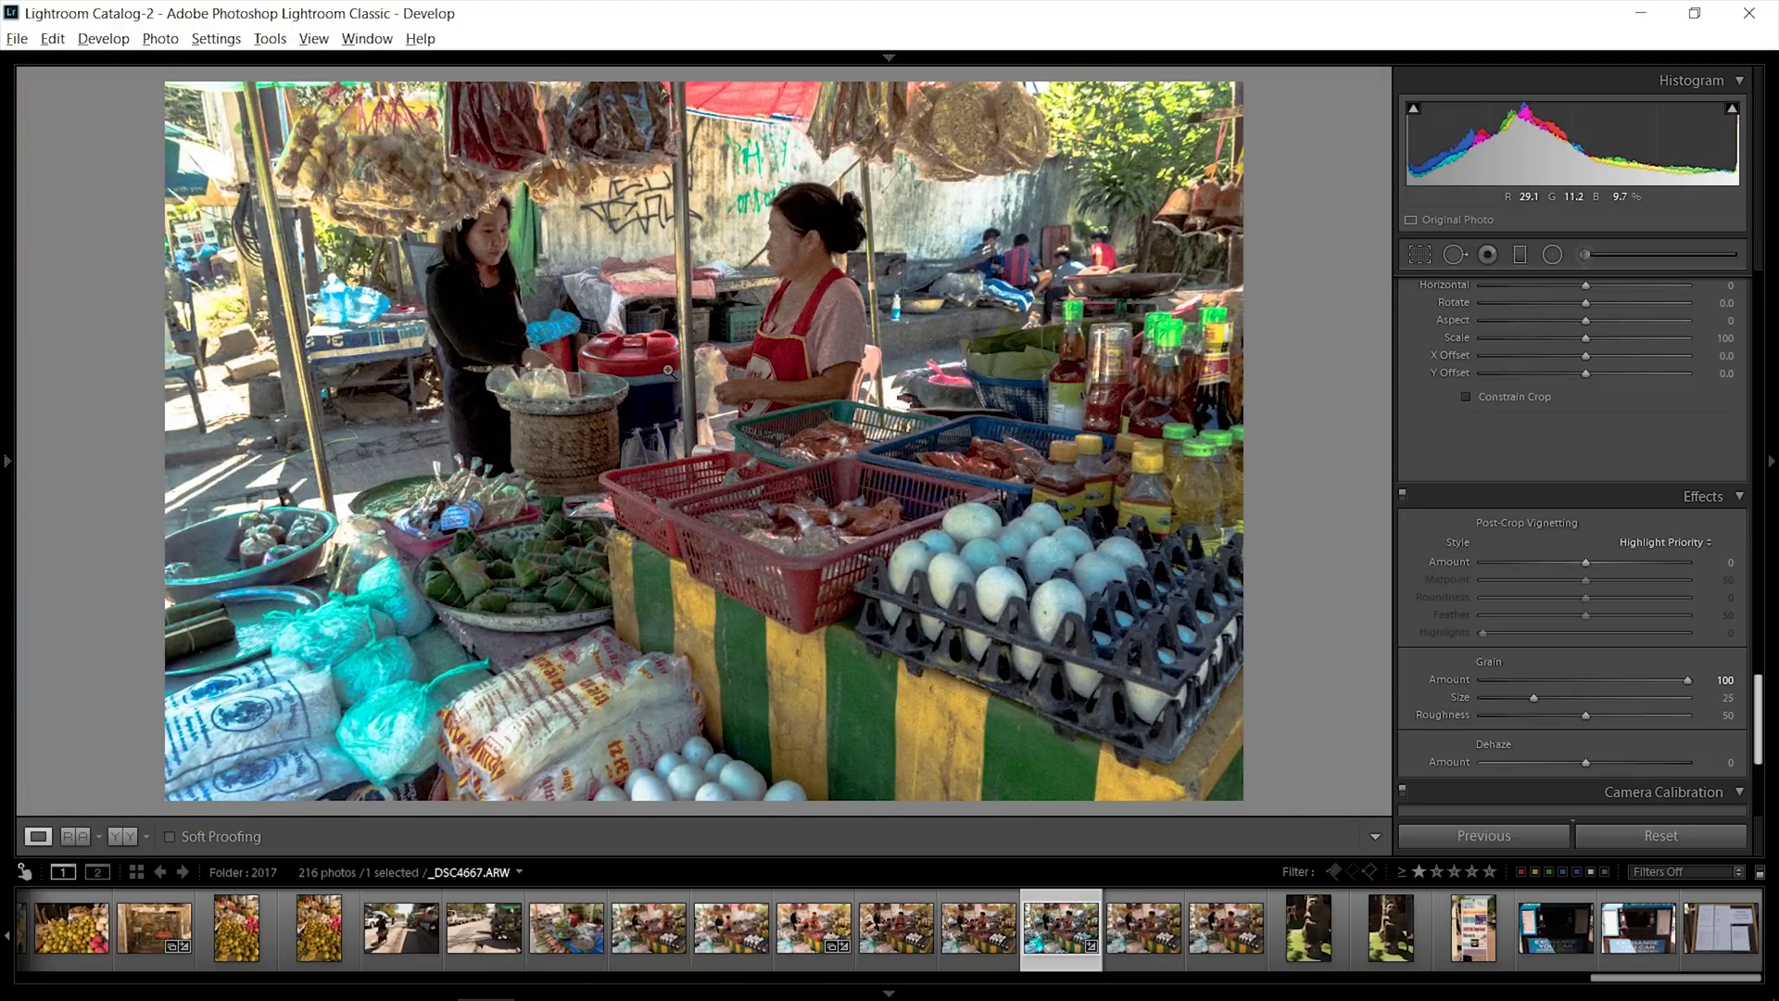
{"action": "left_click", "coordinate": [730, 451]}
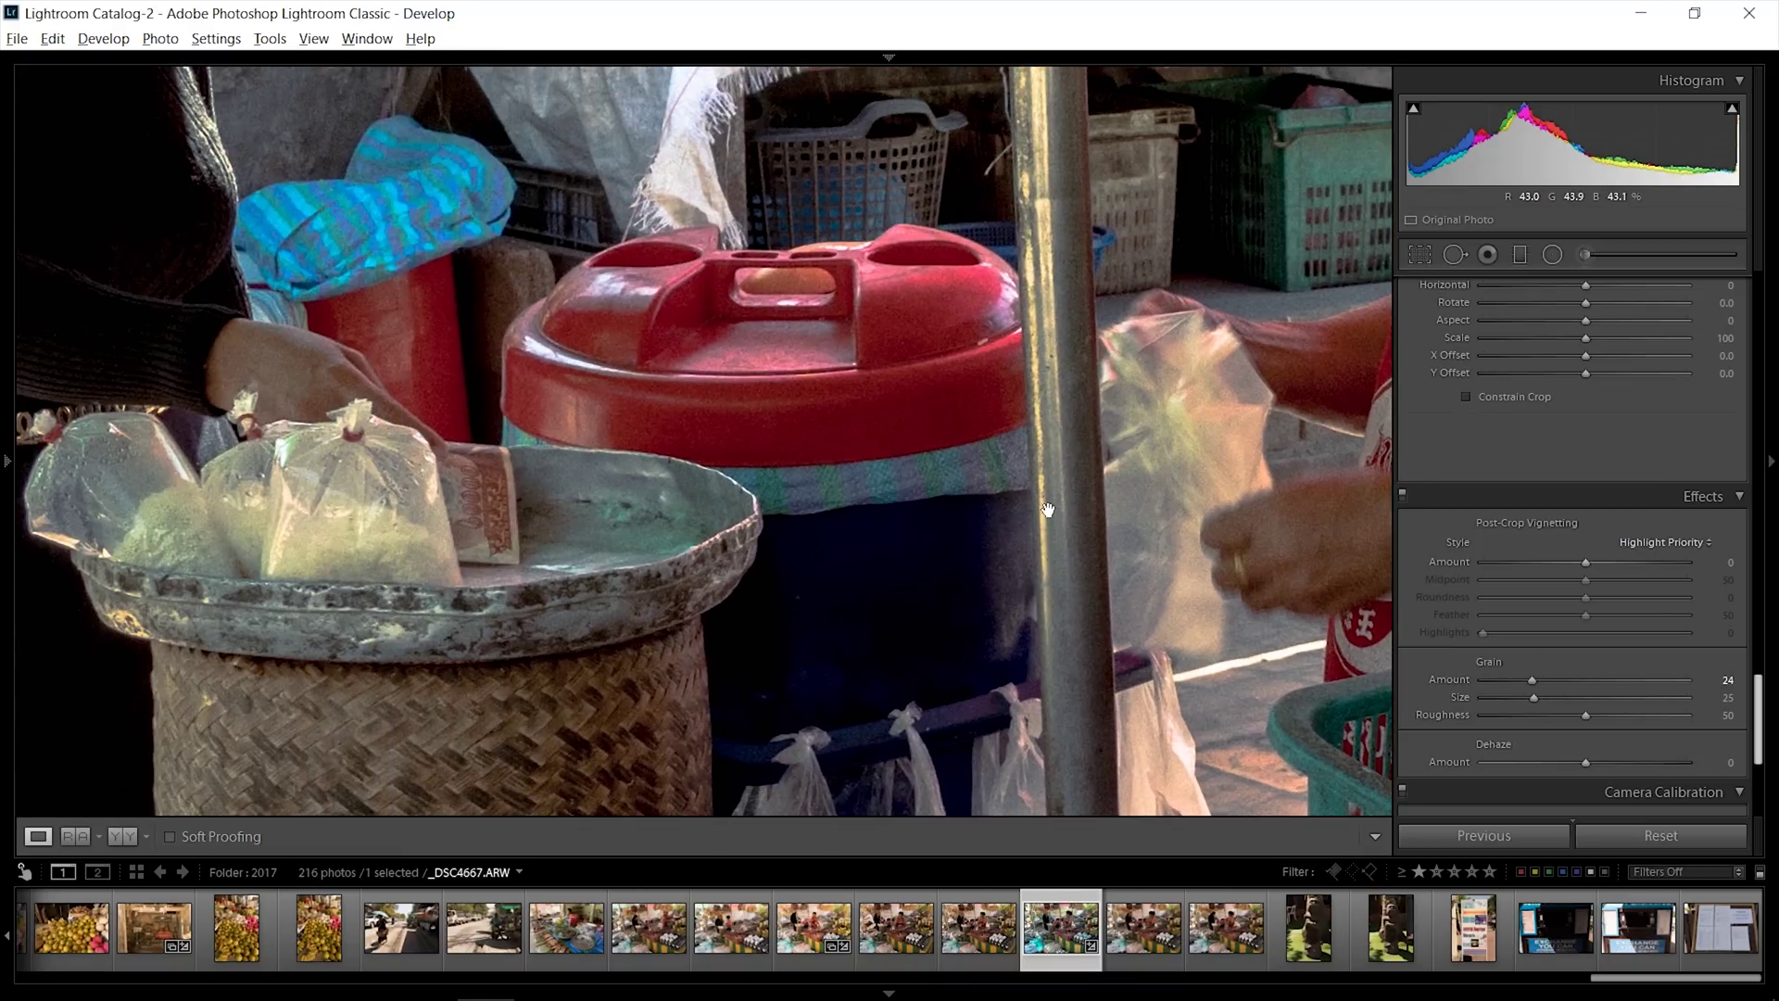
{"action": "left_click", "coordinate": [1589, 696]}
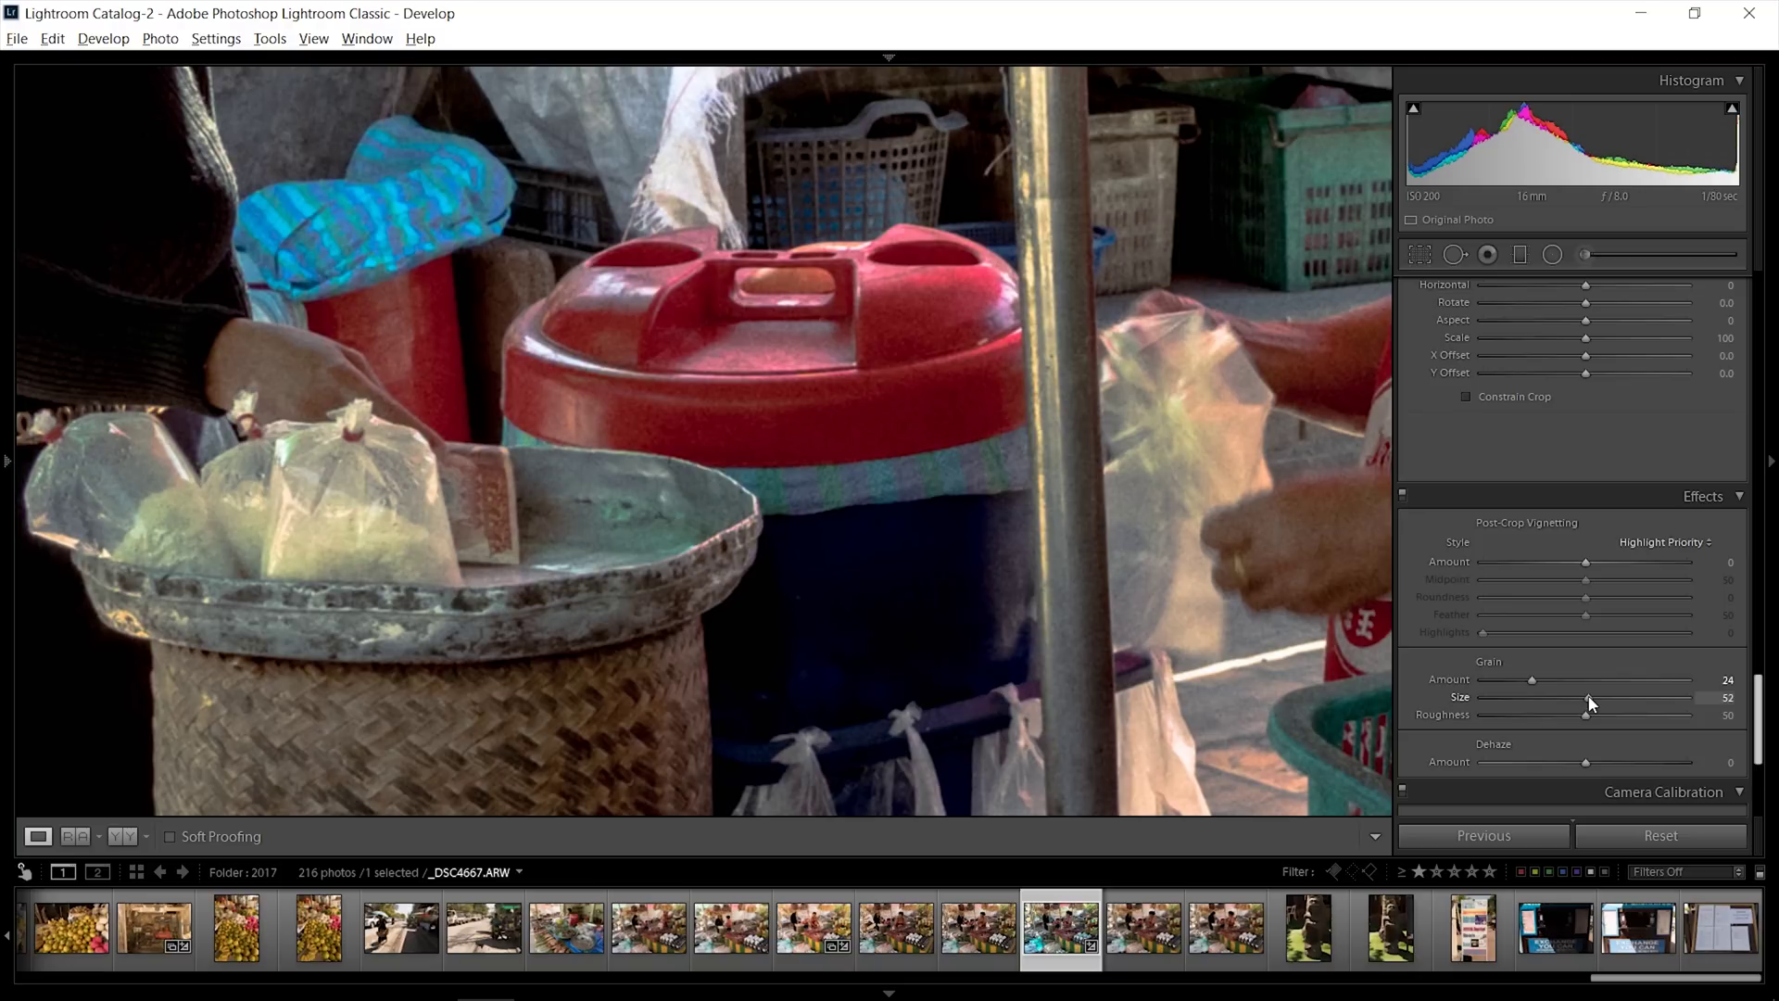
Reset the grain Size slider to 25 and return the photo to fit view
{"action": "double_click", "coordinate": [1592, 700]}
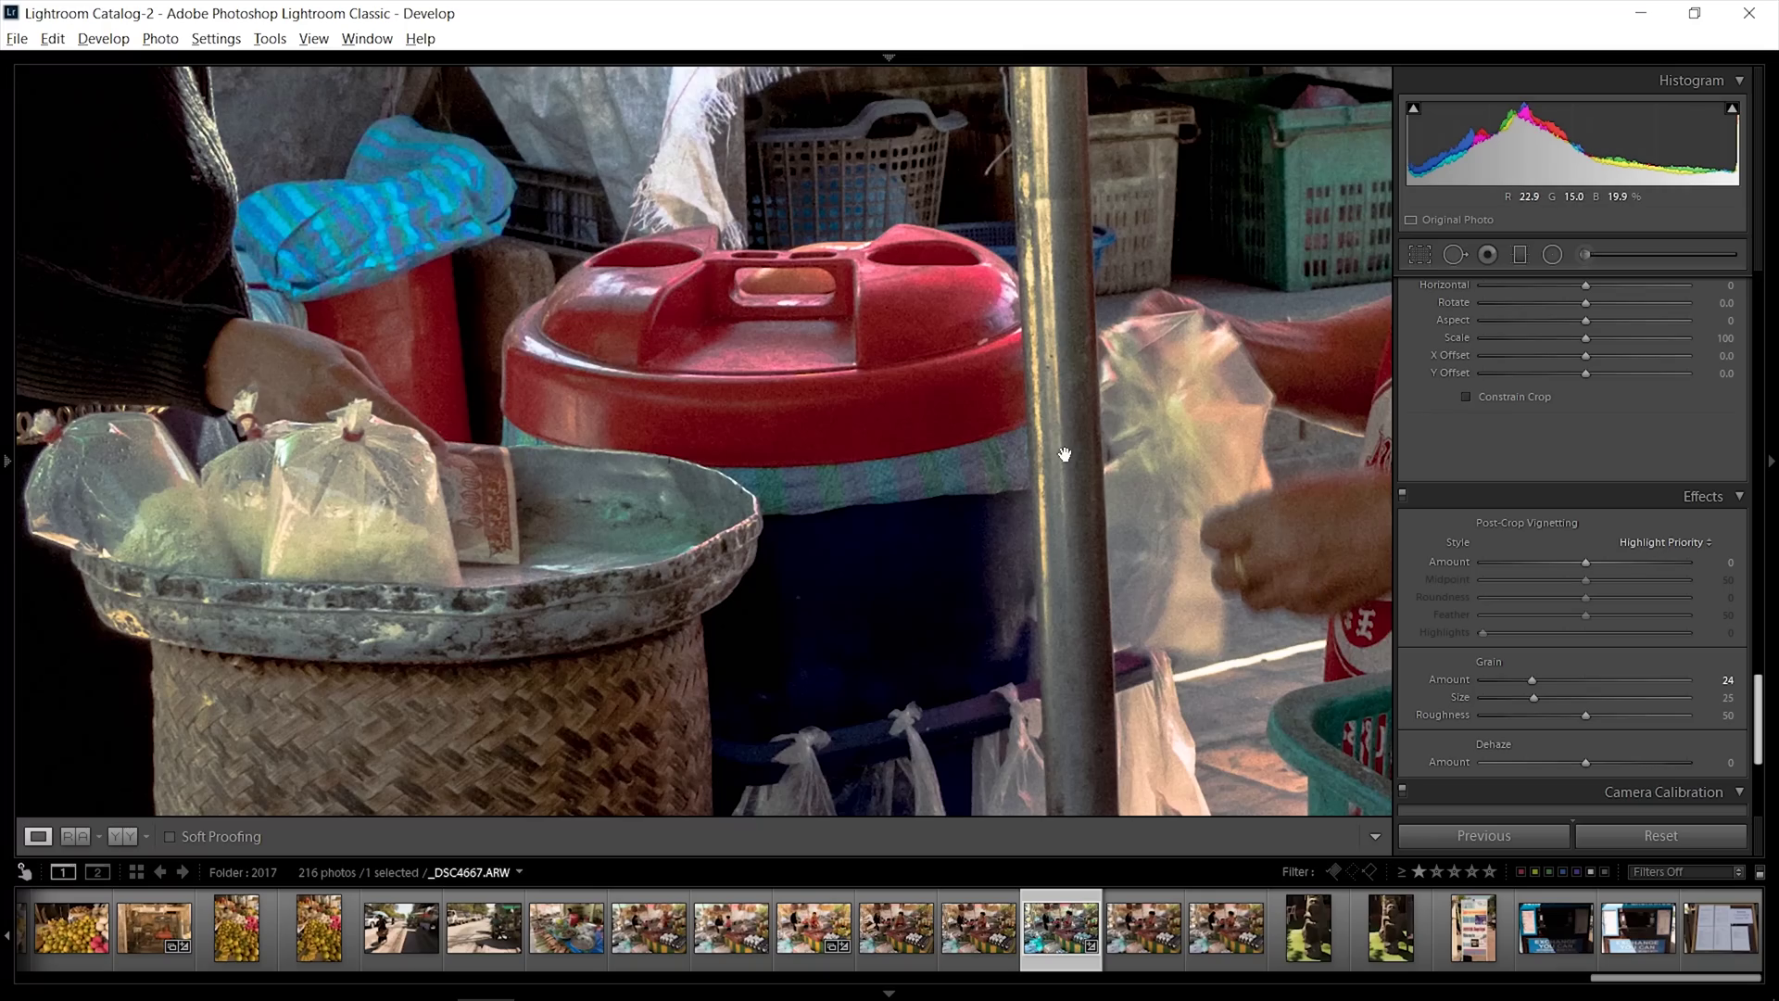
{"action": "left_click", "coordinate": [1052, 436]}
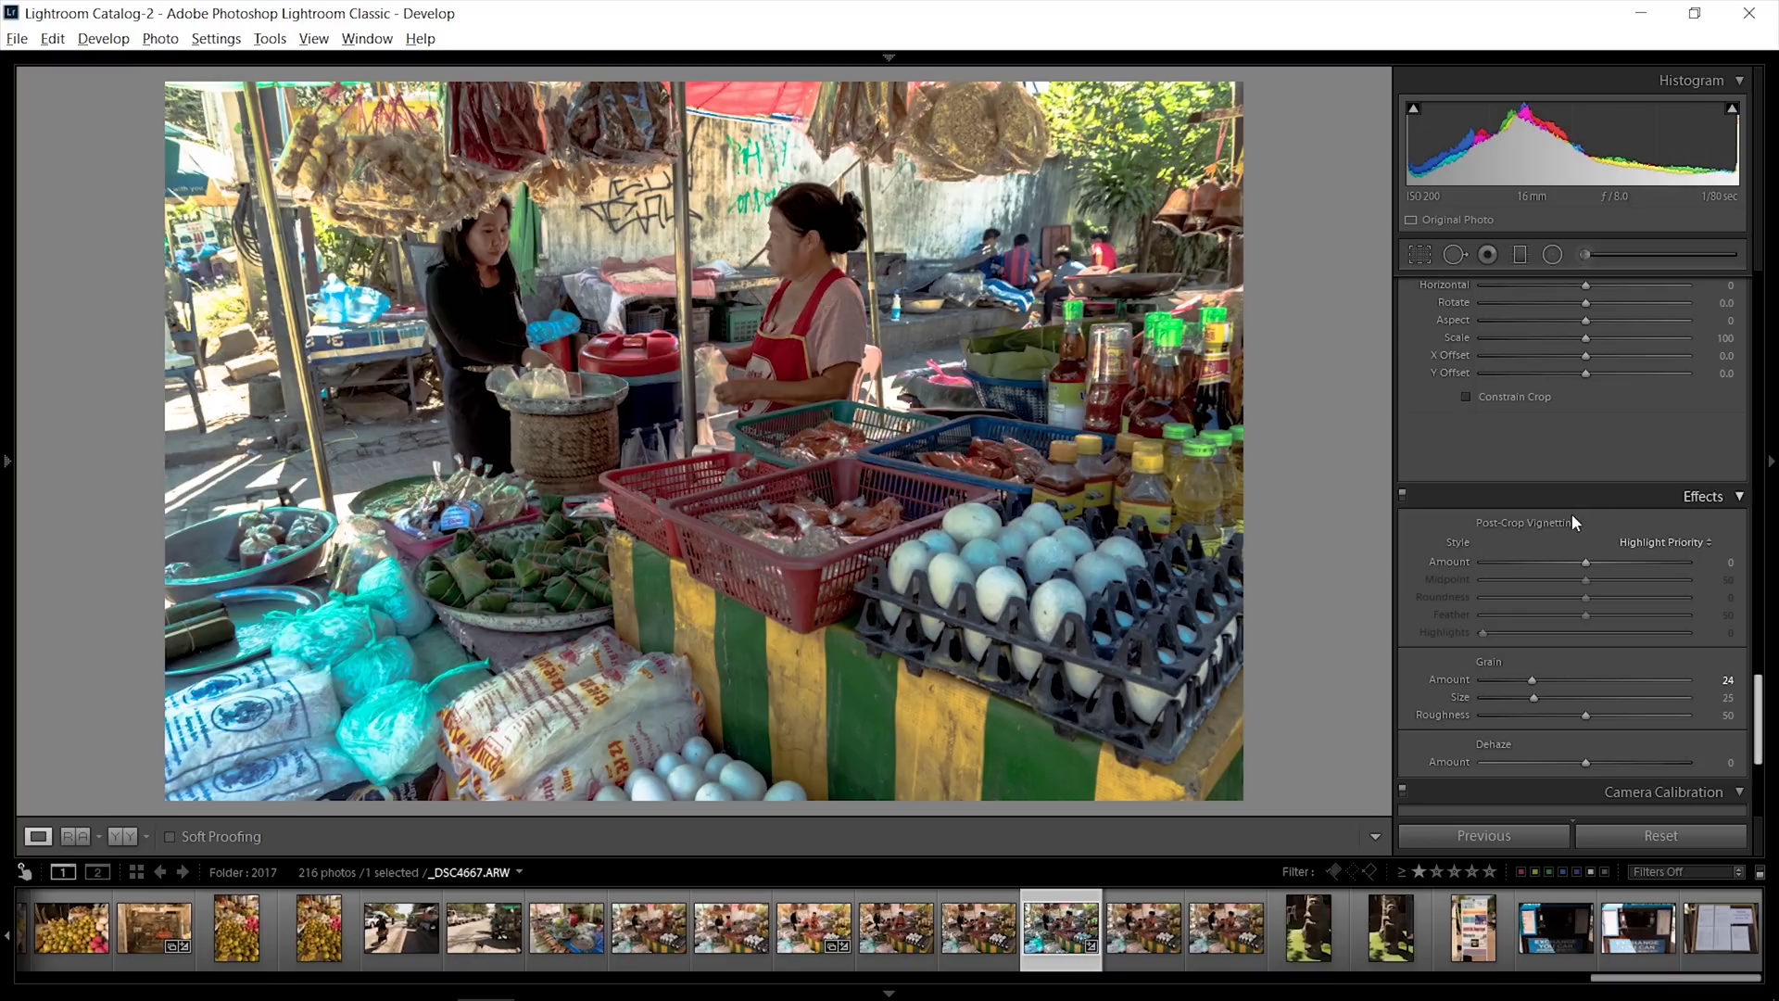
Try Dehaze at −15 while zoomed on the baskets, reset it, then settle on −4
{"action": "scroll", "coordinate": [1649, 528], "scroll_direction": "down", "scroll_amount": 3}
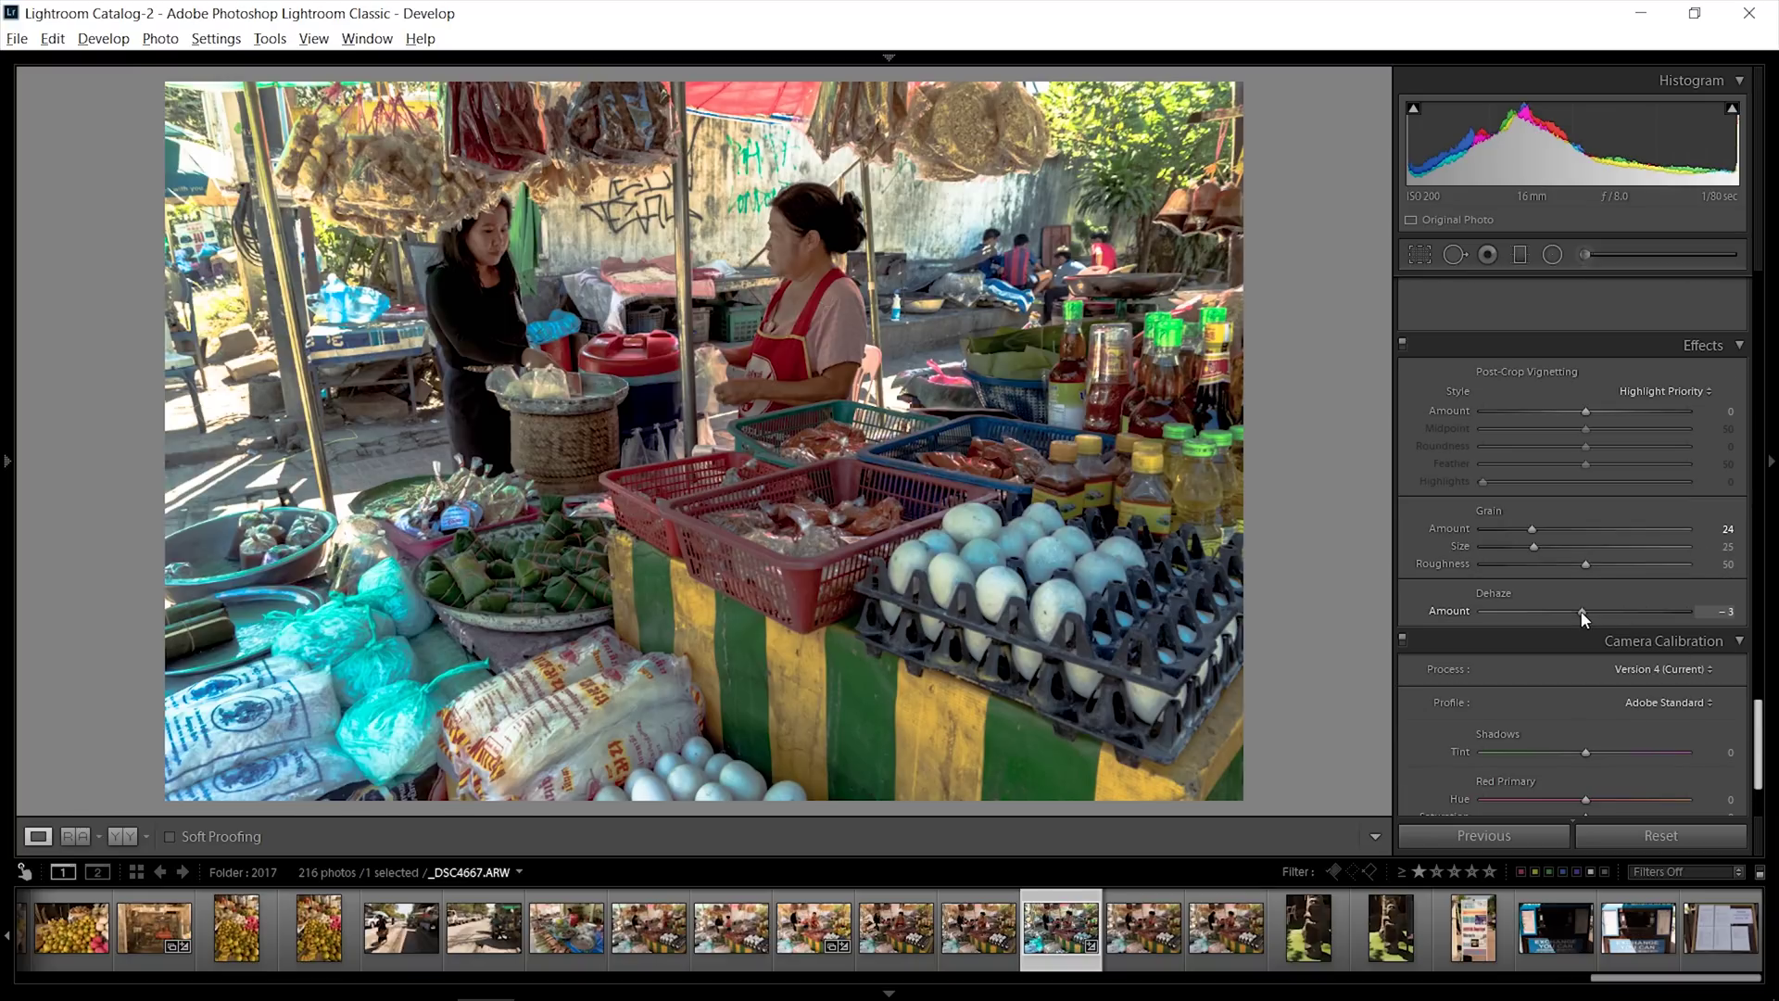
{"action": "left_click_drag", "start_coordinate": [1583, 618], "coordinate": [1575, 619]}
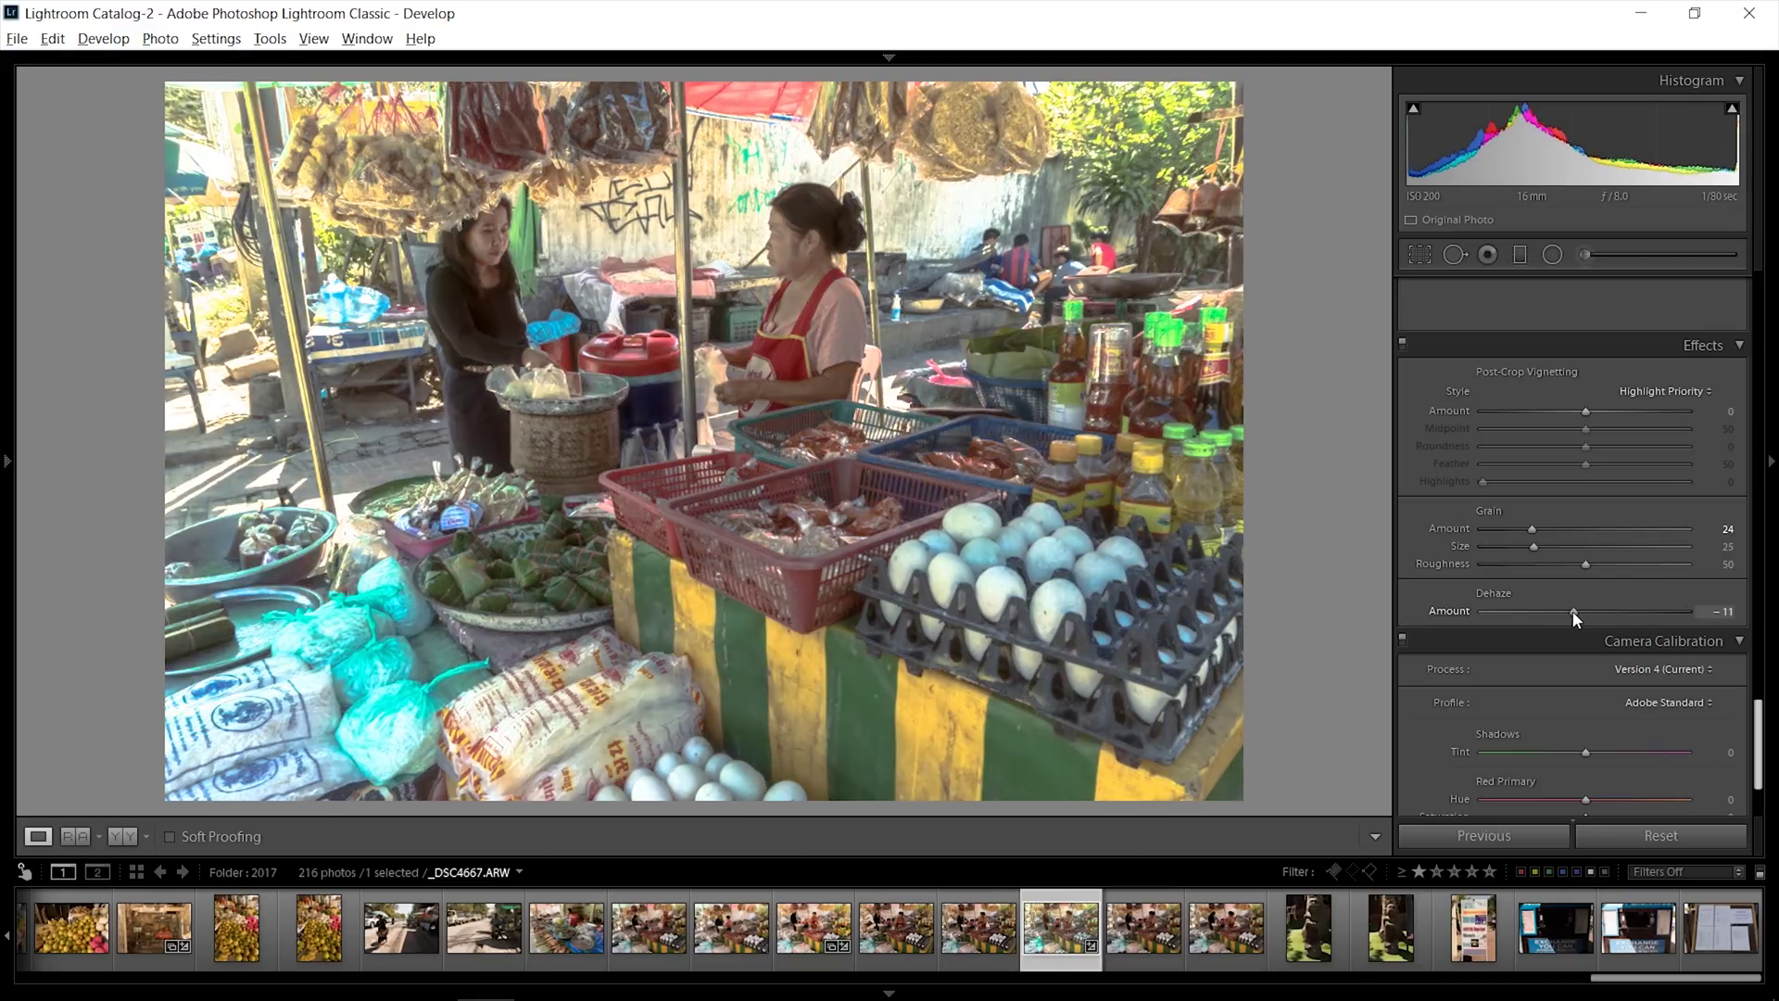
{"action": "left_click_drag", "start_coordinate": [1576, 619], "coordinate": [1571, 619]}
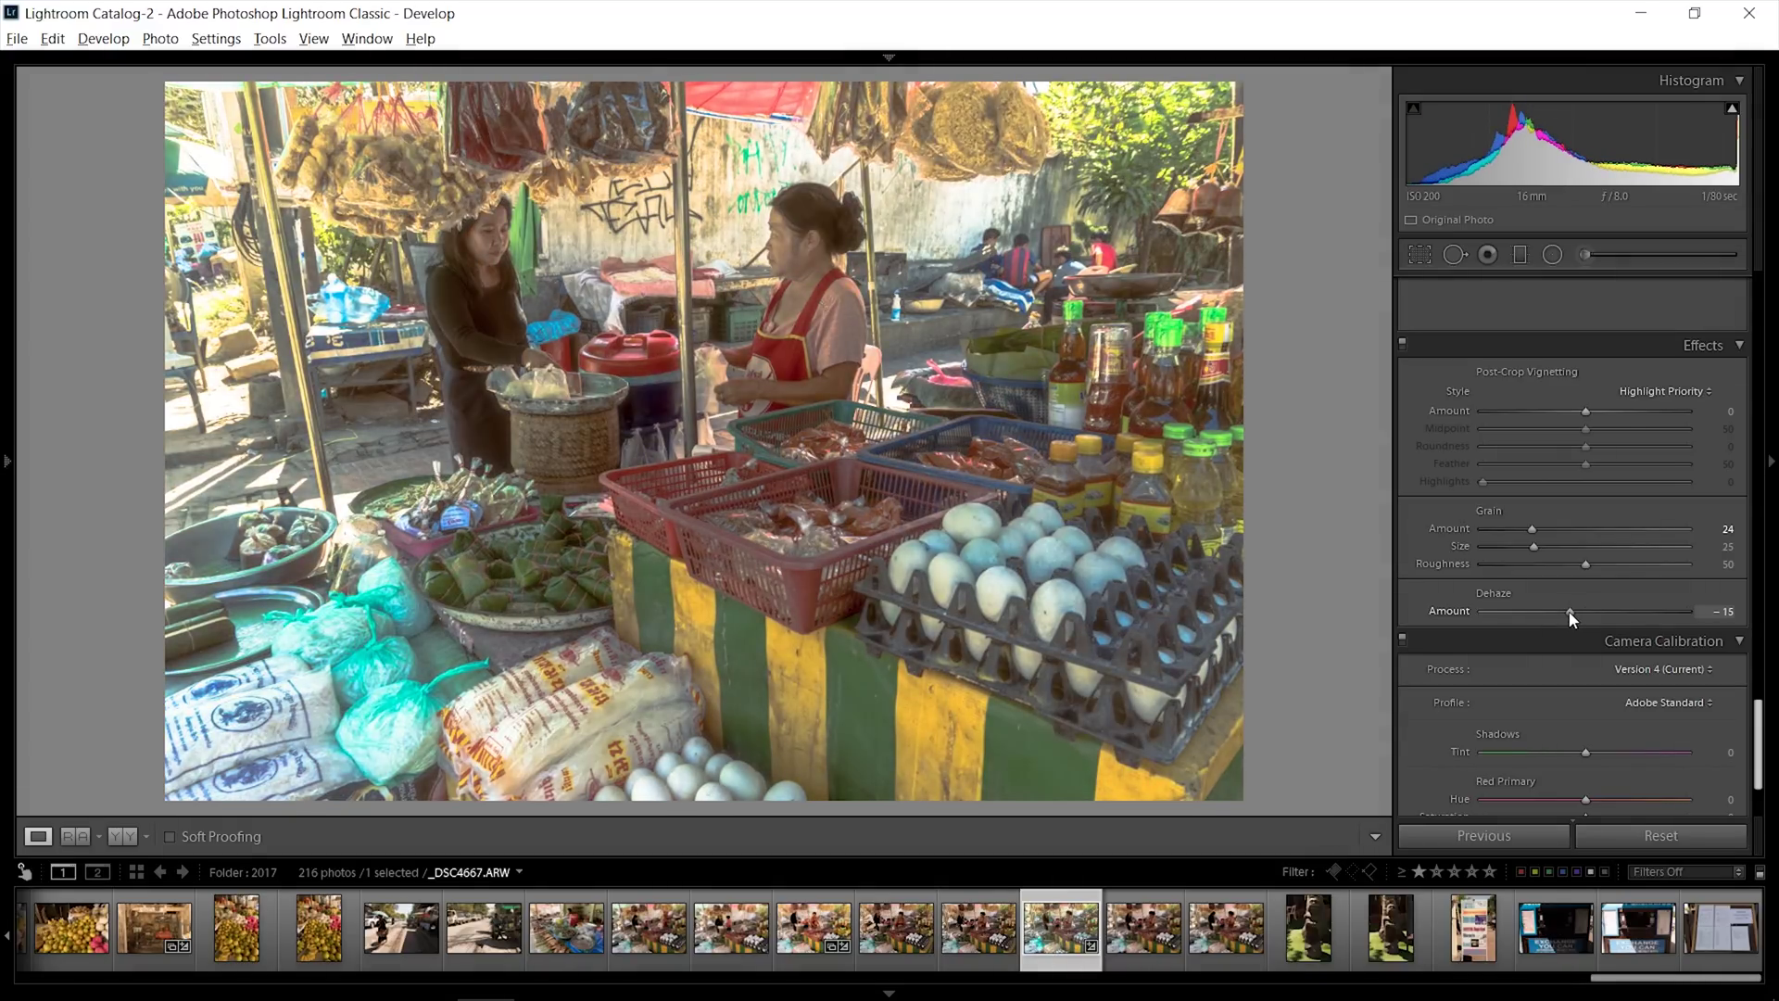
{"action": "left_click_drag", "start_coordinate": [682, 436], "coordinate": [774, 309]}
{"action": "double_click", "coordinate": [1574, 612]}
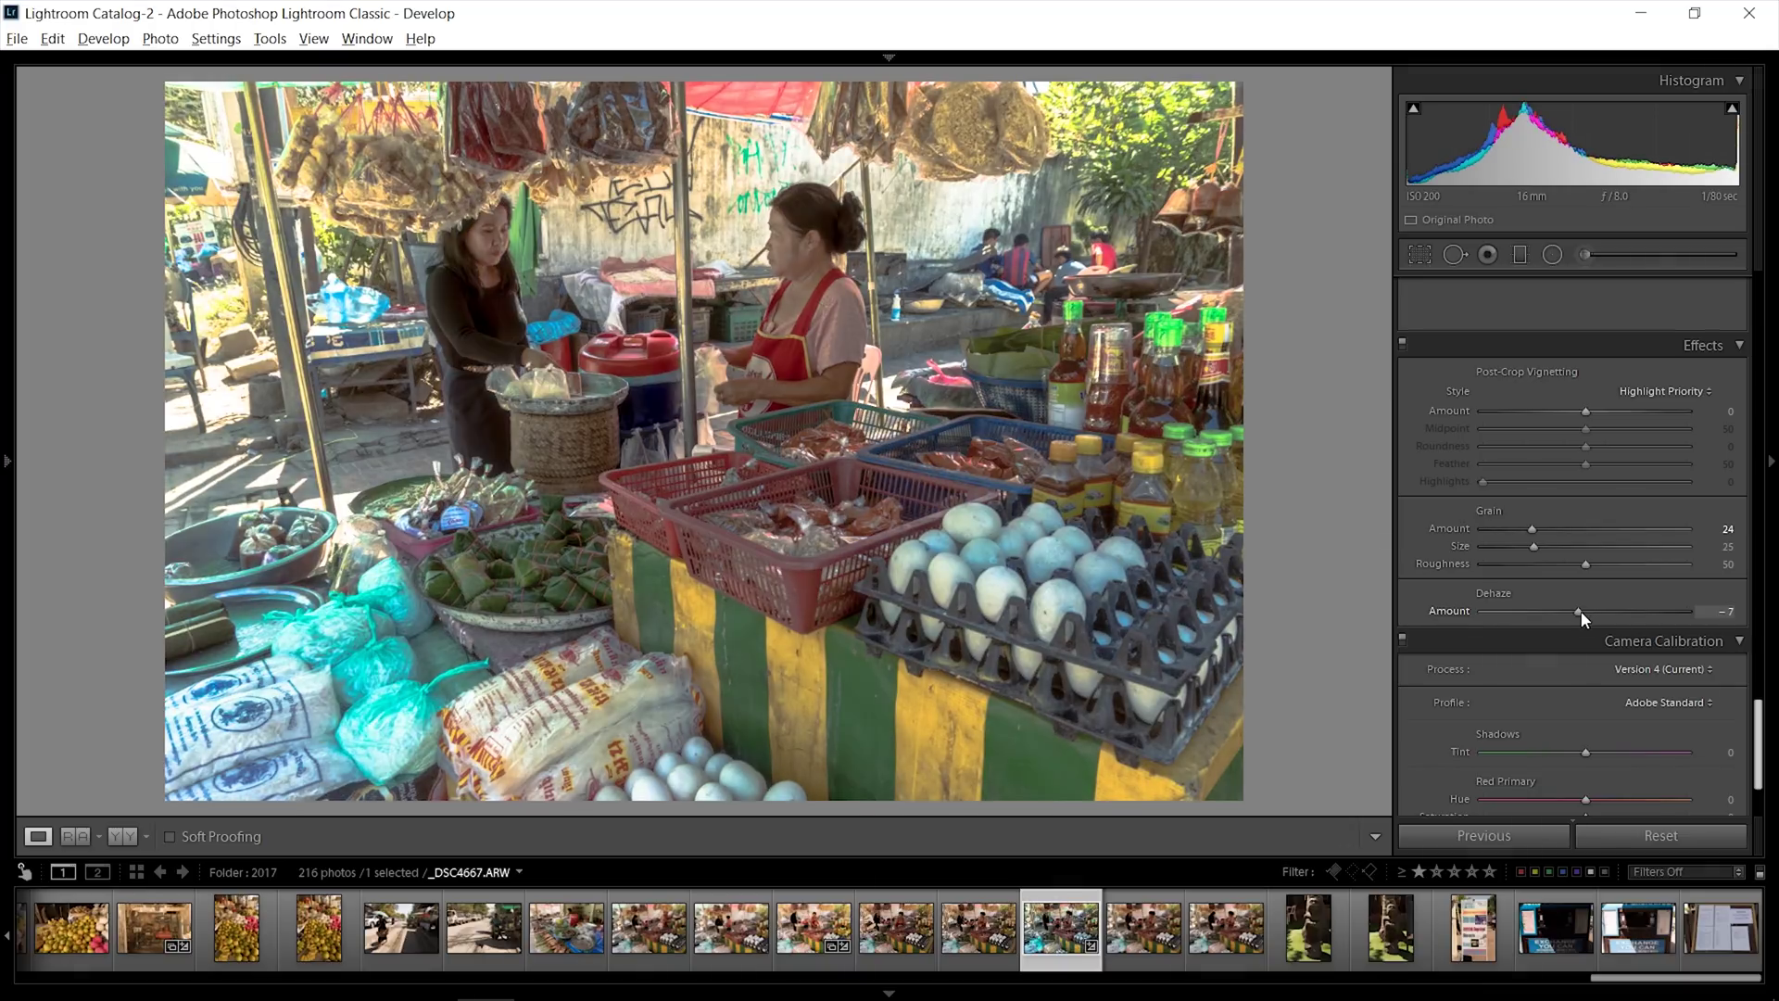
{"action": "left_click_drag", "start_coordinate": [1580, 612], "coordinate": [1583, 611]}
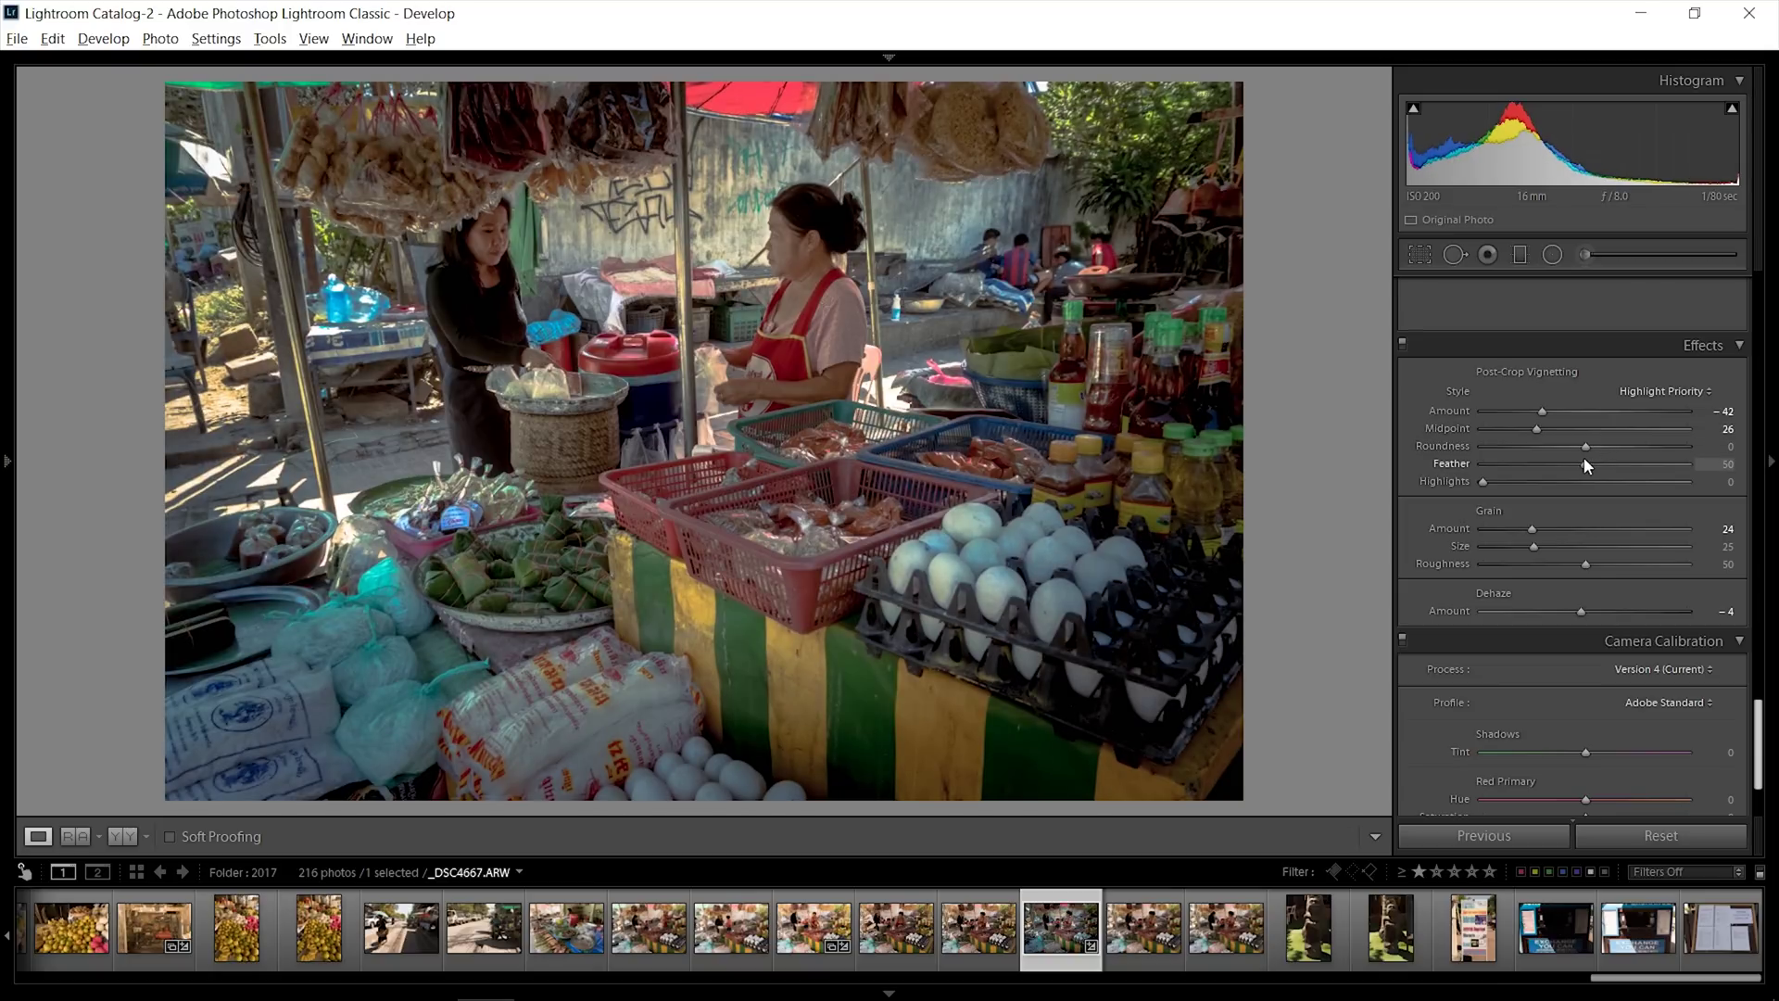
Test the vignette Feather, reset it to 50, and ease the vignette Amount from −42 to −13
{"action": "left_click_drag", "start_coordinate": [1583, 458], "coordinate": [1342, 442]}
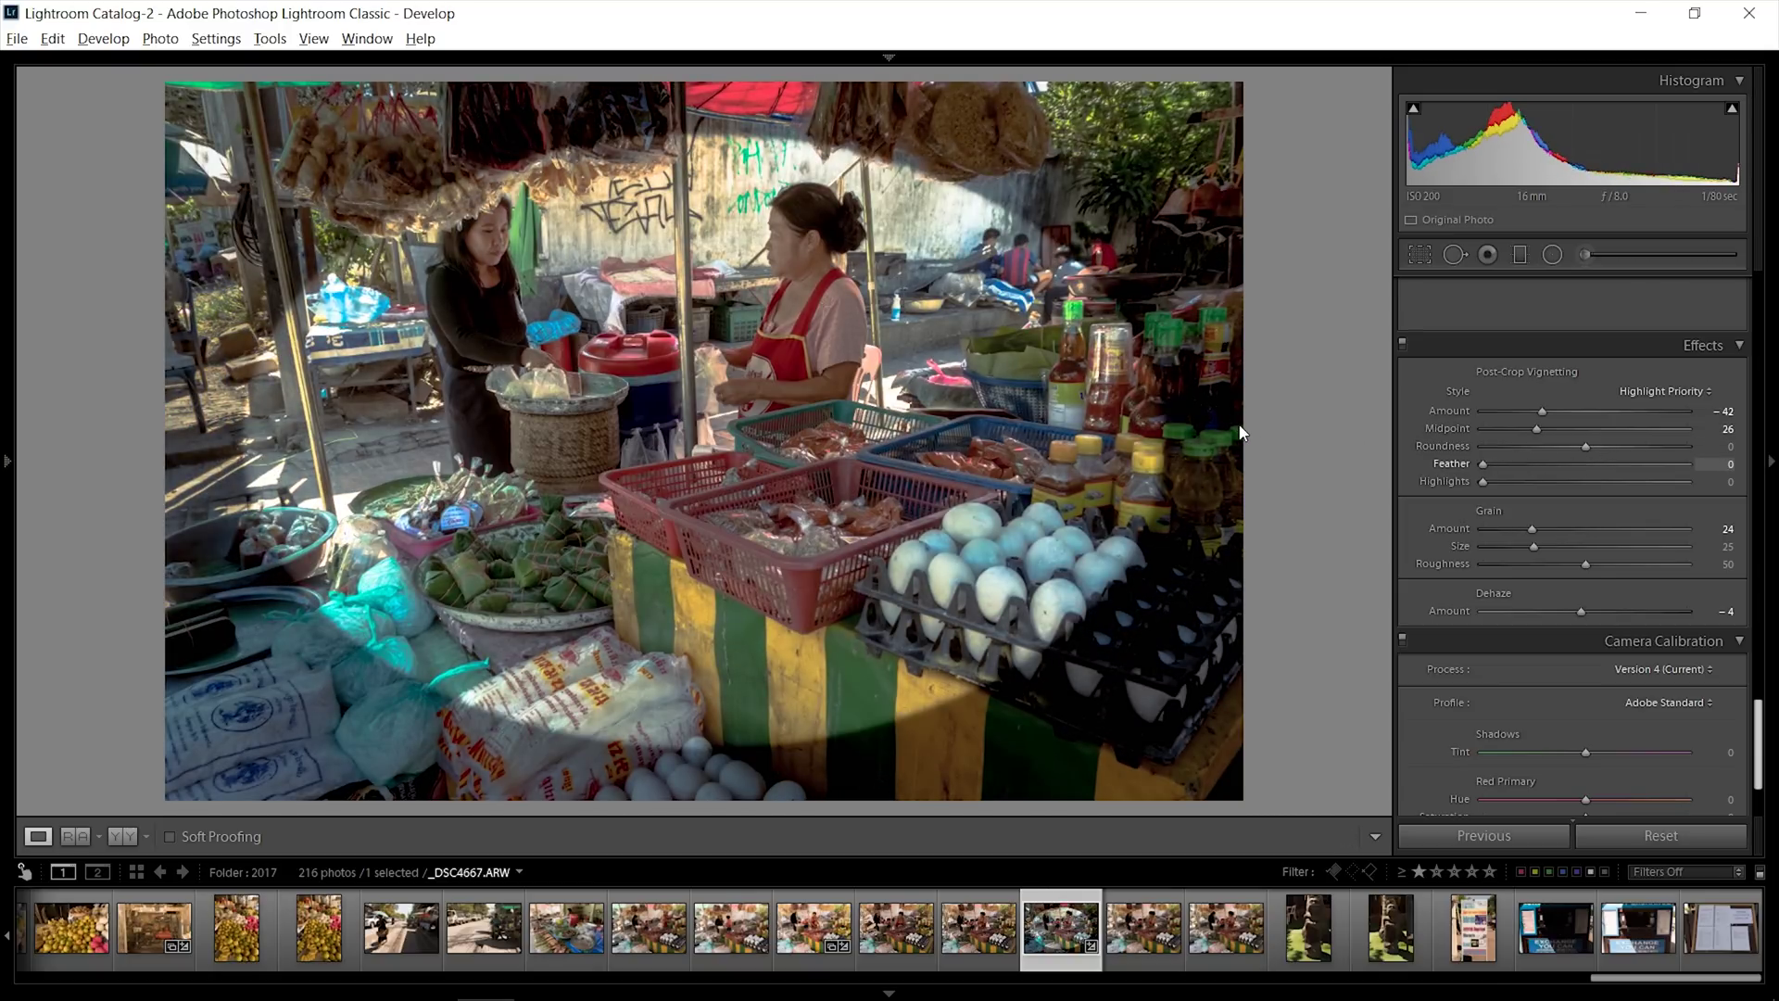
{"action": "left_click_drag", "start_coordinate": [1242, 433], "coordinate": [1570, 468]}
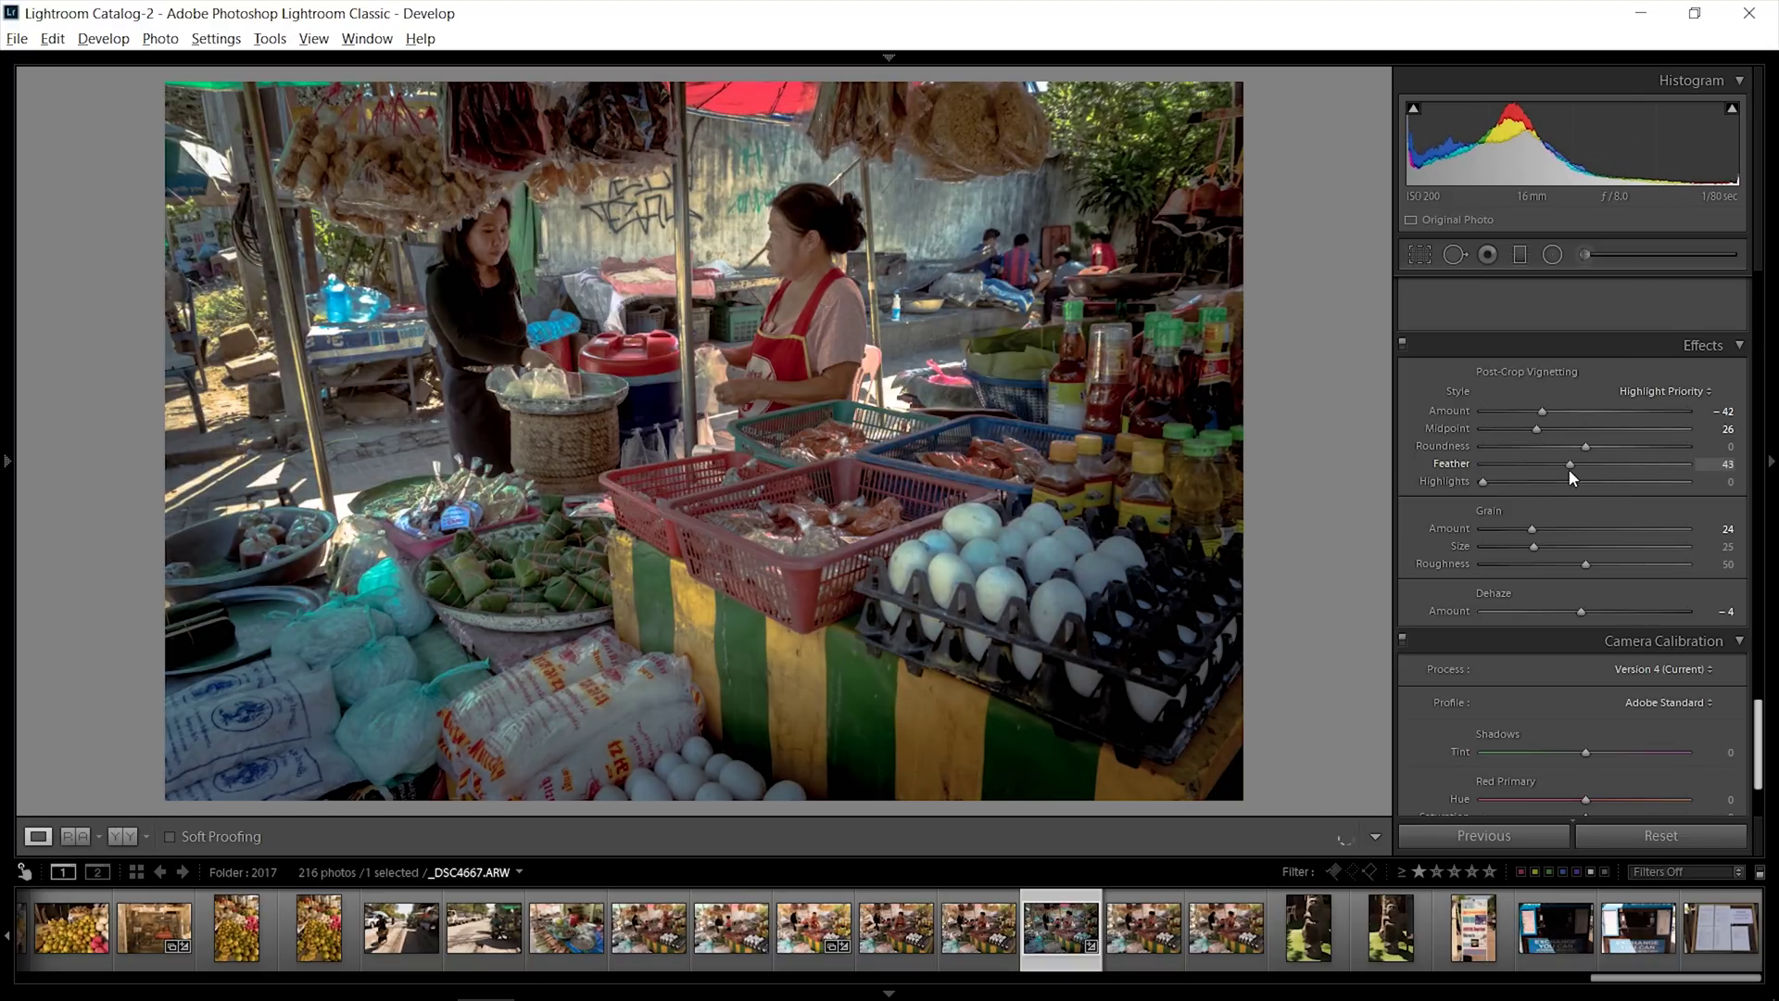
{"action": "double_click", "coordinate": [1575, 464]}
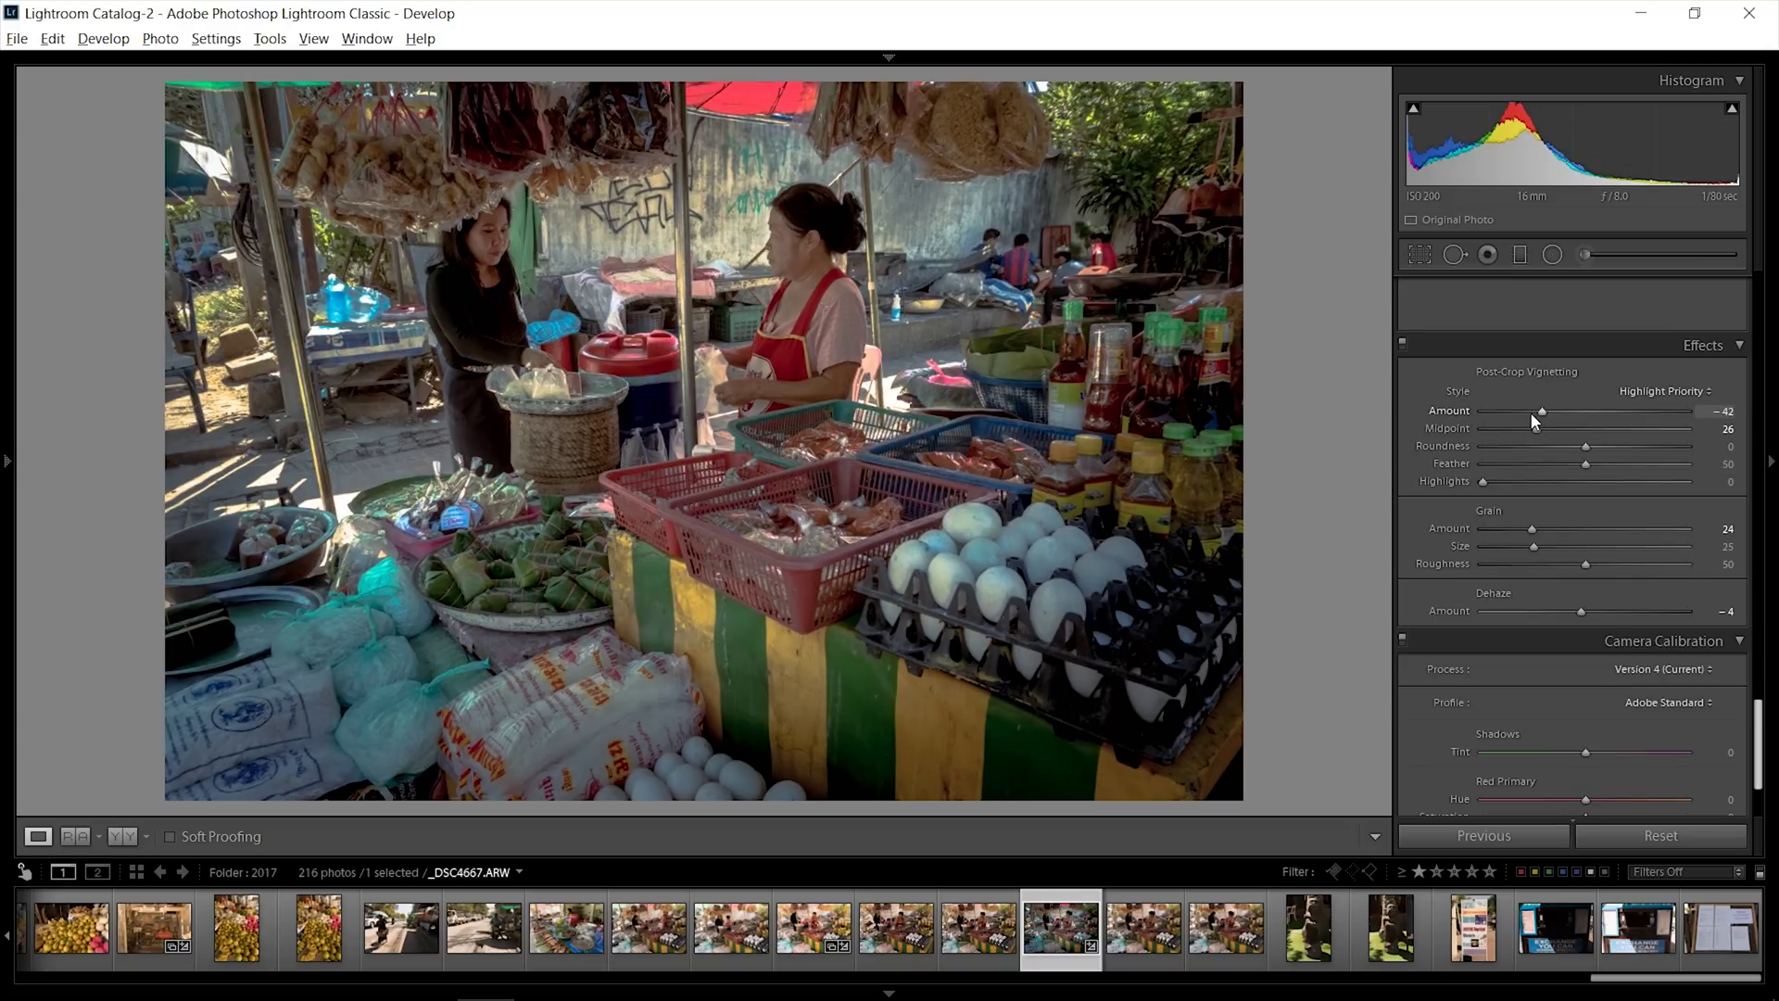
{"action": "left_click_drag", "start_coordinate": [1542, 414], "coordinate": [1575, 409]}
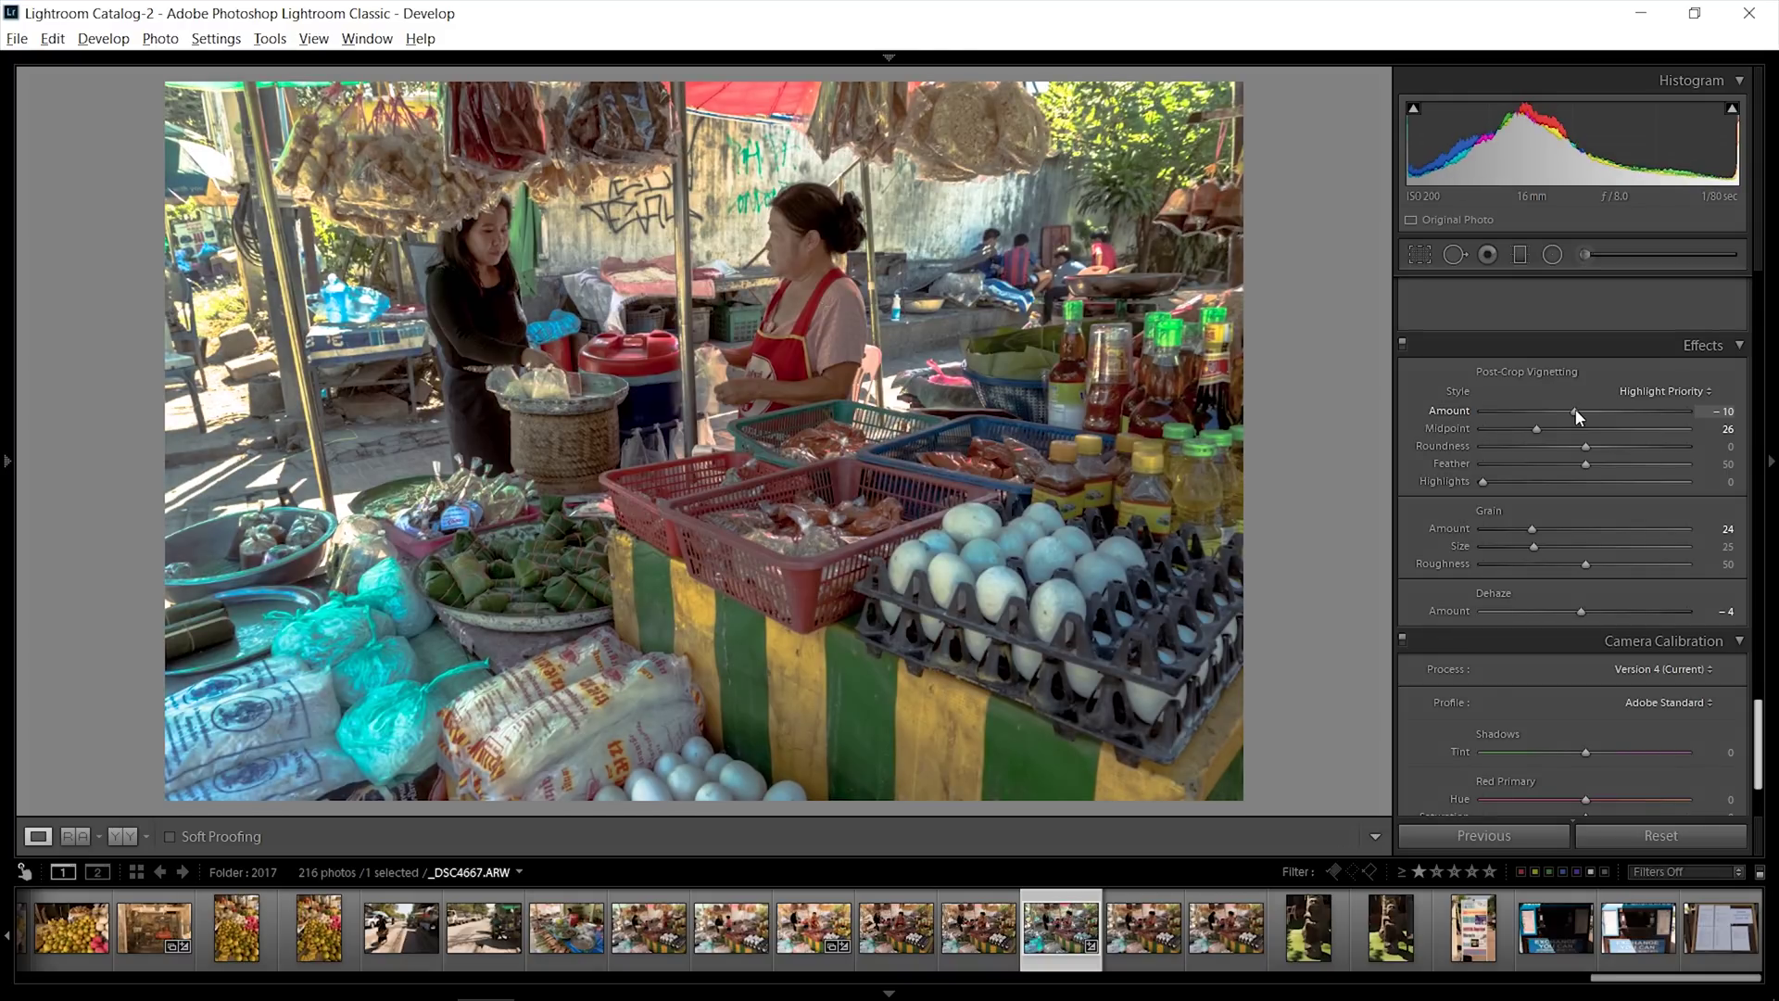
{"action": "left_click_drag", "start_coordinate": [1575, 409], "coordinate": [1572, 408]}
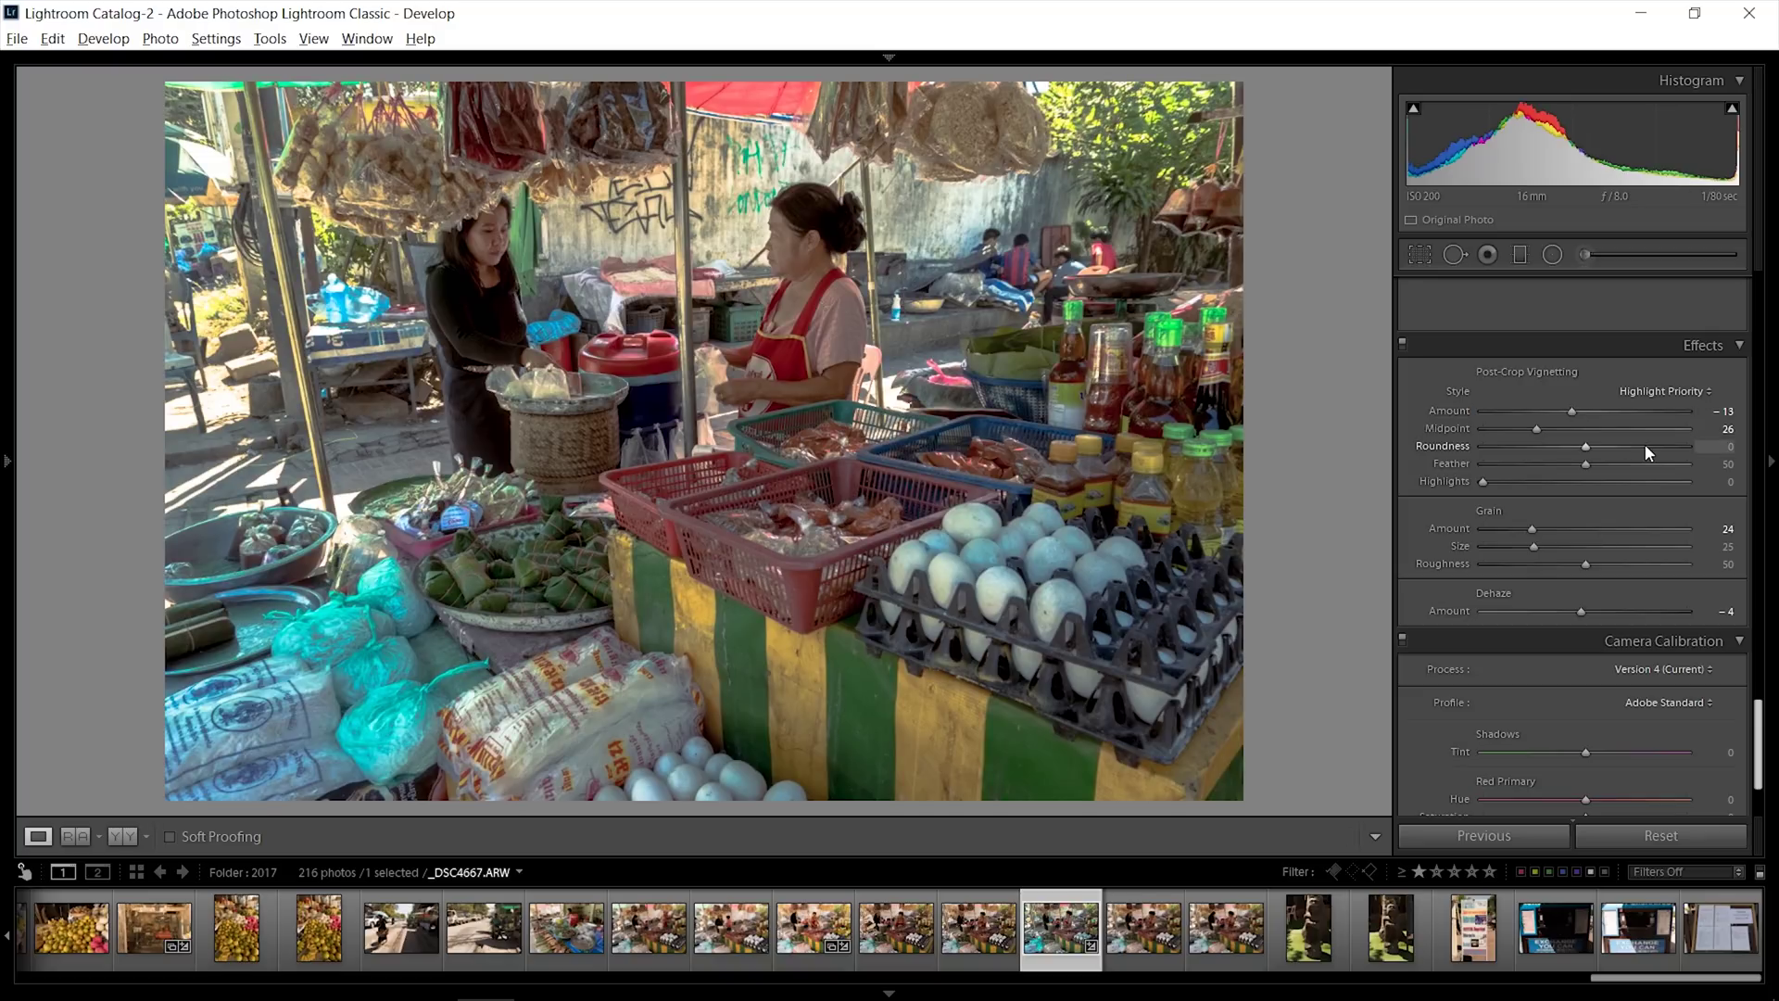
{"action": "scroll", "coordinate": [1649, 452], "scroll_direction": "up", "scroll_amount": 15}
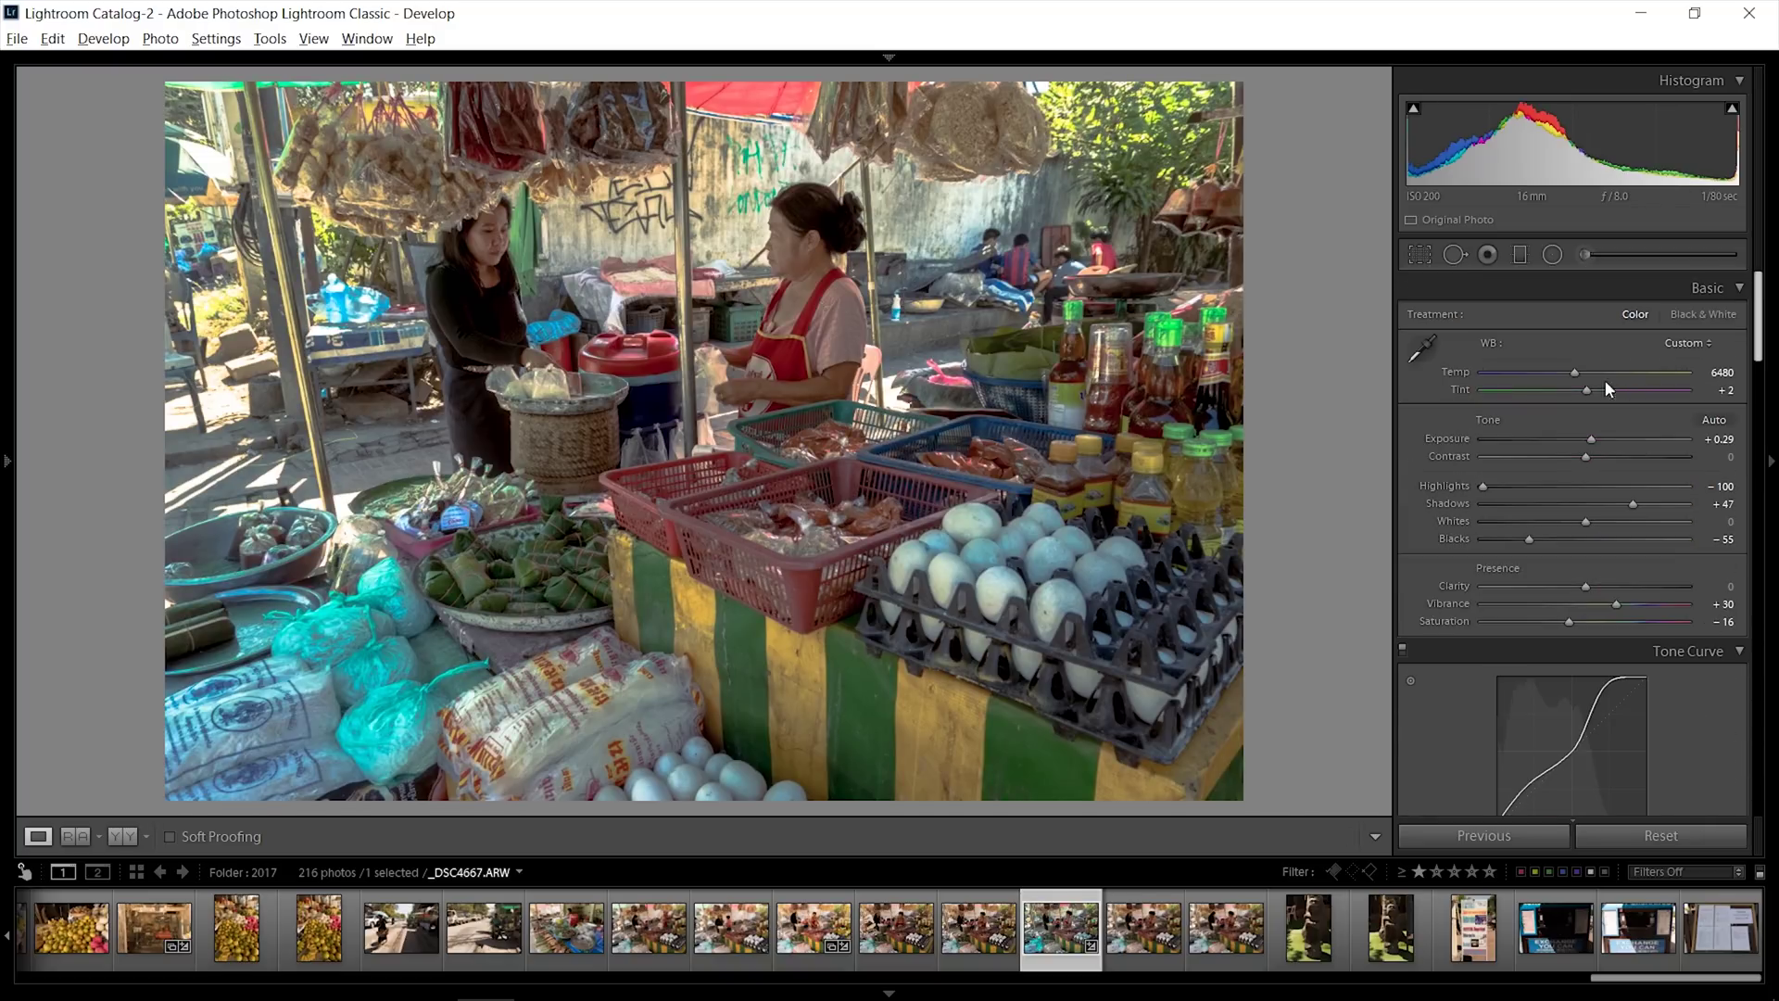
Warm the white balance slightly with the Temp slider
{"action": "left_click_drag", "start_coordinate": [1573, 373], "coordinate": [1587, 372]}
{"action": "scroll", "coordinate": [1612, 407], "scroll_direction": "down", "scroll_amount": 8}
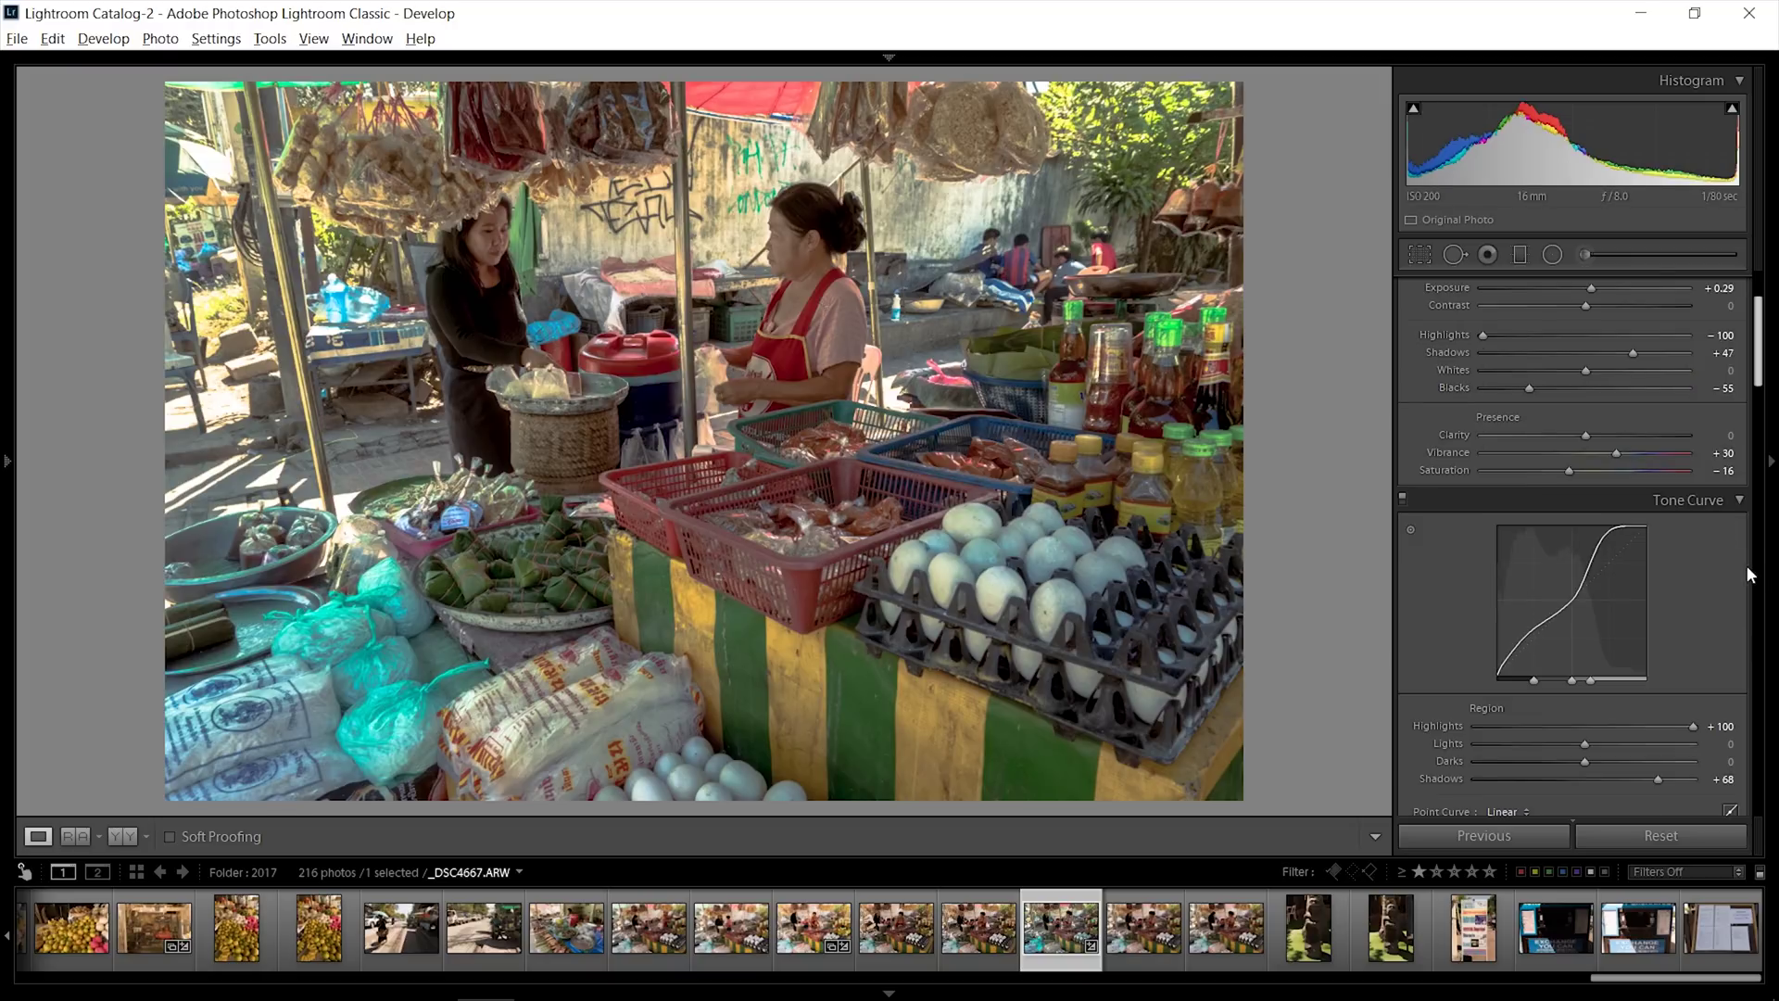
{"action": "scroll", "coordinate": [1718, 448], "scroll_direction": "down", "scroll_amount": 3}
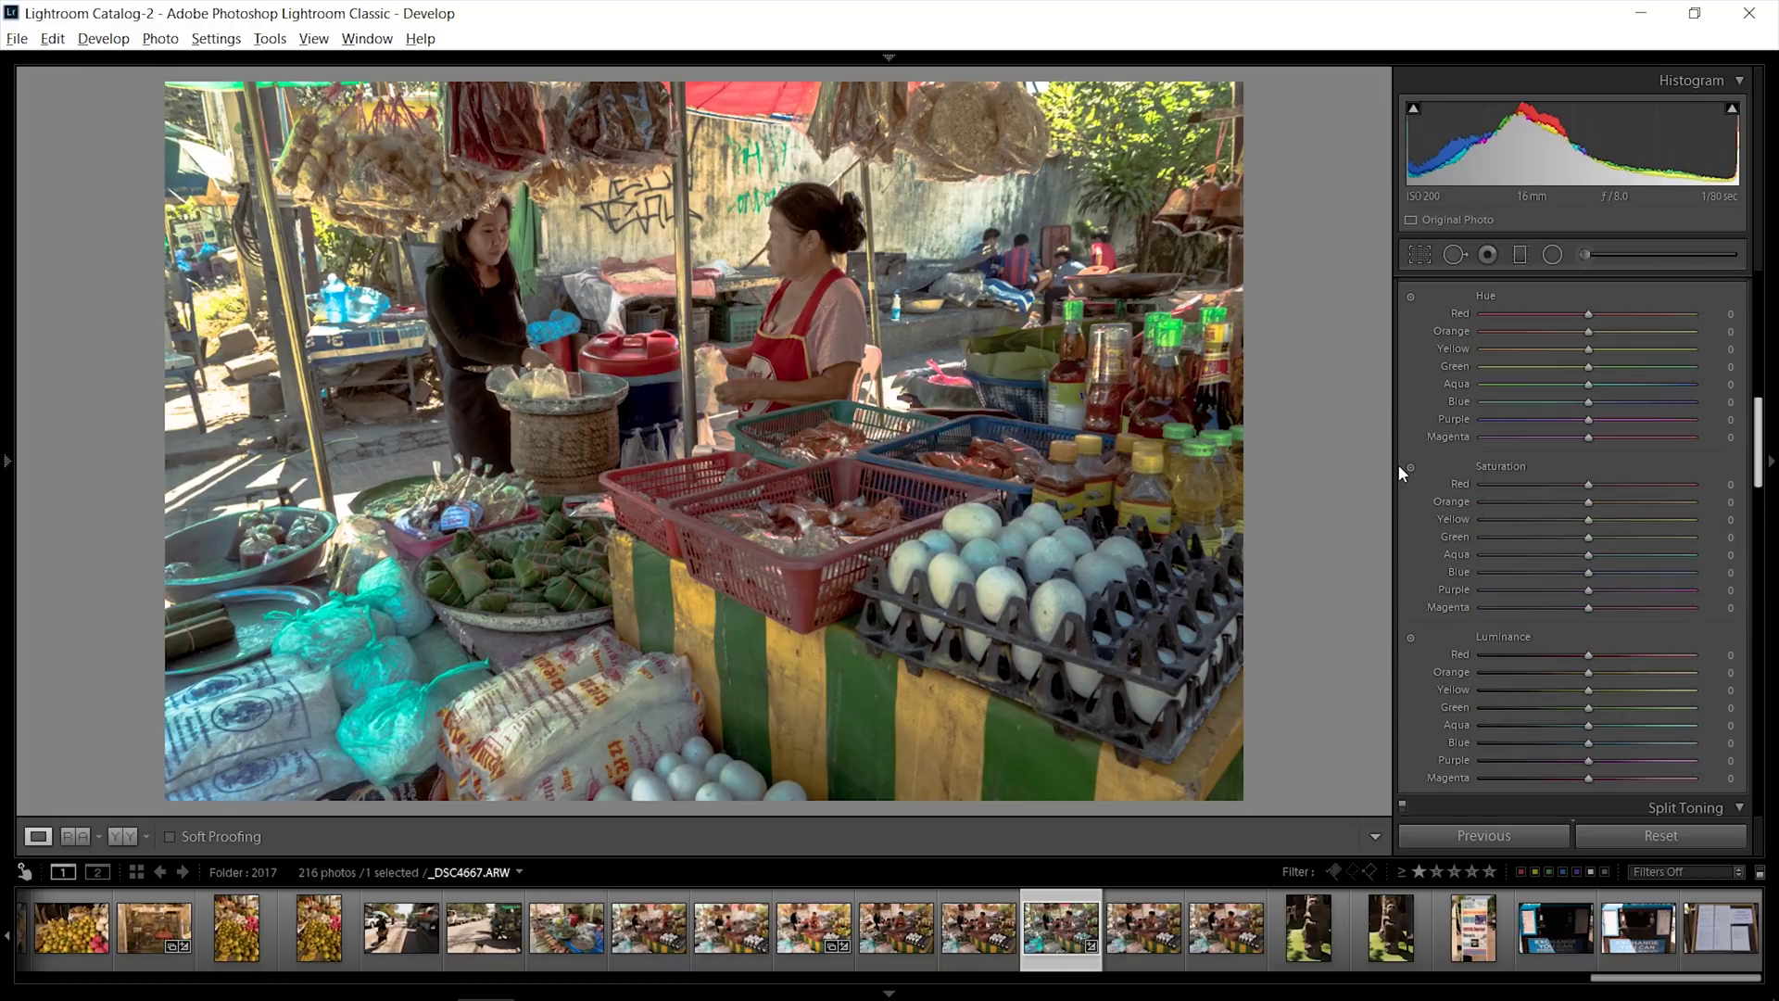
In HSL, mute red/orange saturation, shift their hue, boost yellow saturation and brighten reds
{"action": "left_click", "coordinate": [1410, 466]}
{"action": "left_click_drag", "start_coordinate": [799, 436], "coordinate": [799, 482]}
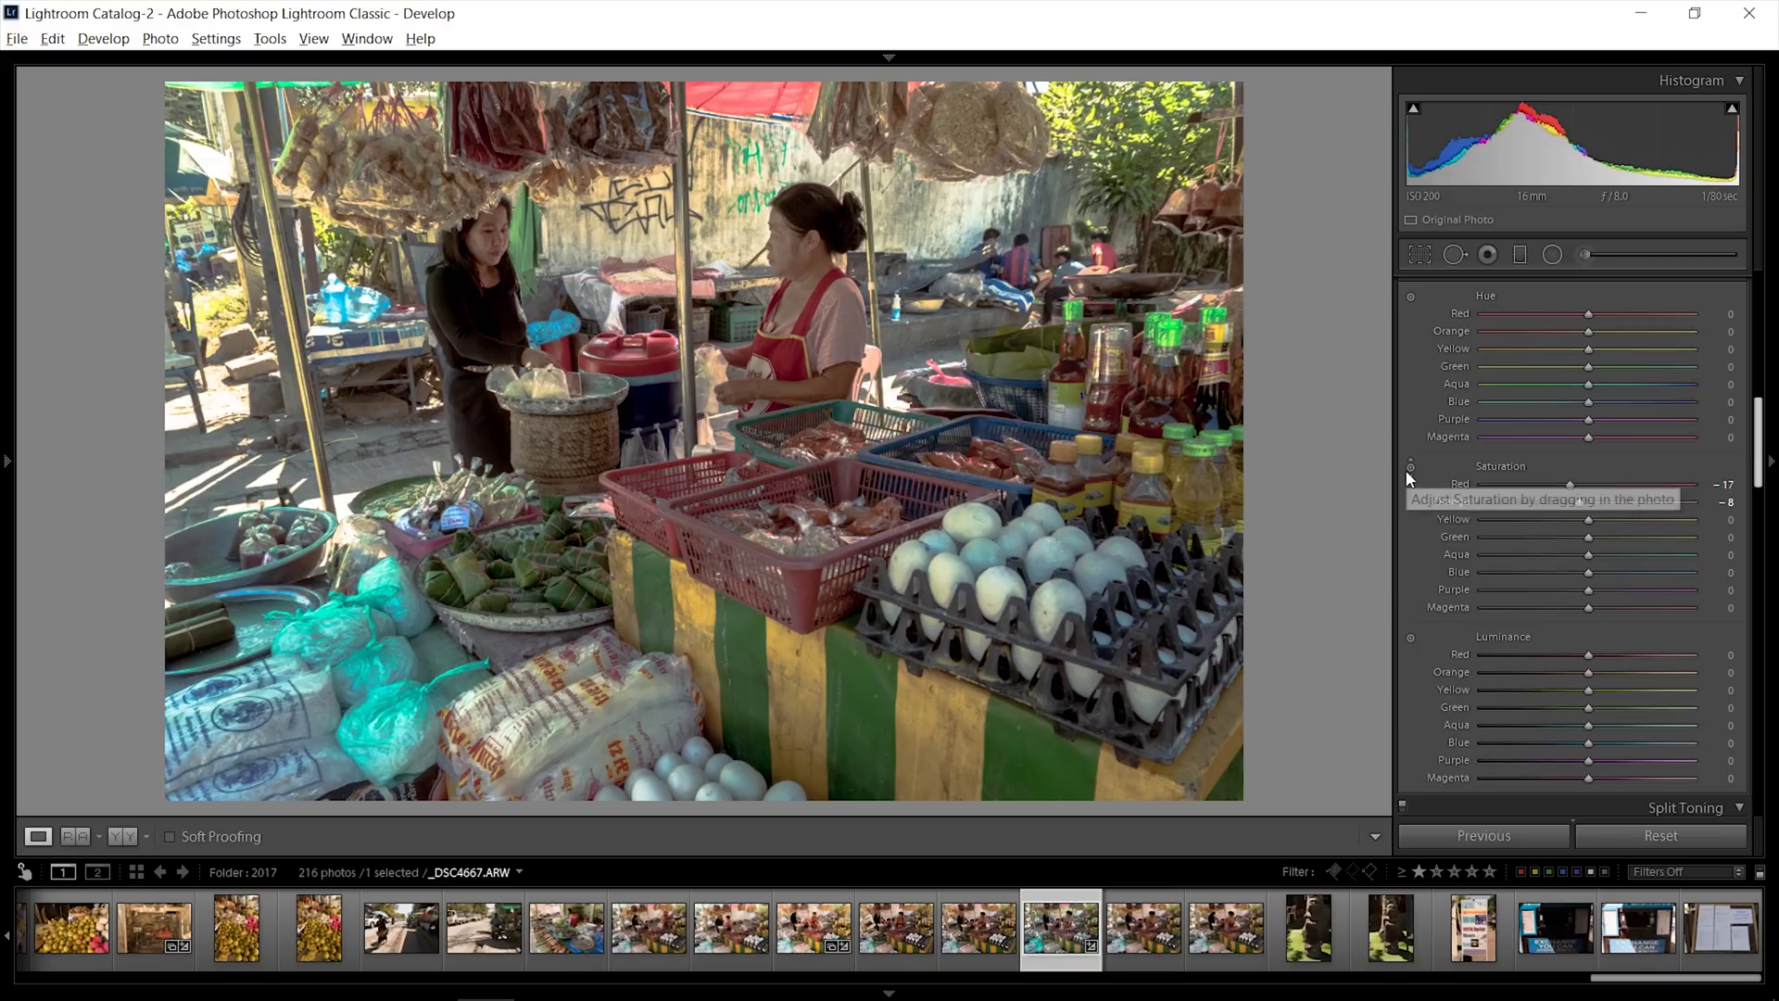
{"action": "left_click", "coordinate": [1413, 298]}
{"action": "left_click_drag", "start_coordinate": [918, 363], "coordinate": [918, 336]}
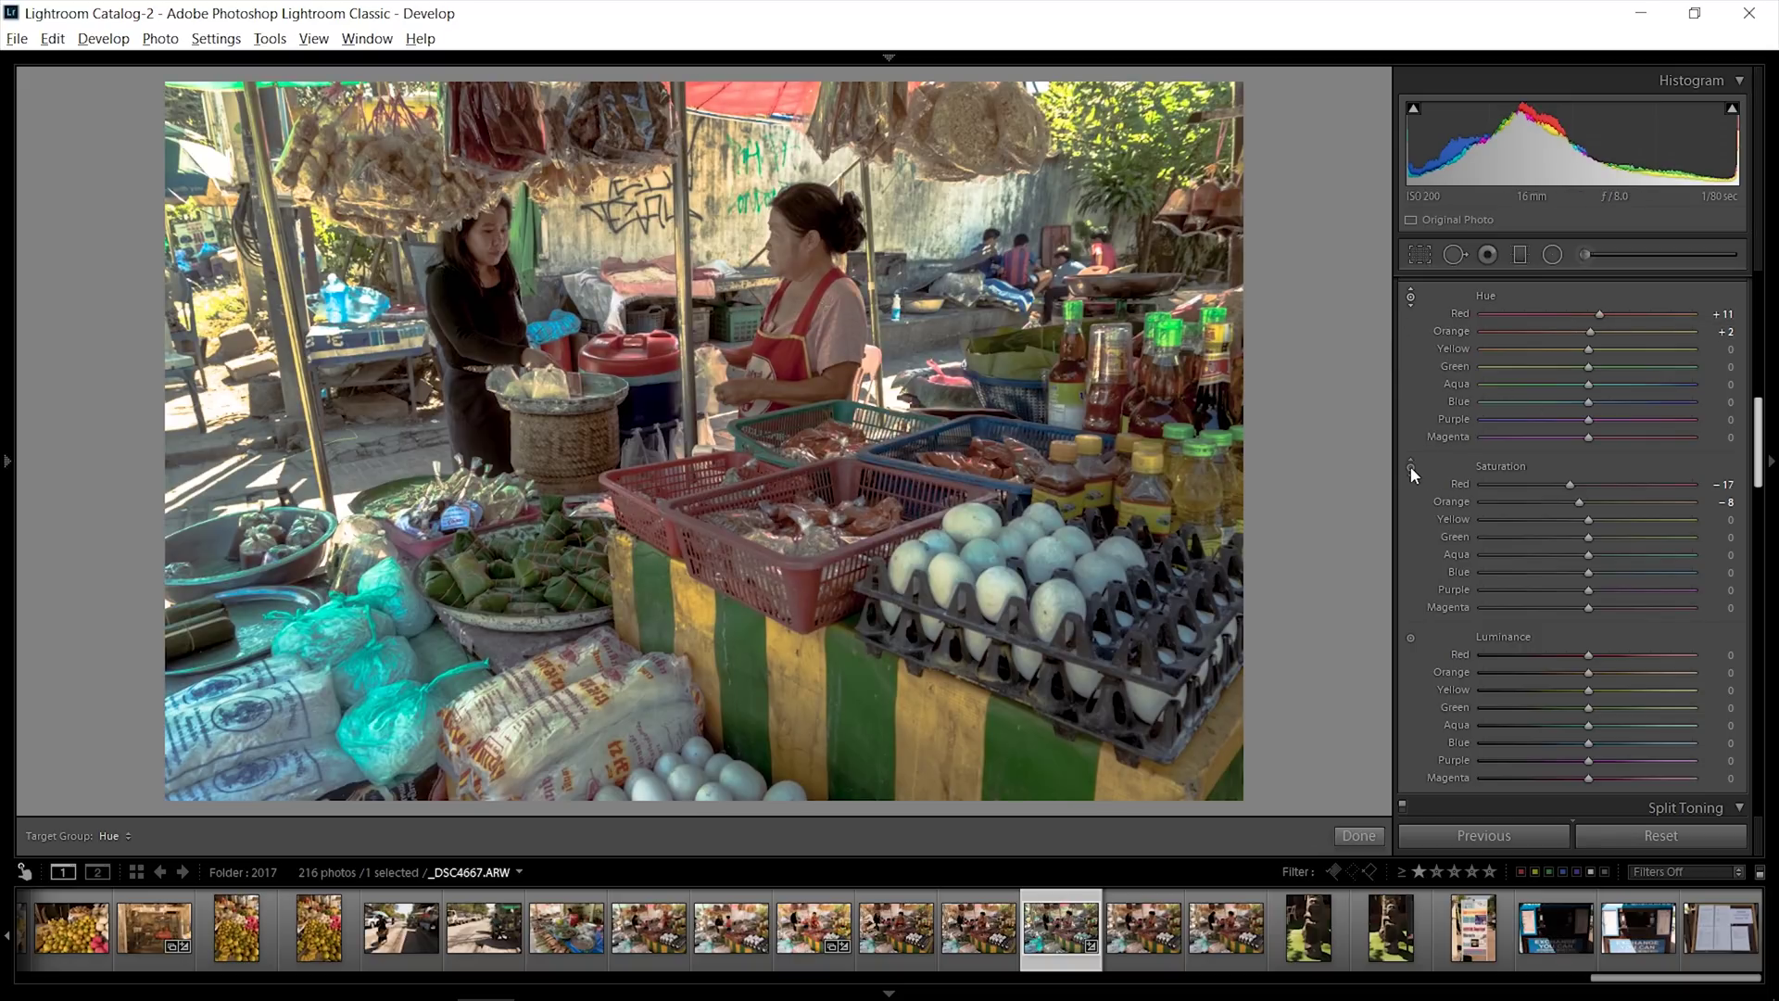
{"action": "mouse_move", "coordinate": [1589, 519]}
{"action": "left_mouse_down"}
{"action": "mouse_move", "coordinate": [1633, 515]}
{"action": "mouse_move", "coordinate": [1598, 501]}
{"action": "left_mouse_up"}
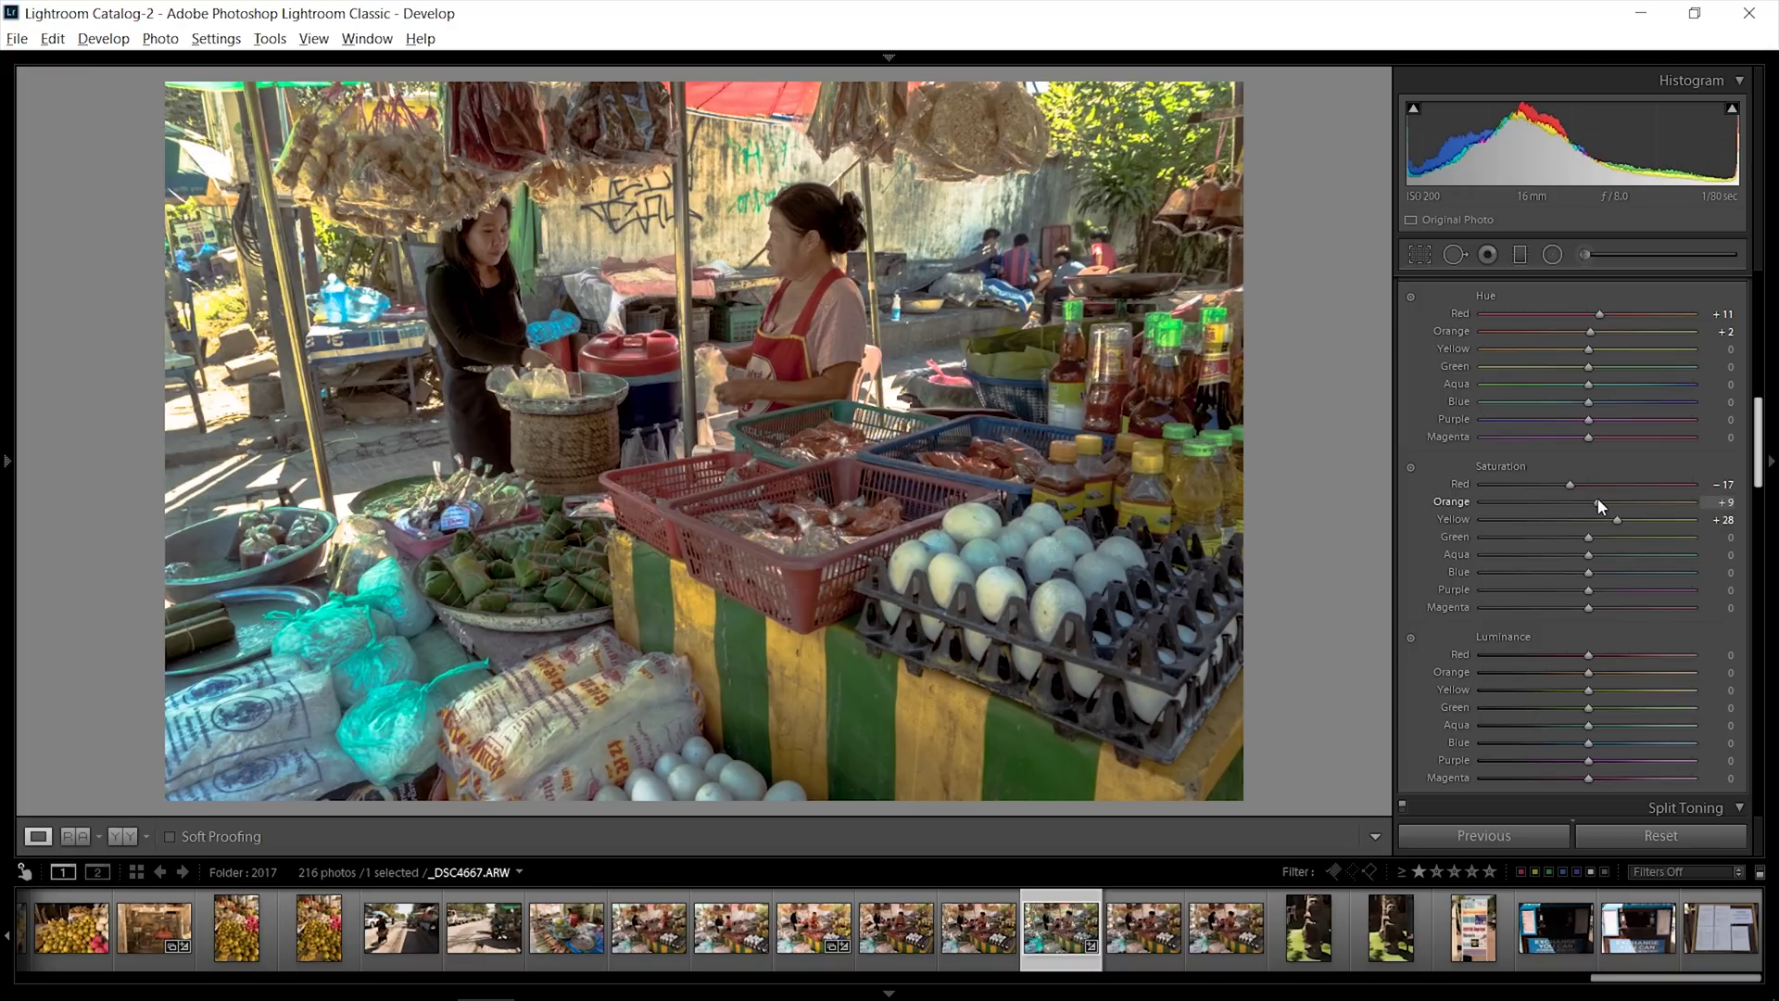
{"action": "left_click", "coordinate": [1637, 654]}
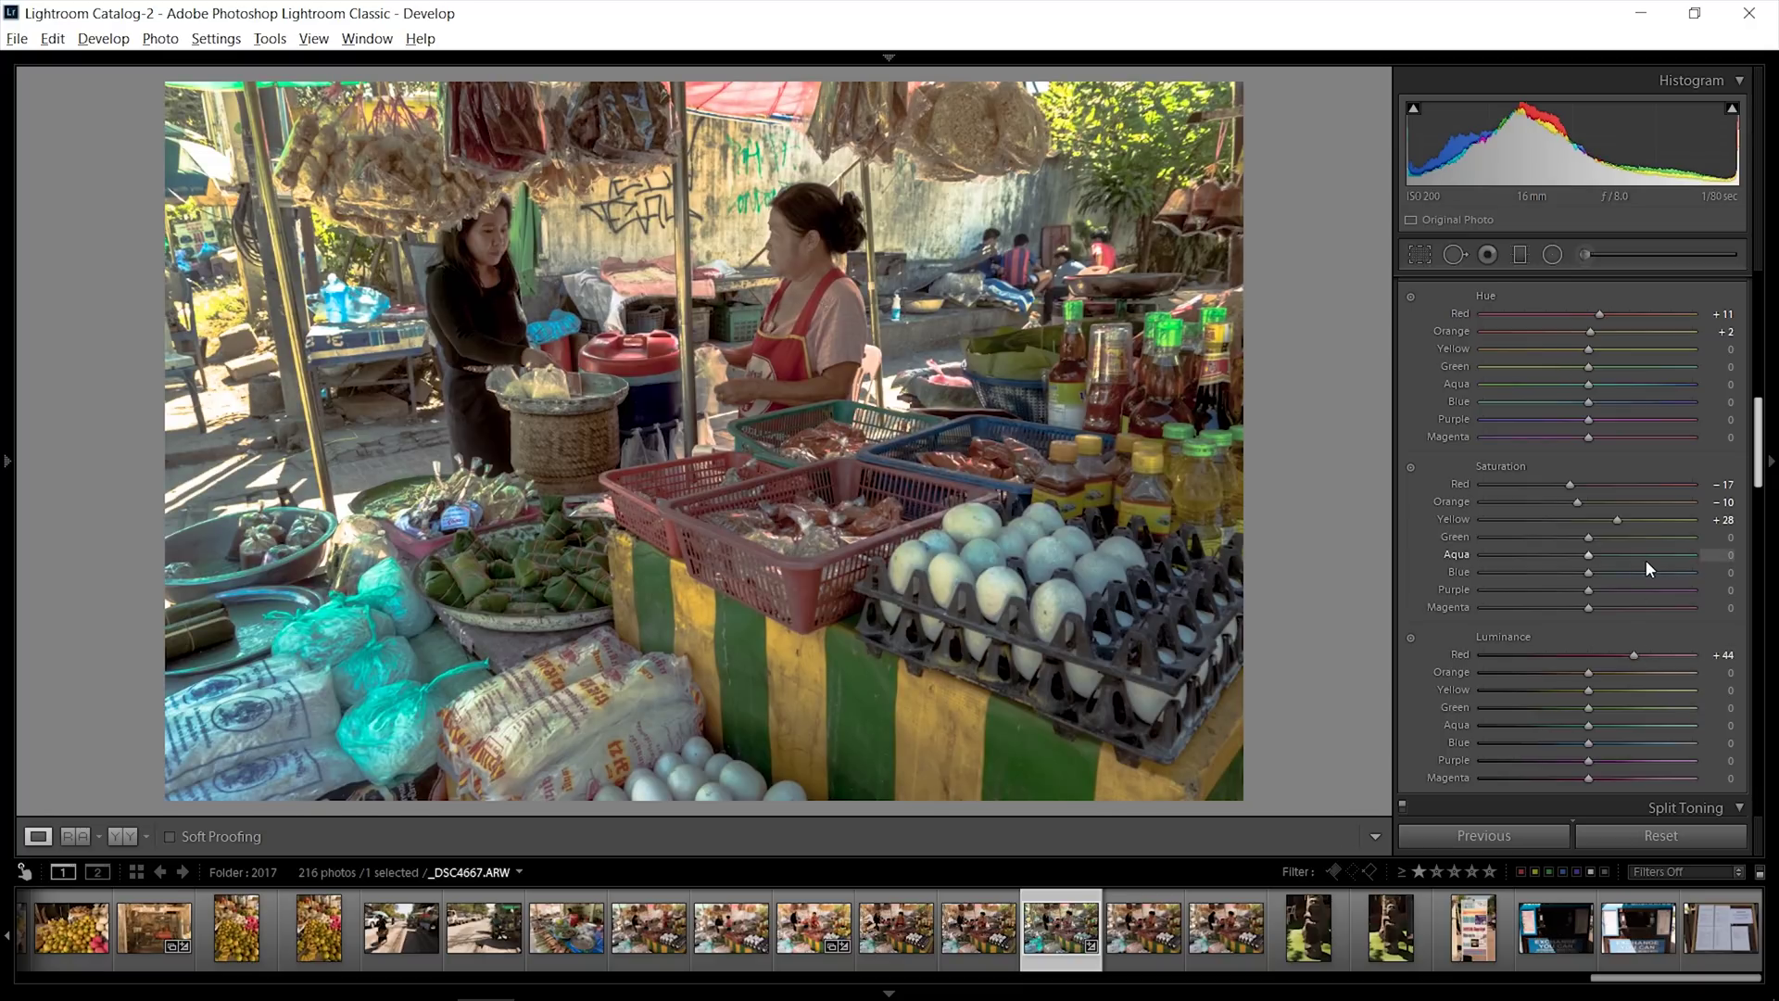
{"action": "scroll", "coordinate": [1760, 474], "scroll_direction": "up", "scroll_amount": 5}
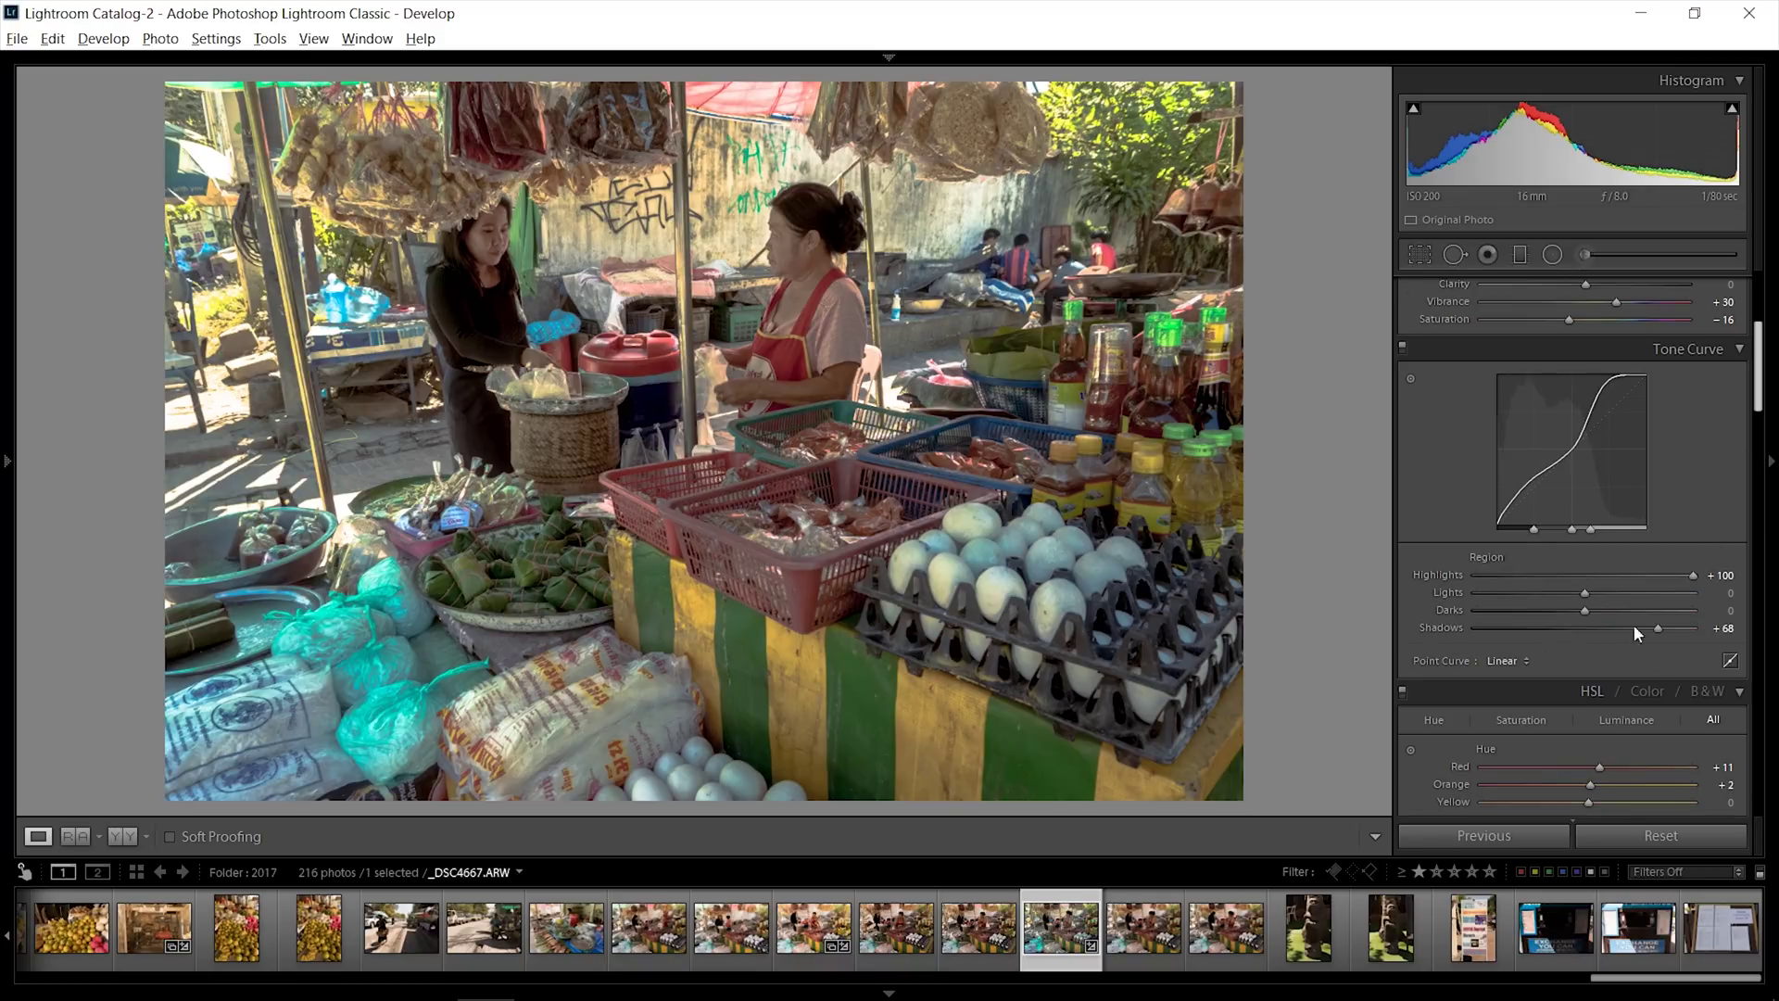
Set overall Saturation to −11 and raise Contrast slightly in the Basic panel
{"action": "scroll", "coordinate": [1612, 619], "scroll_direction": "up", "scroll_amount": 4}
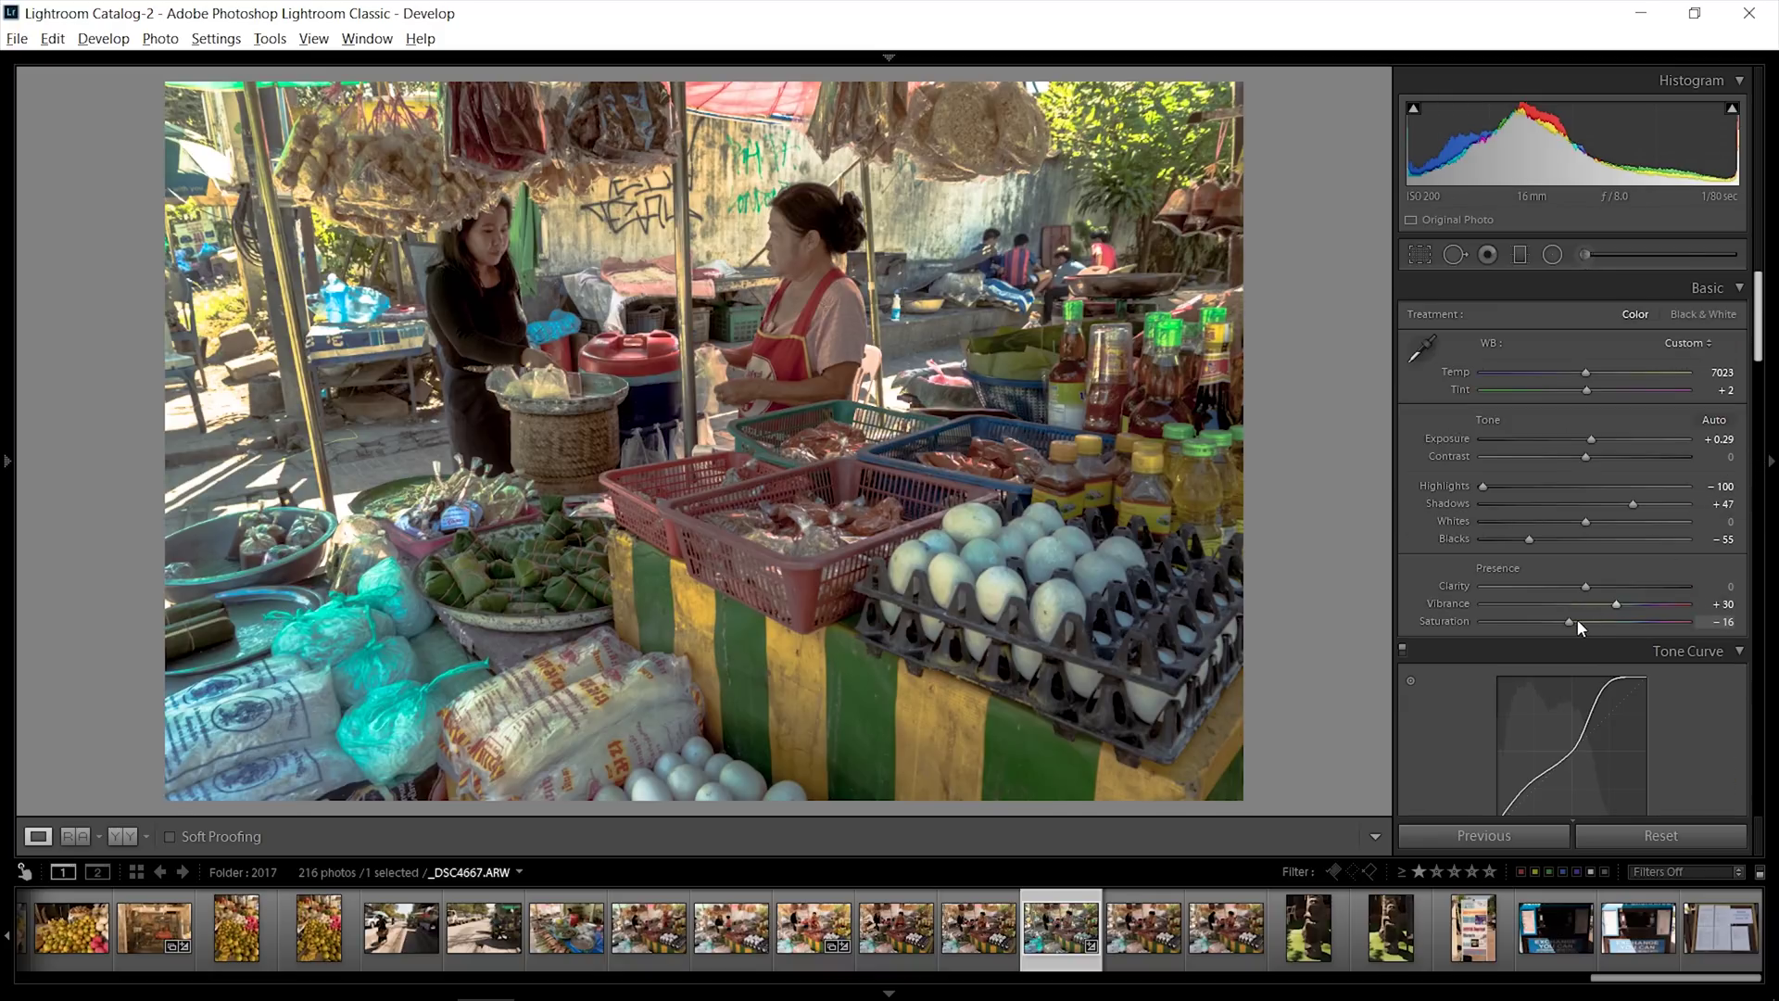
{"action": "left_click_drag", "start_coordinate": [1576, 621], "coordinate": [1580, 620]}
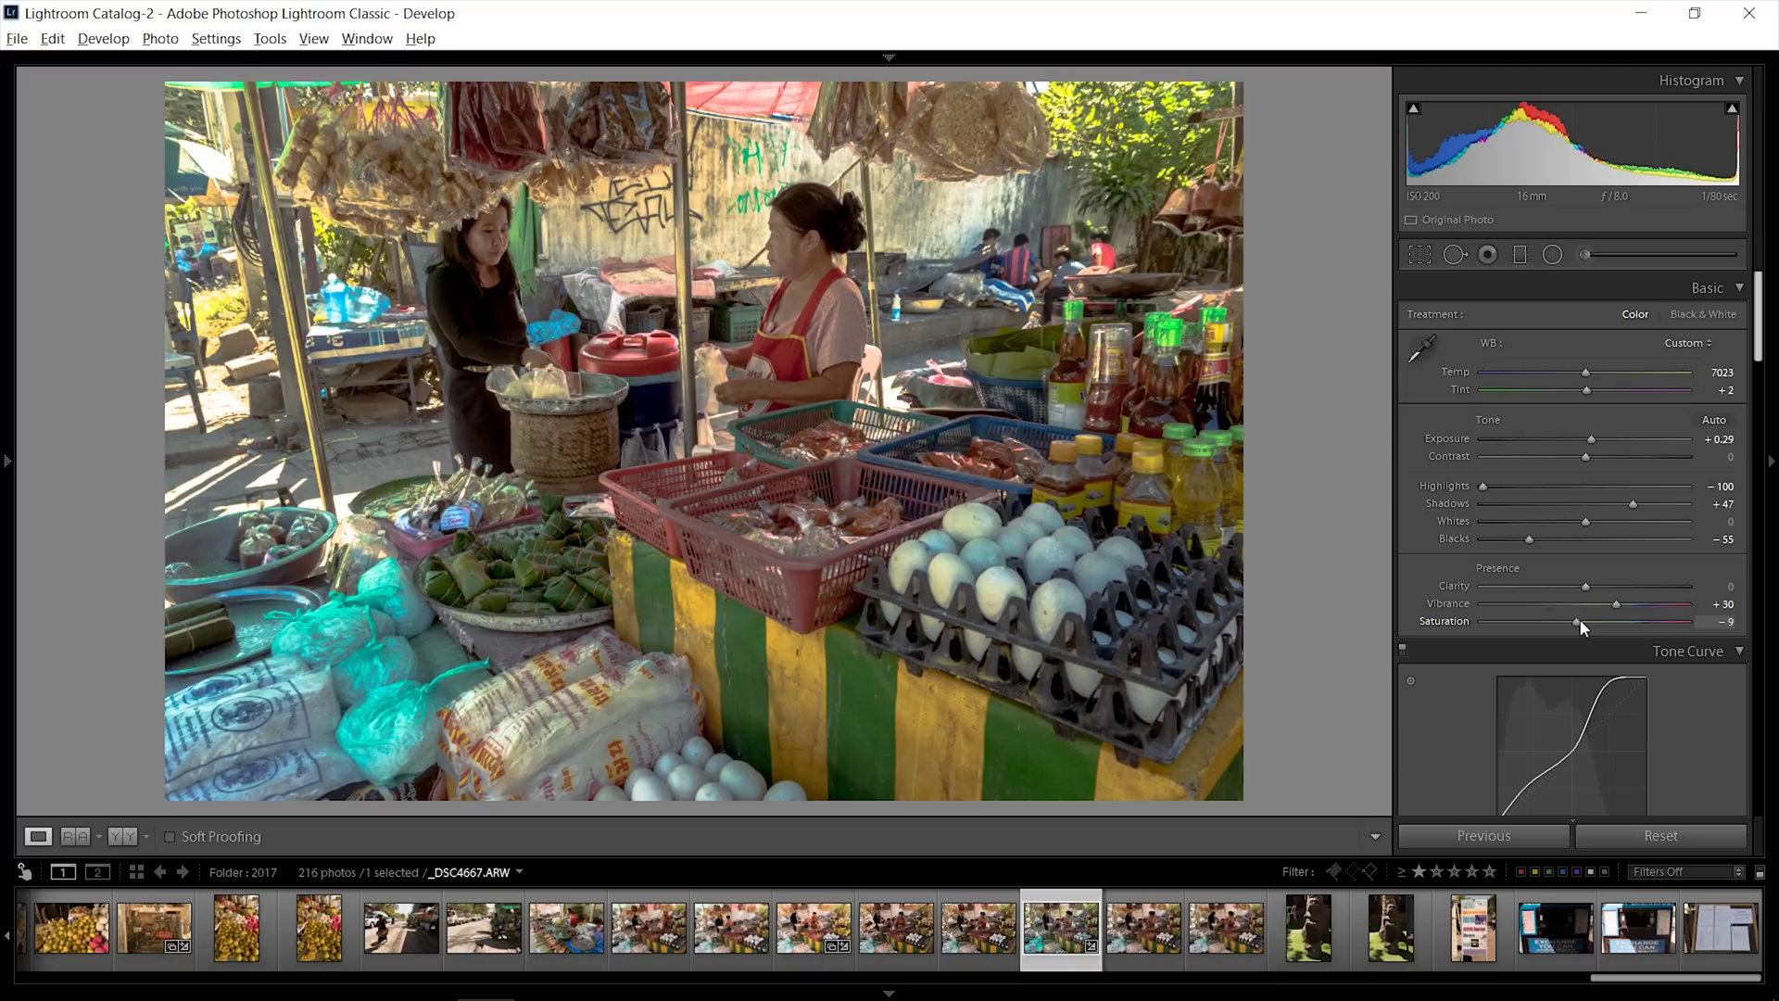
{"action": "left_click_drag", "start_coordinate": [1577, 619], "coordinate": [1574, 619]}
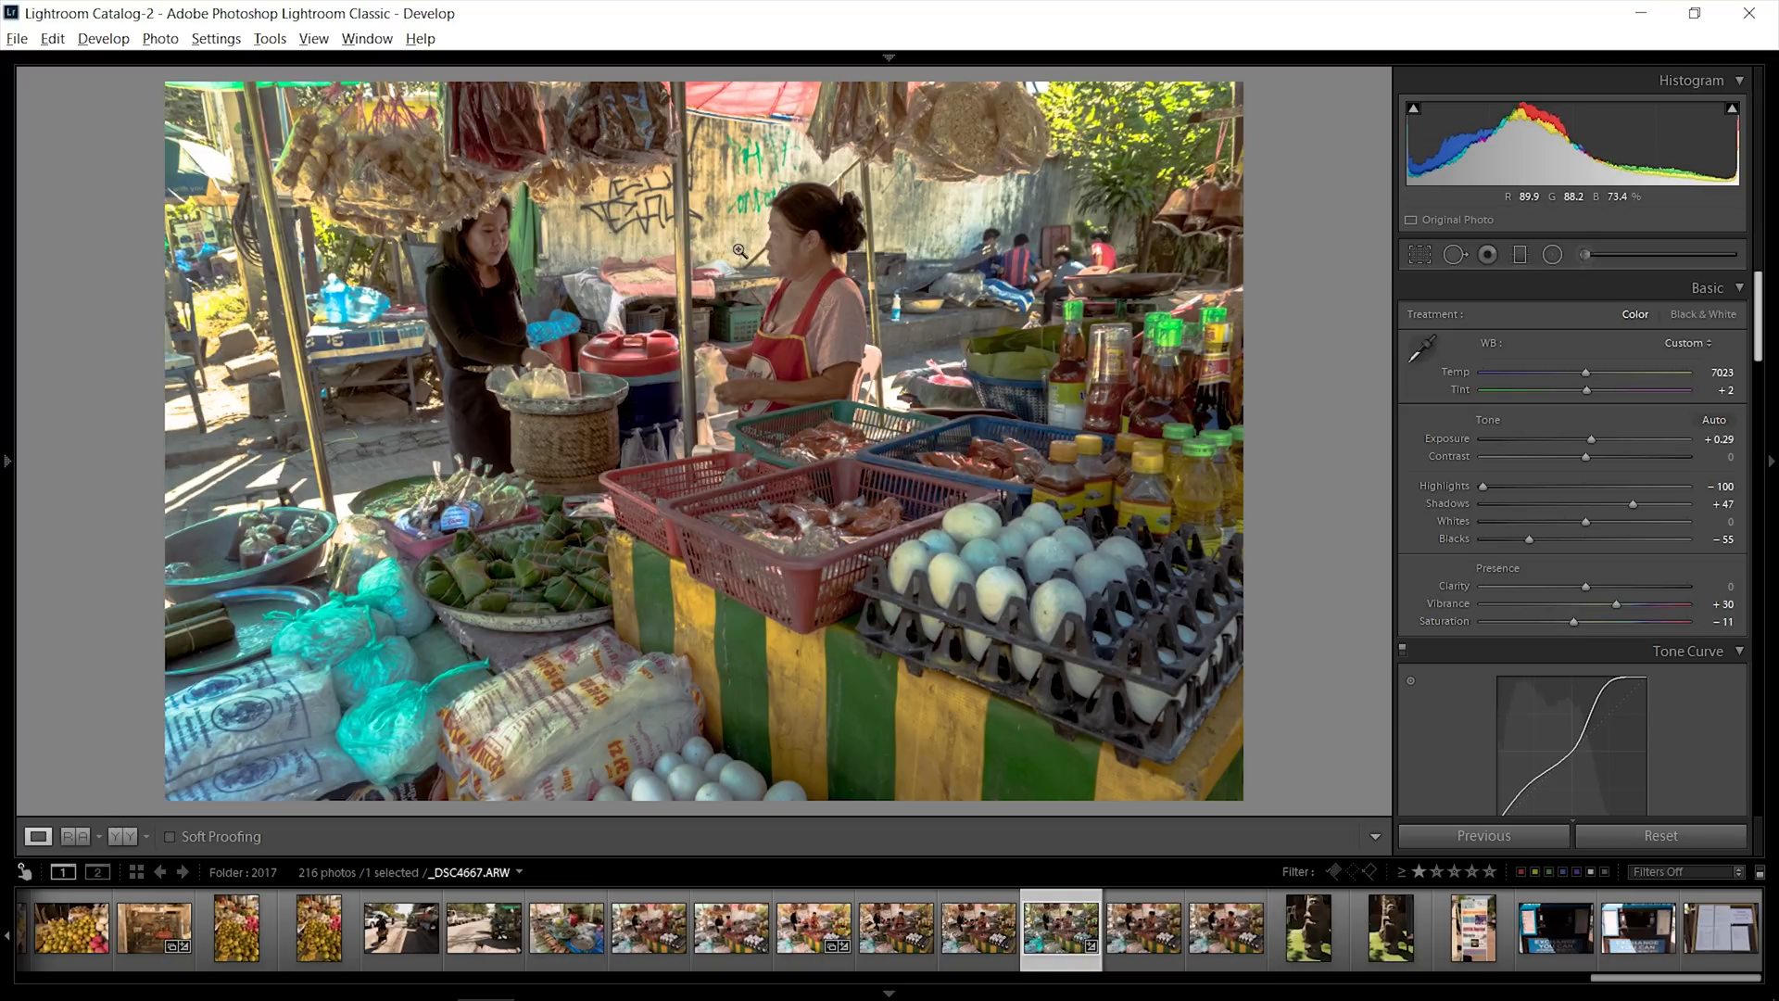
{"action": "mouse_move", "coordinate": [1586, 456]}
{"action": "left_mouse_down"}
{"action": "mouse_move", "coordinate": [1626, 456]}
{"action": "mouse_move", "coordinate": [1553, 460]}
{"action": "mouse_move", "coordinate": [1594, 458]}
{"action": "left_mouse_up"}
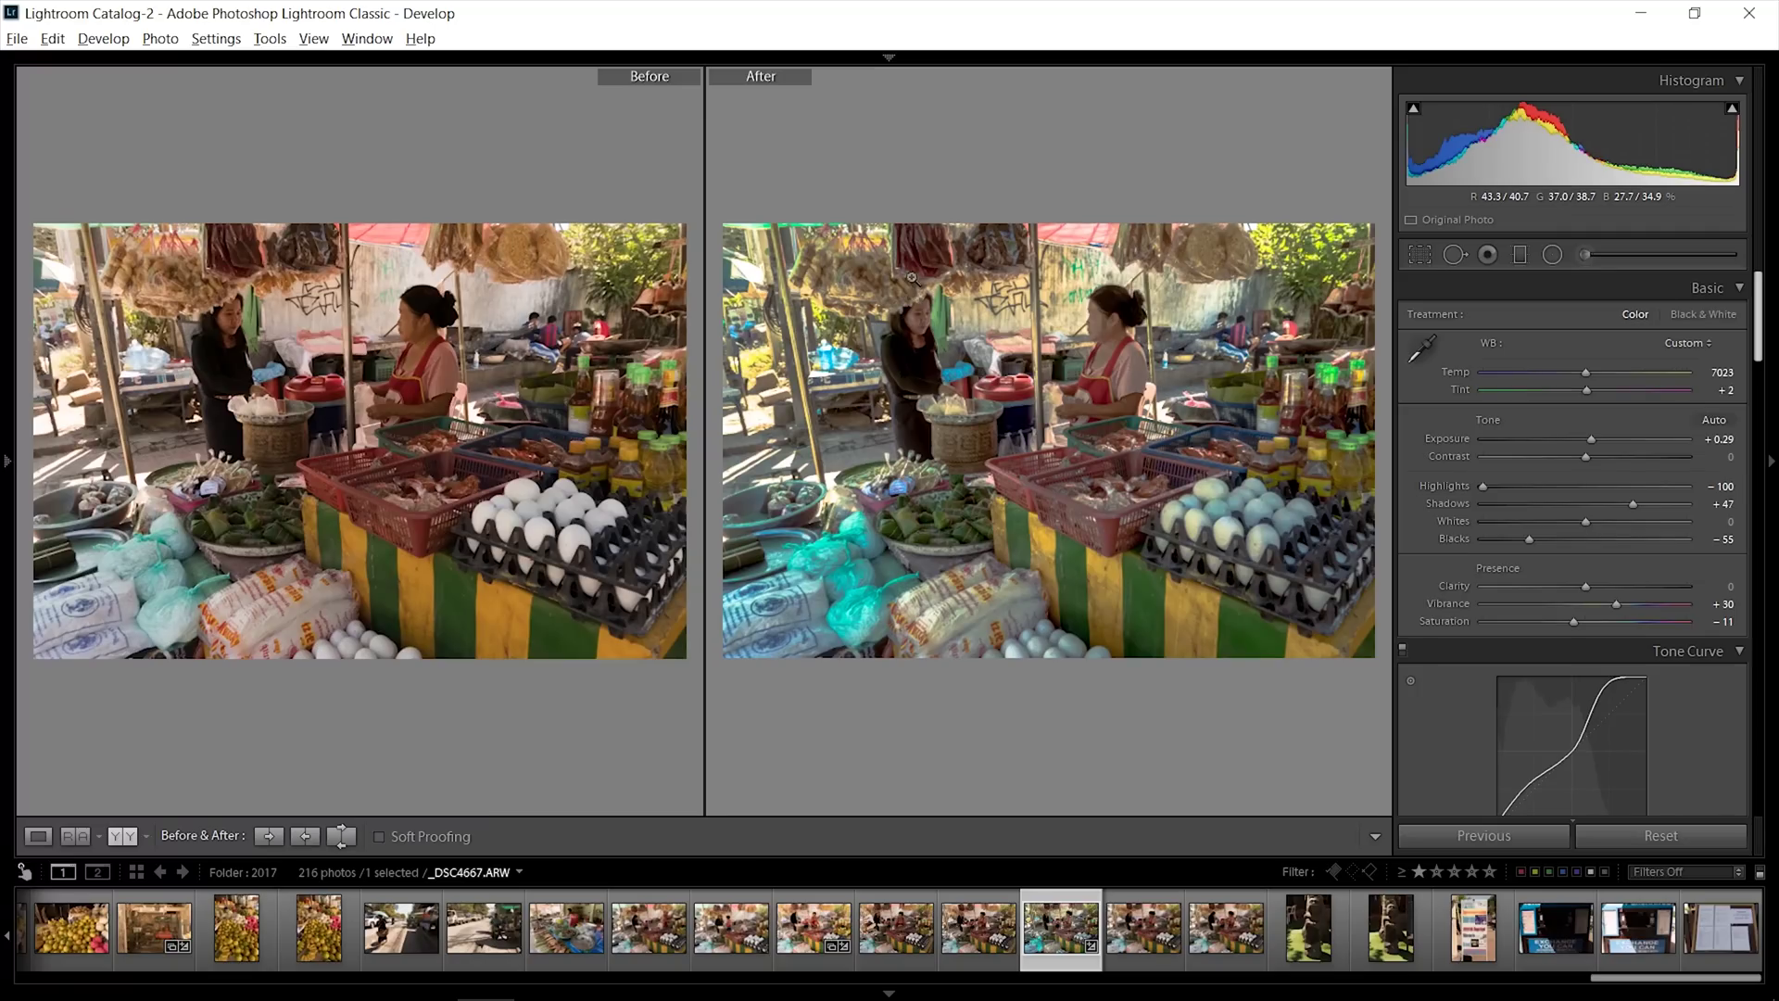
Deepen Blacks to −70 while comparing before/after close up on the red bucket, then refit
{"action": "left_click", "coordinate": [1120, 445]}
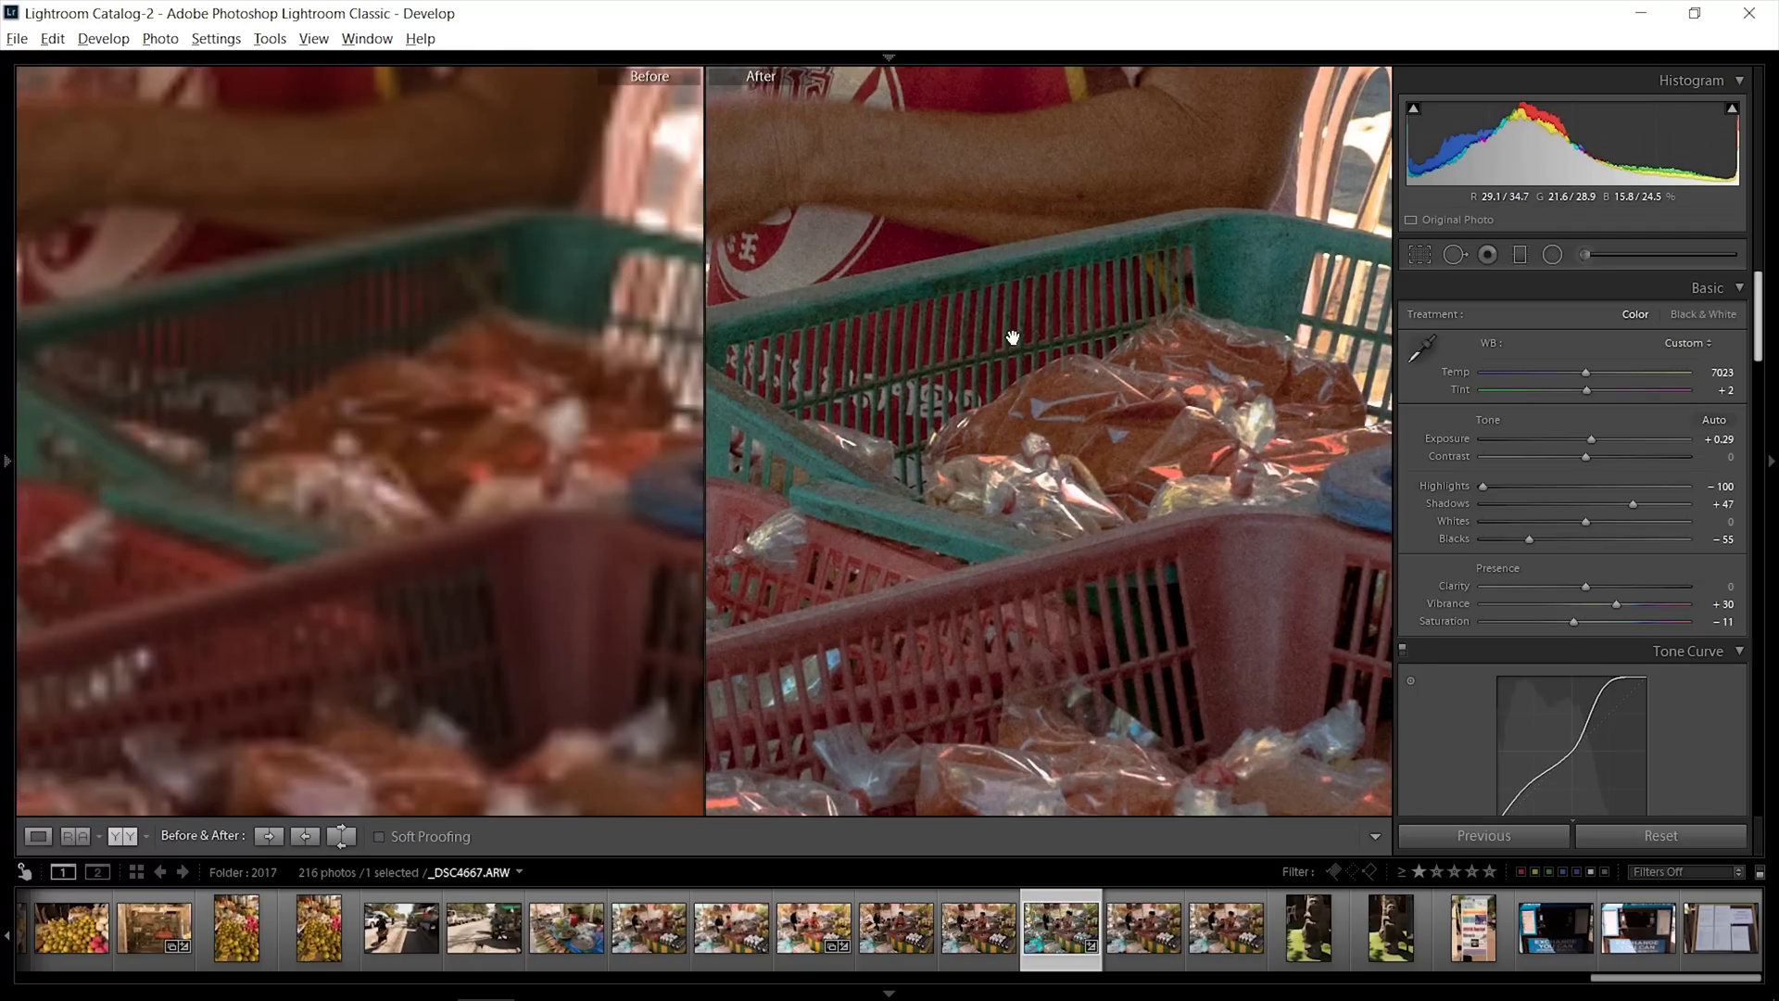
{"action": "left_click_drag", "start_coordinate": [1119, 445], "coordinate": [1524, 432]}
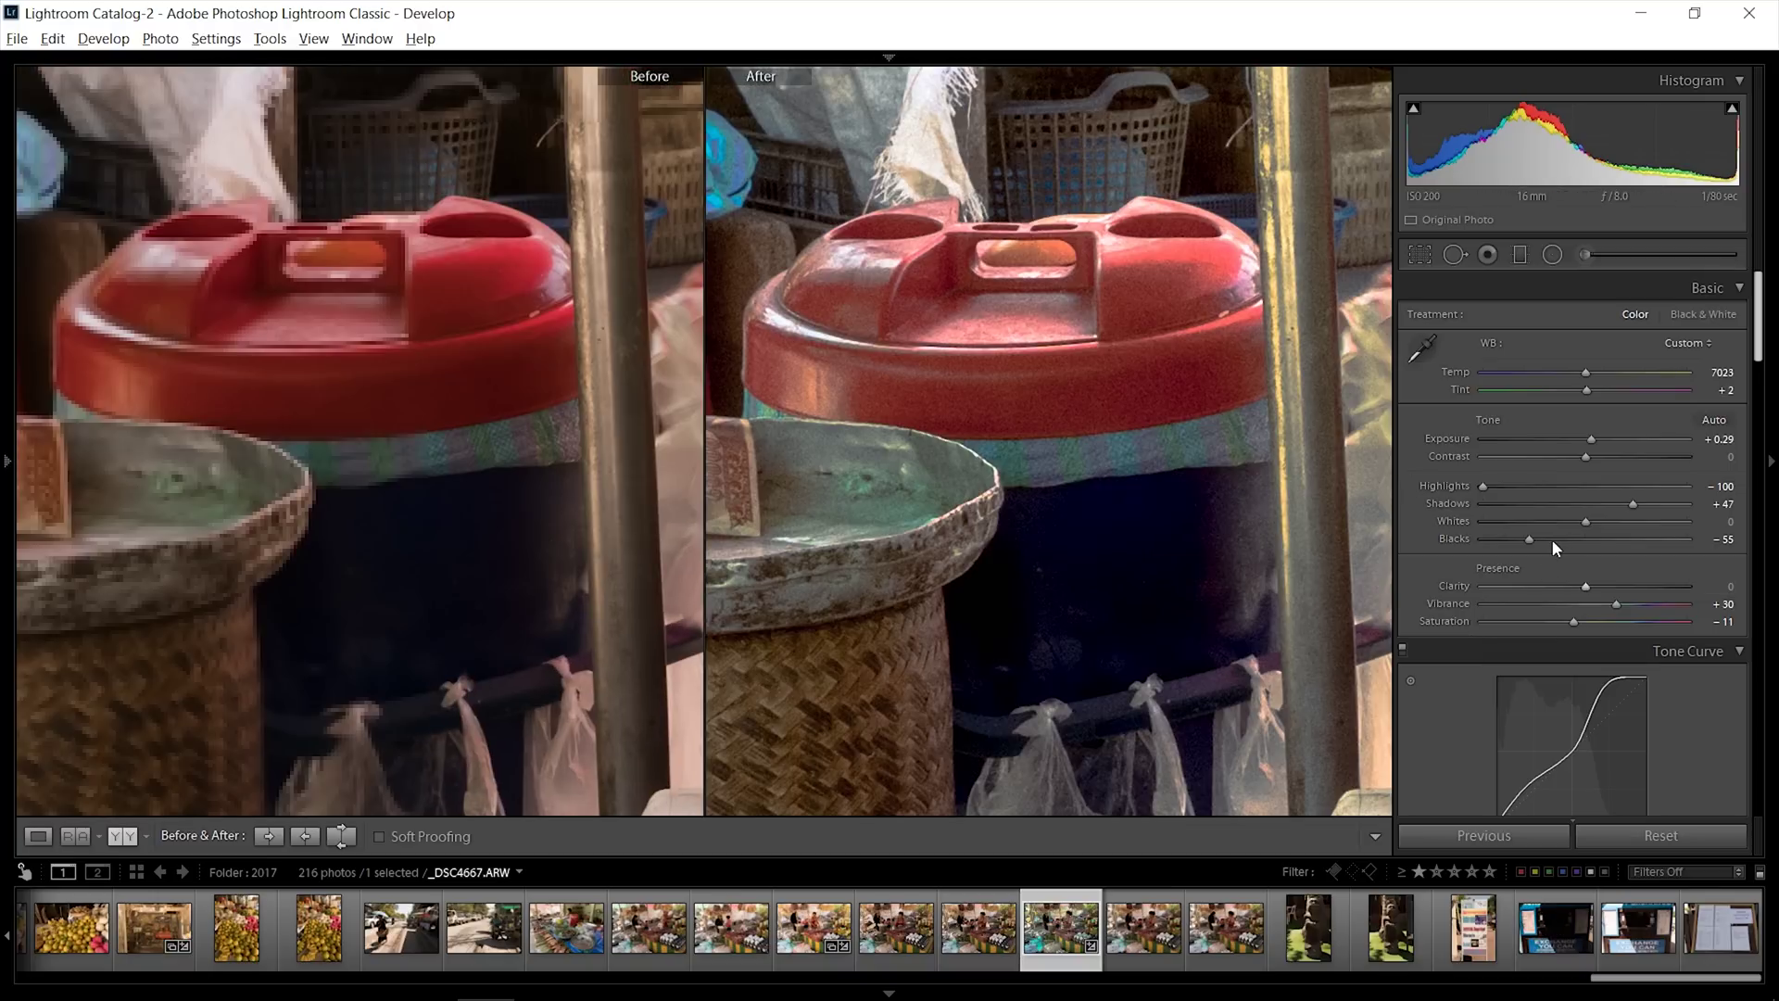
{"action": "left_click_drag", "start_coordinate": [1529, 539], "coordinate": [1519, 537]}
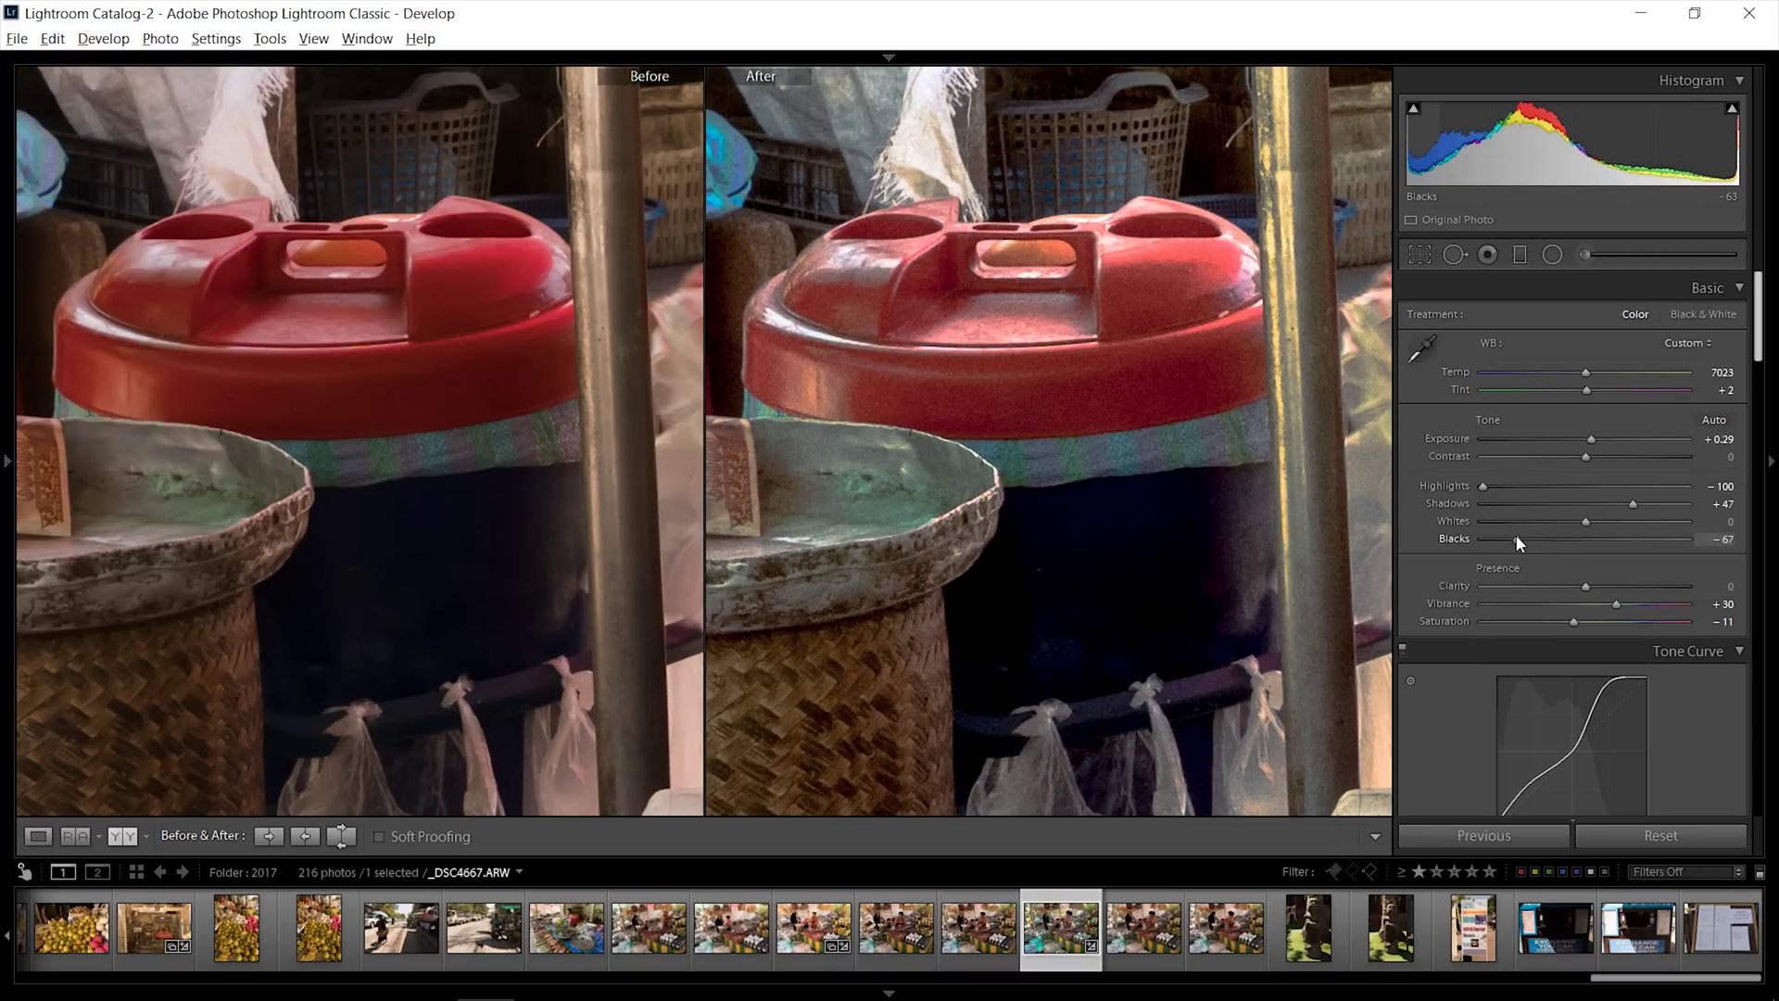
{"action": "left_click_drag", "start_coordinate": [1516, 537], "coordinate": [1513, 537]}
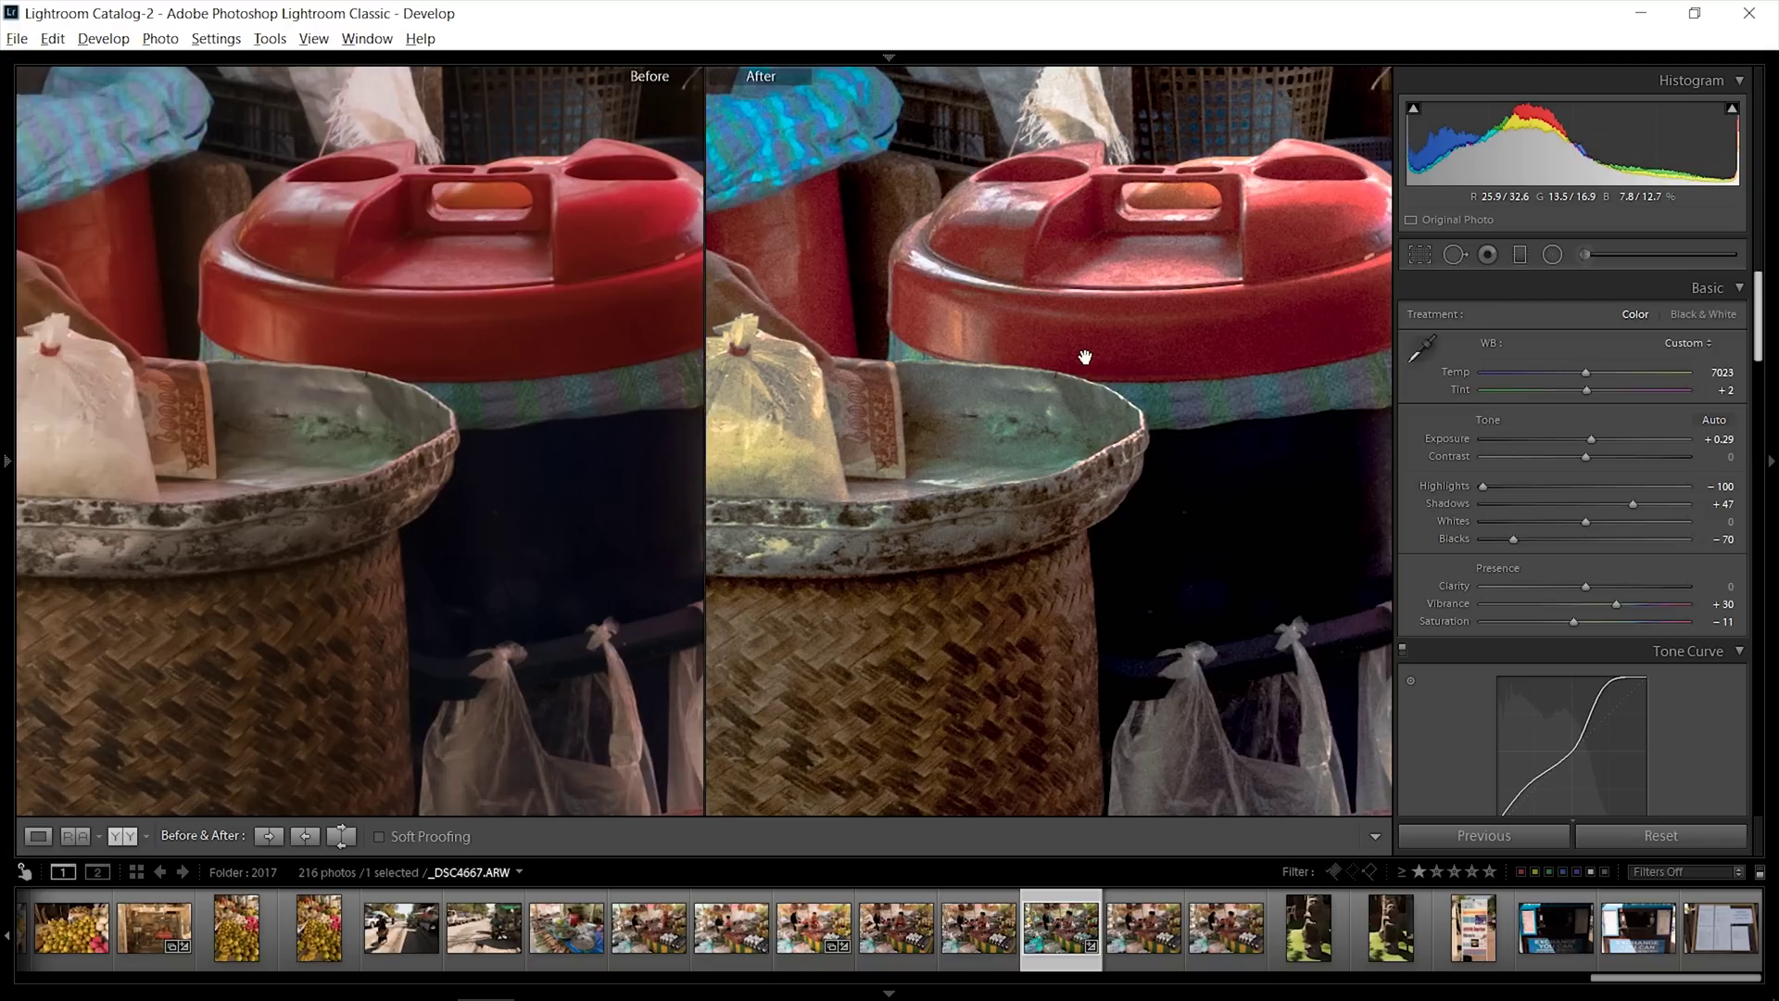
{"action": "left_click", "coordinate": [1081, 353]}
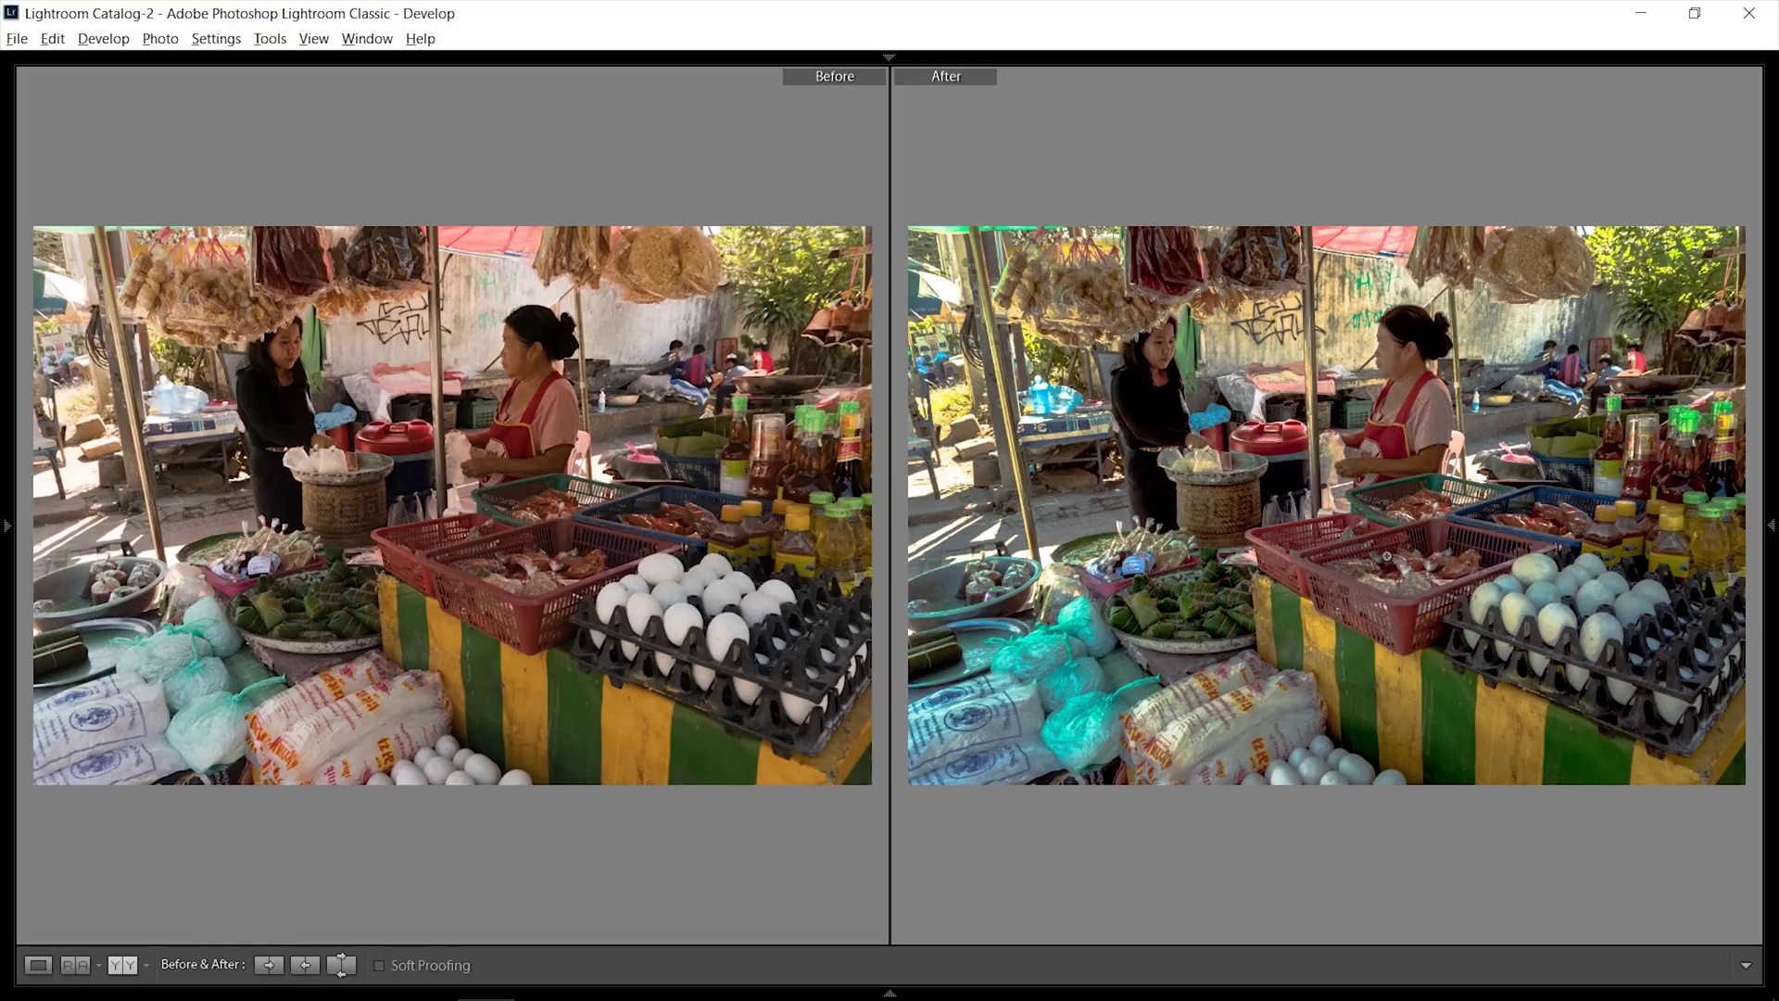
{"action": "left_click", "coordinate": [1185, 367]}
{"action": "left_click_drag", "start_coordinate": [1185, 367], "coordinate": [1365, 488]}
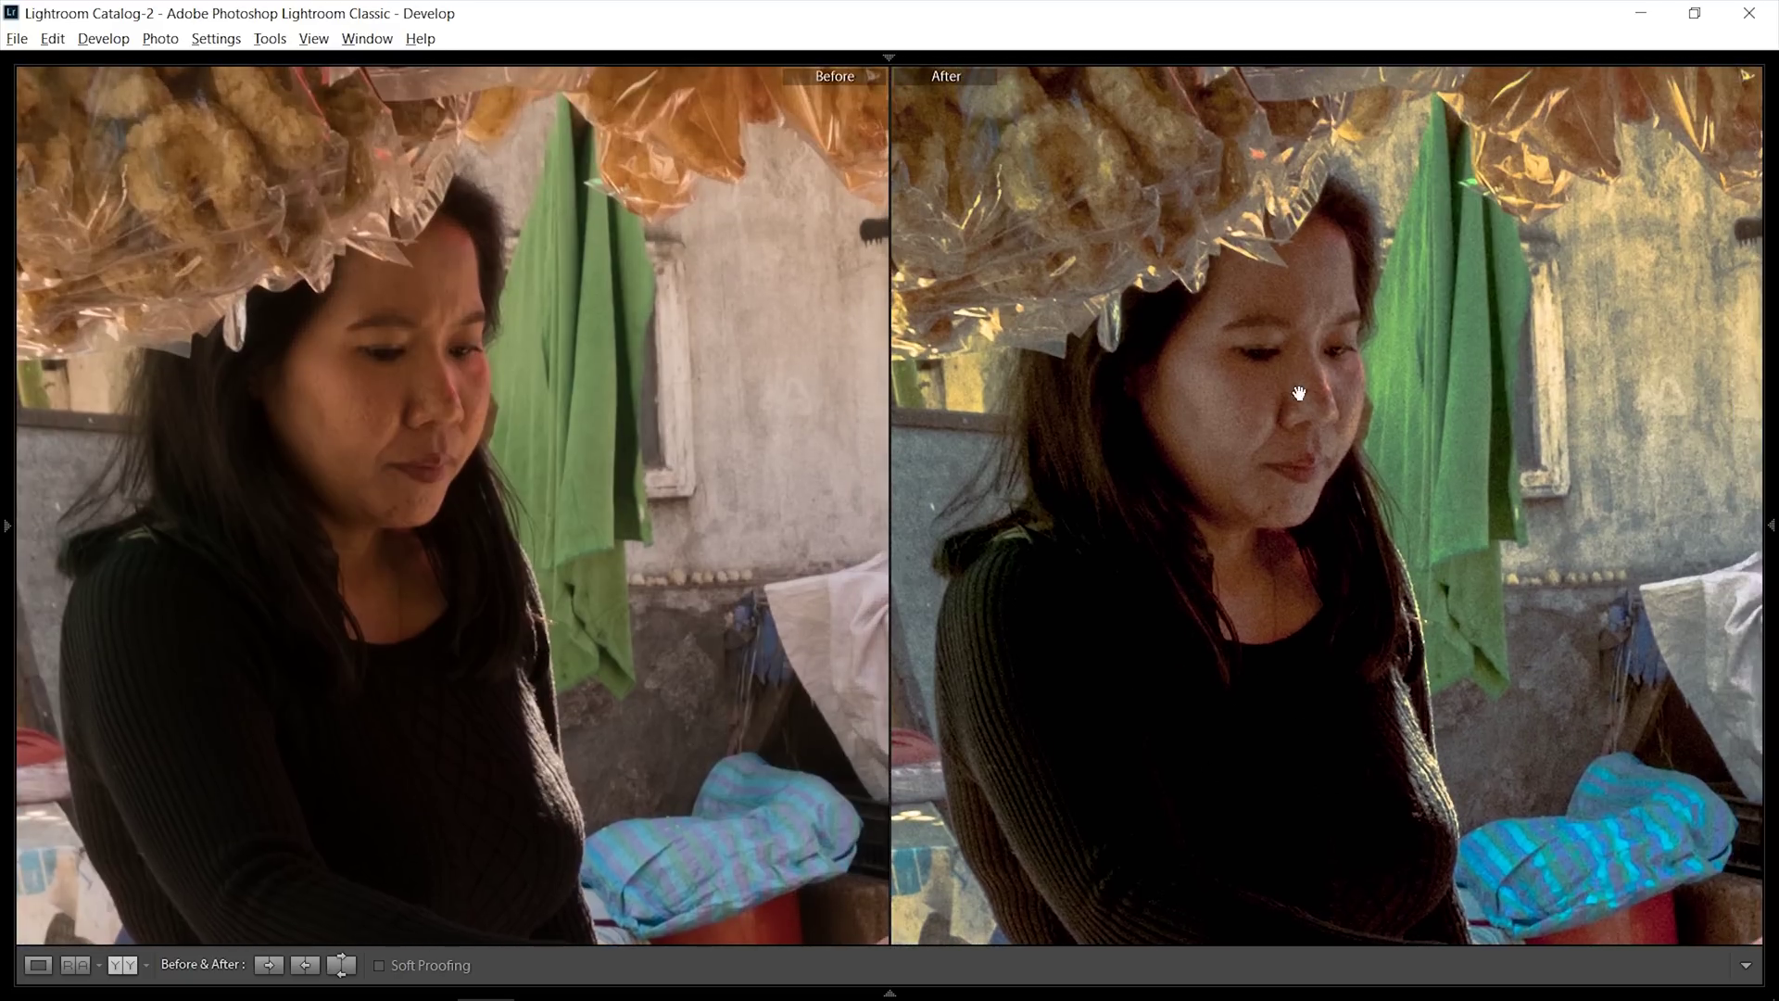
{"action": "left_click_drag", "start_coordinate": [1397, 419], "coordinate": [1034, 397]}
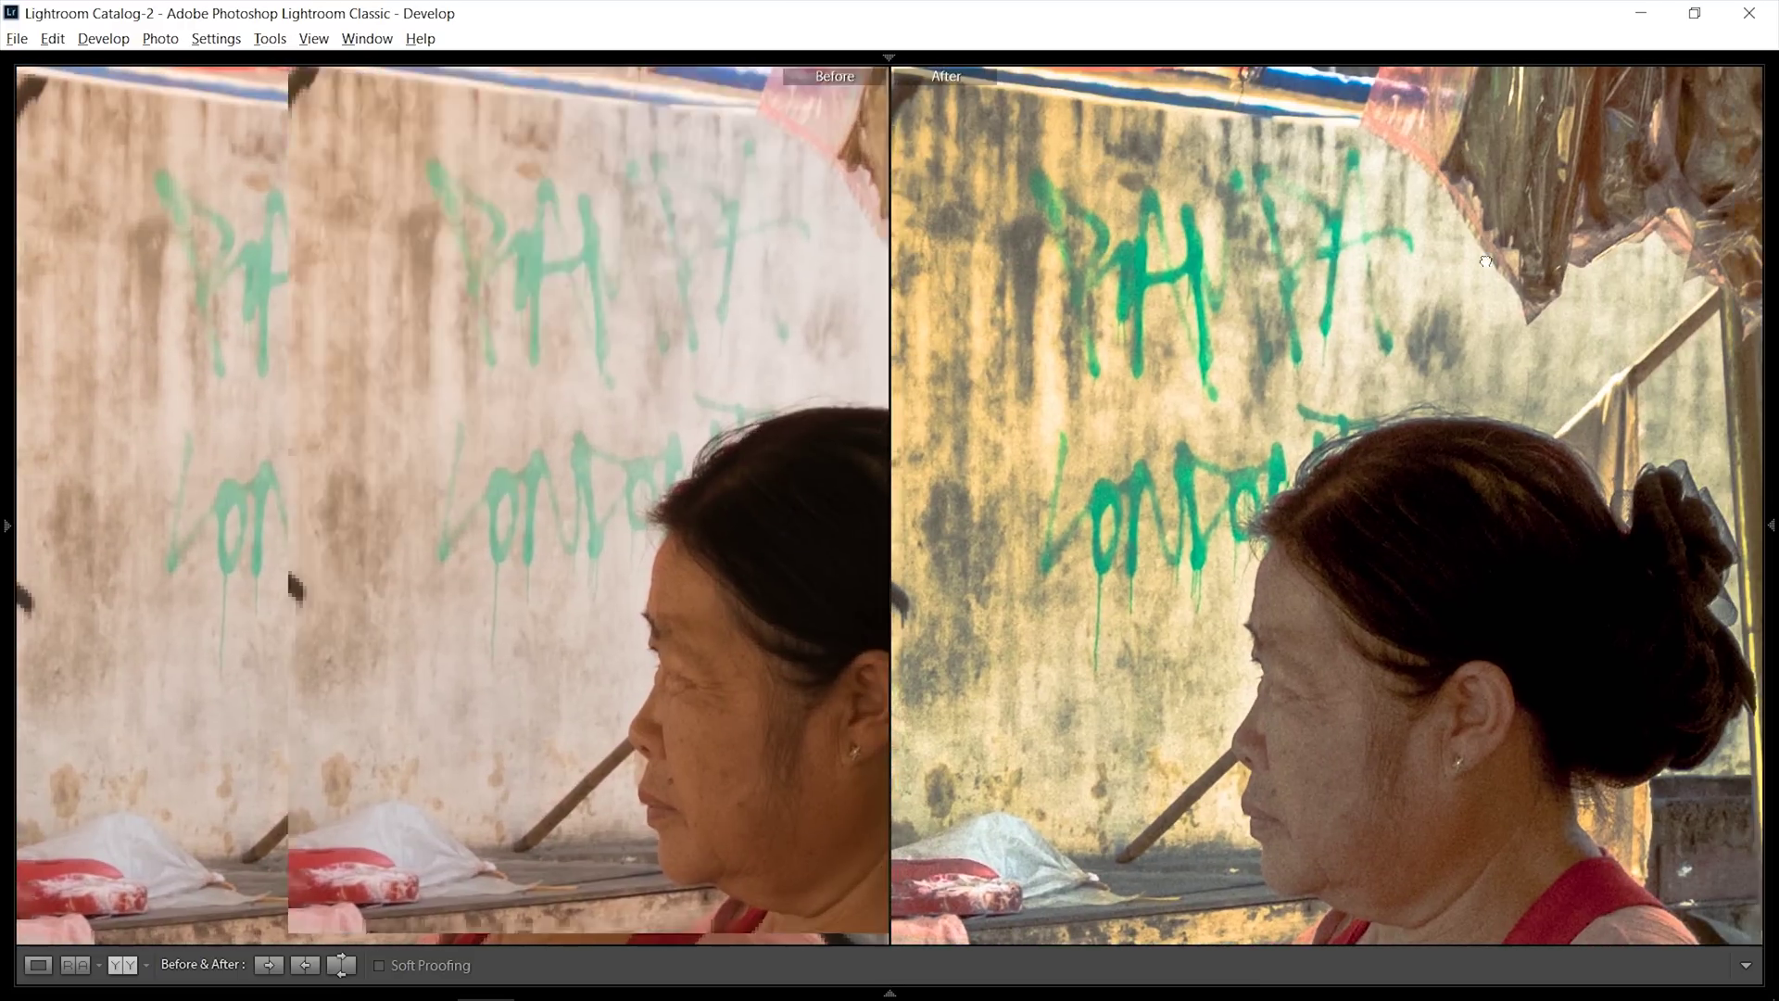
{"action": "left_click_drag", "start_coordinate": [927, 306], "coordinate": [1566, 306]}
{"action": "left_click_drag", "start_coordinate": [1223, 335], "coordinate": [906, 335]}
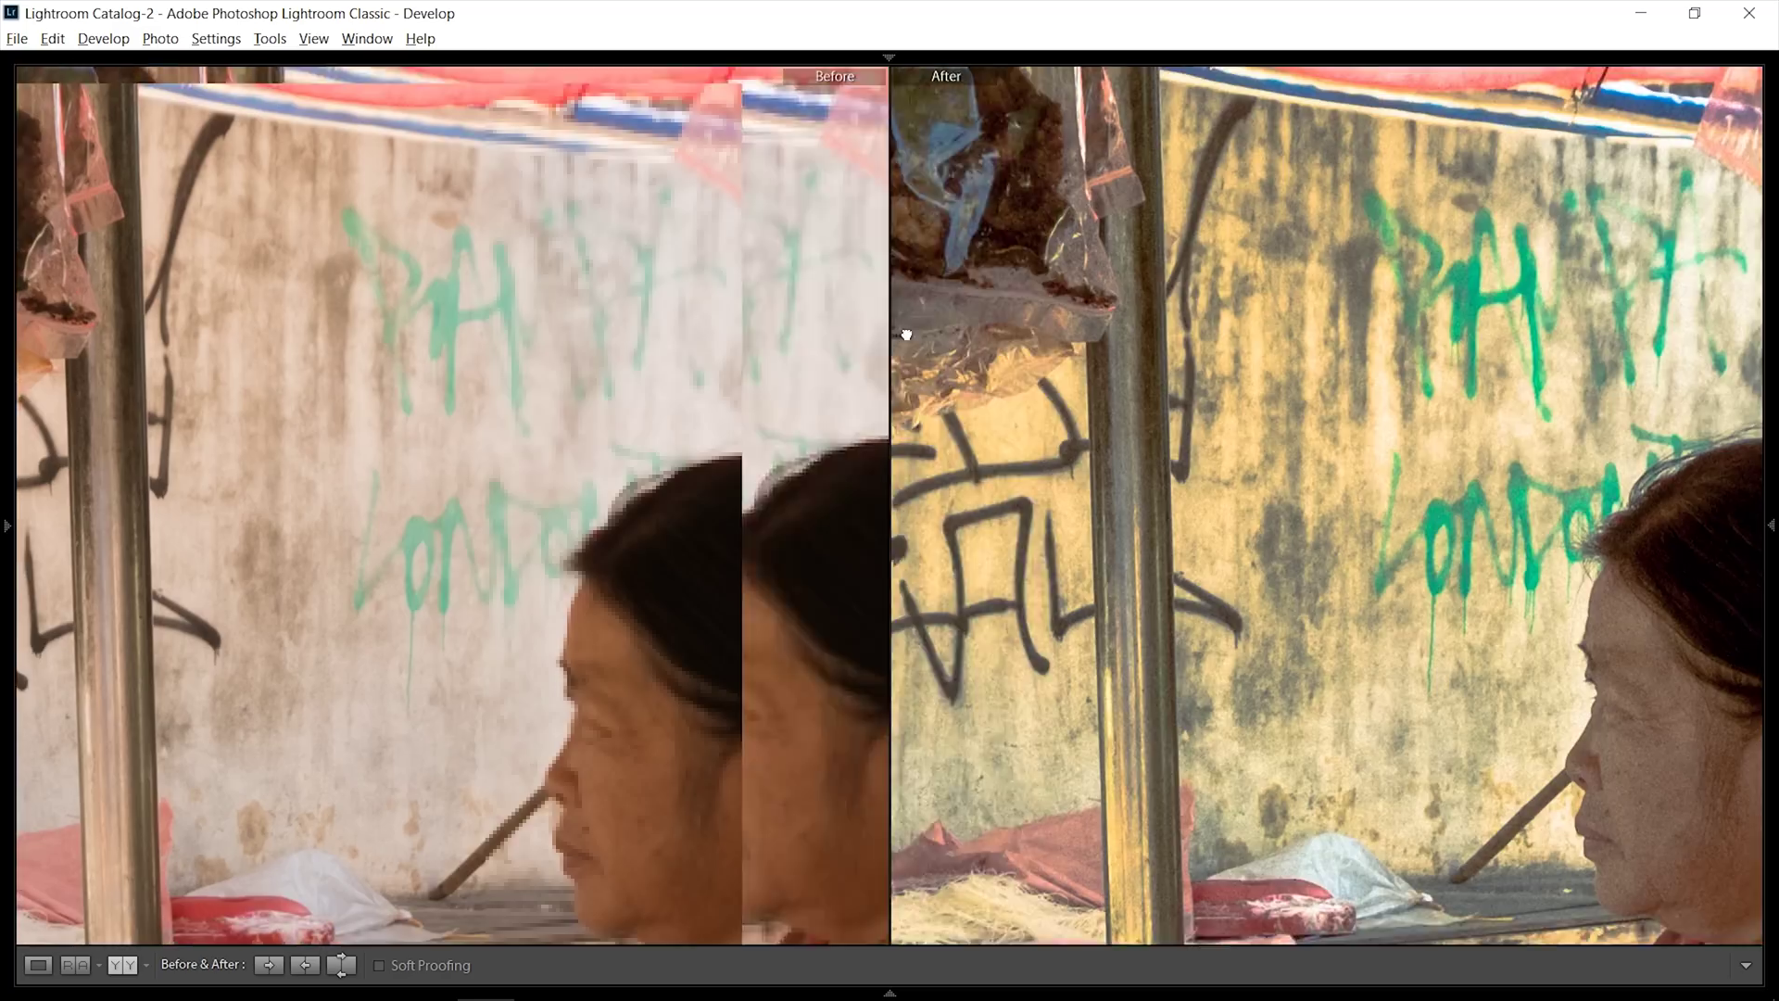